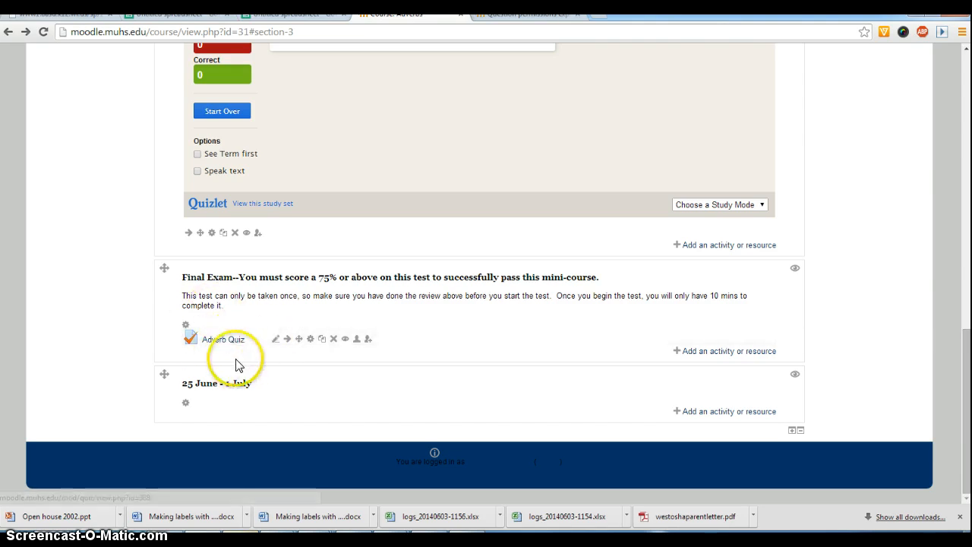
Step: Open the Adverb Quiz settings in the Final Exam section and review the Timing and Grade options
scroll(242, 363, up, 3)
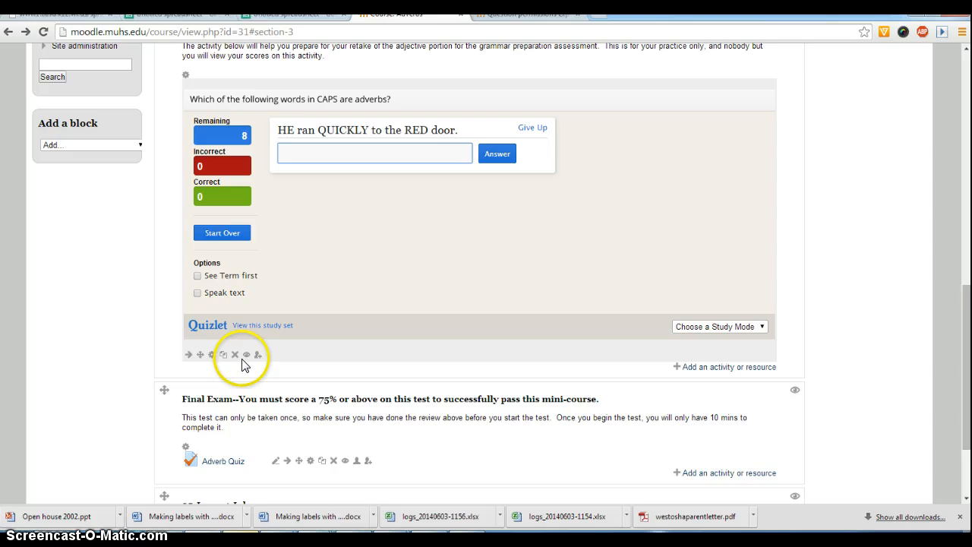
click(312, 461)
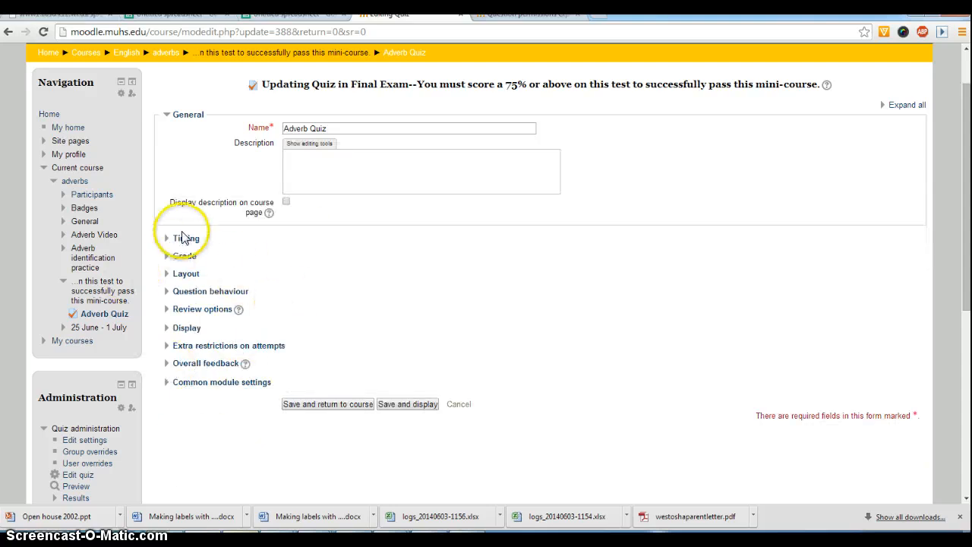
click(186, 239)
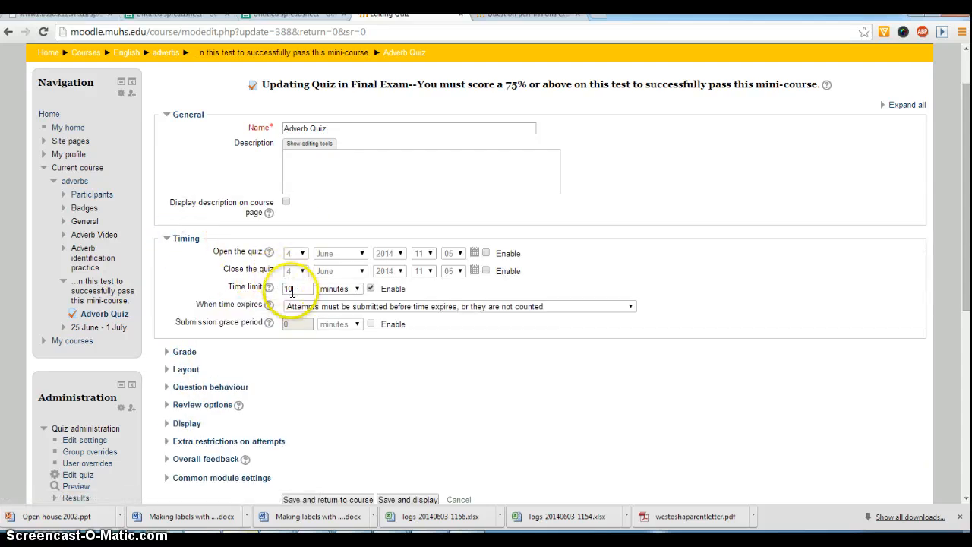
scroll(228, 341, down, 1)
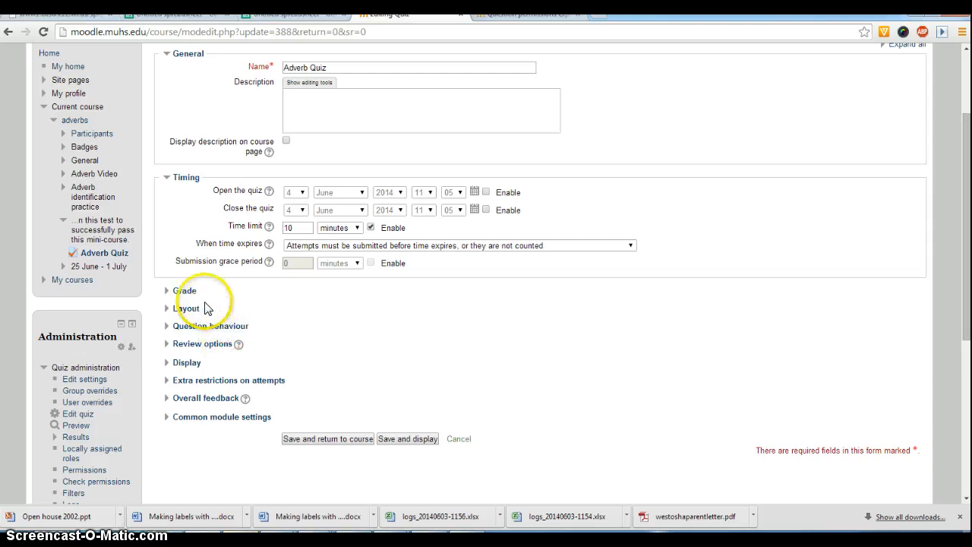
click(185, 291)
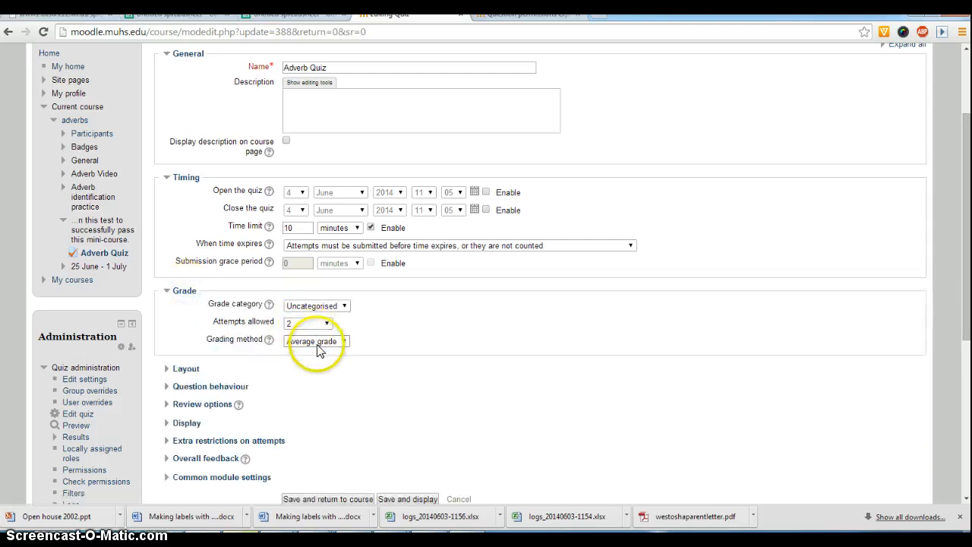
scroll(297, 347, down, 1)
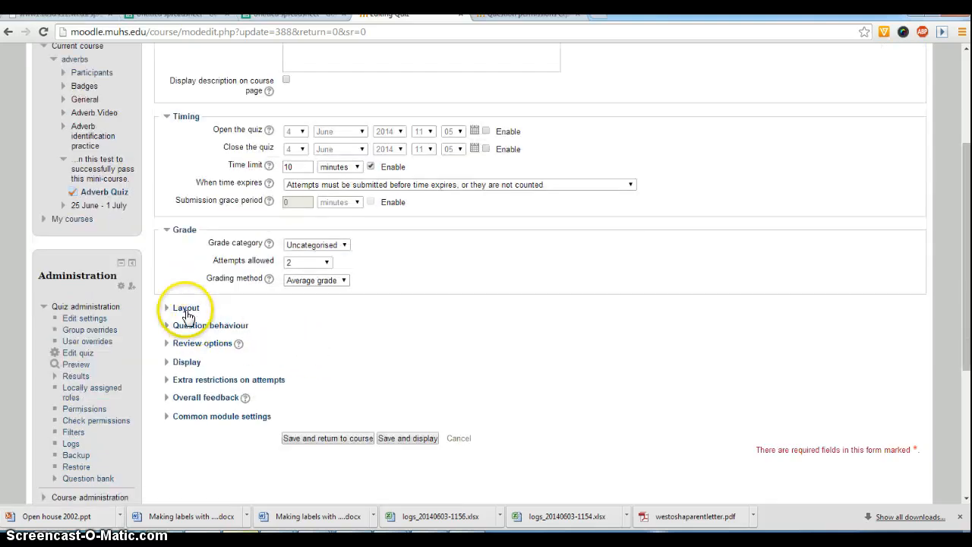
Step: Review the quiz's Layout and Question behaviour options, including shuffling within questions, and save the settings to return to the course
click(185, 309)
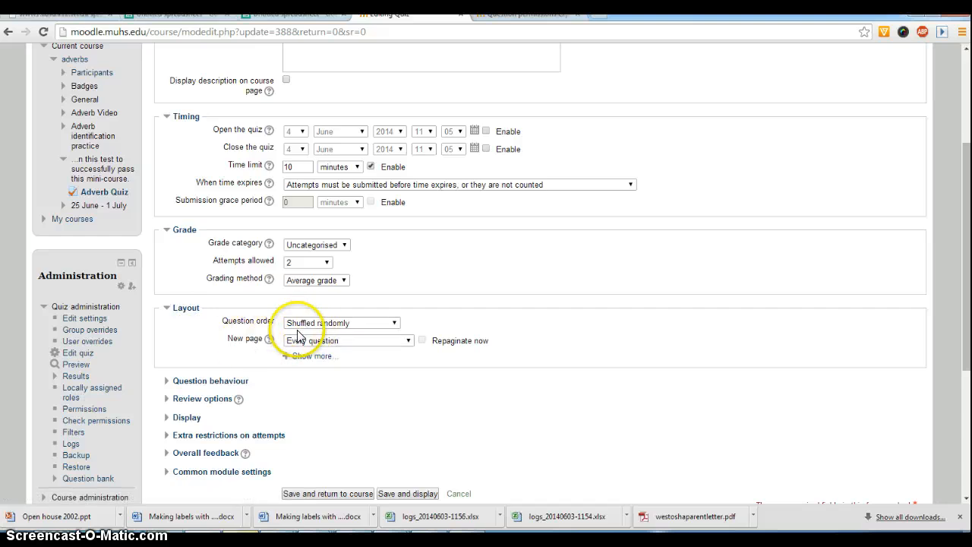
scroll(296, 337, down, 1)
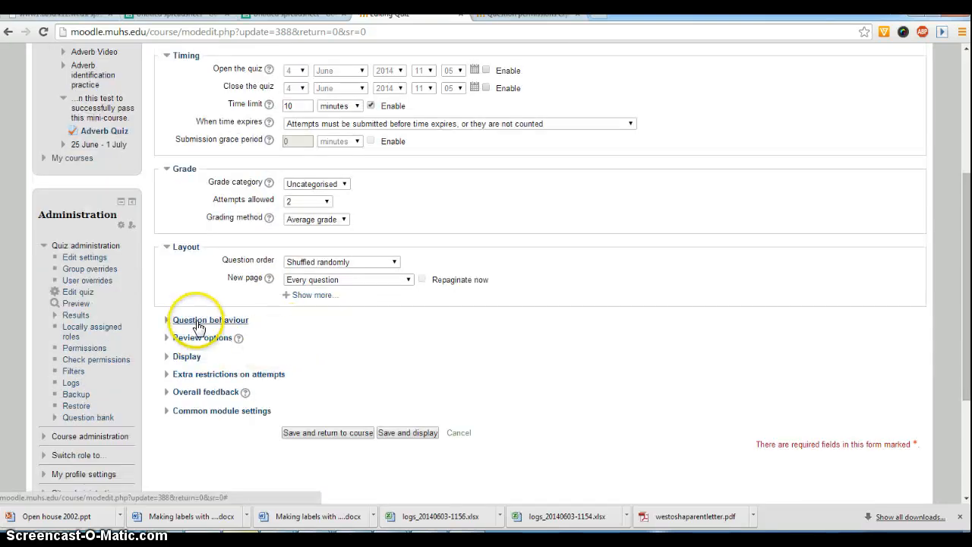
click(190, 320)
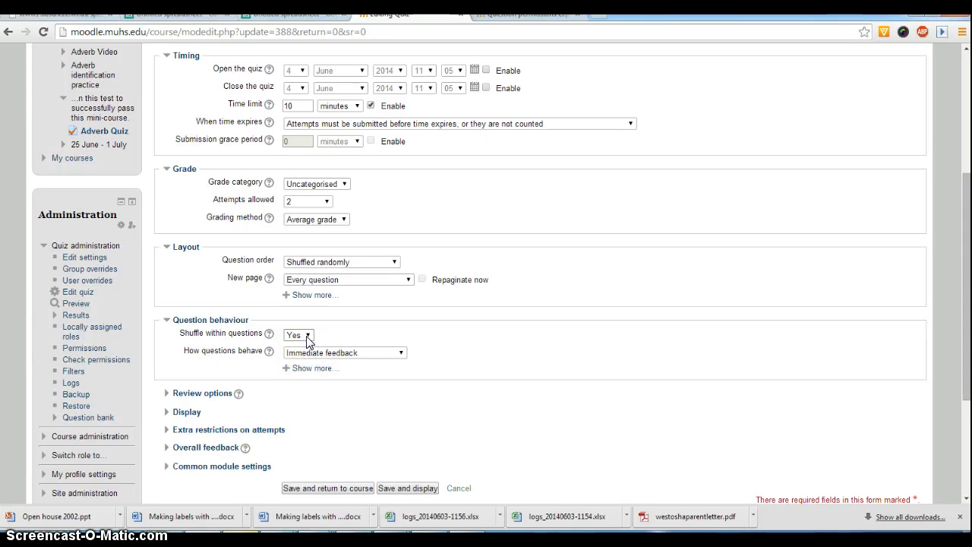
scroll(308, 339, down, 1)
click(307, 275)
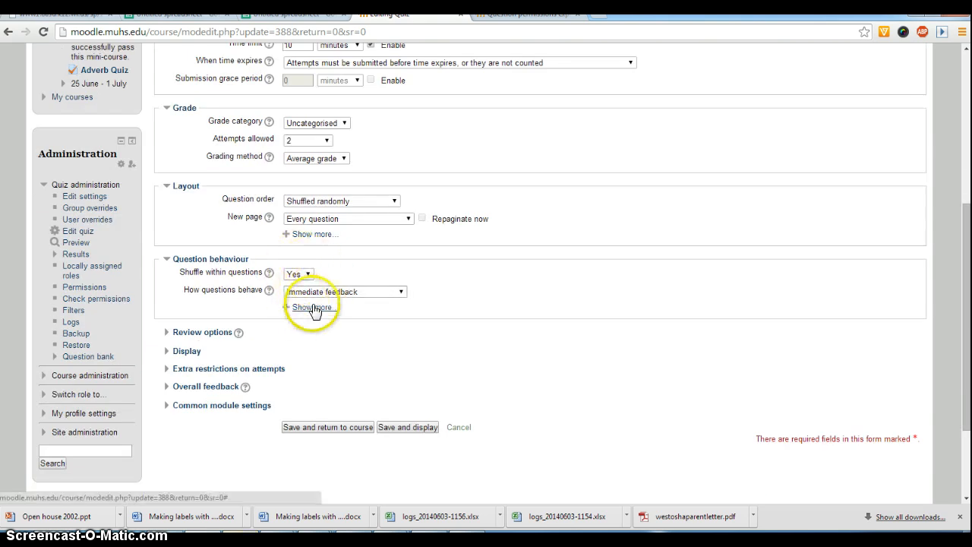
scroll(315, 310, down, 1)
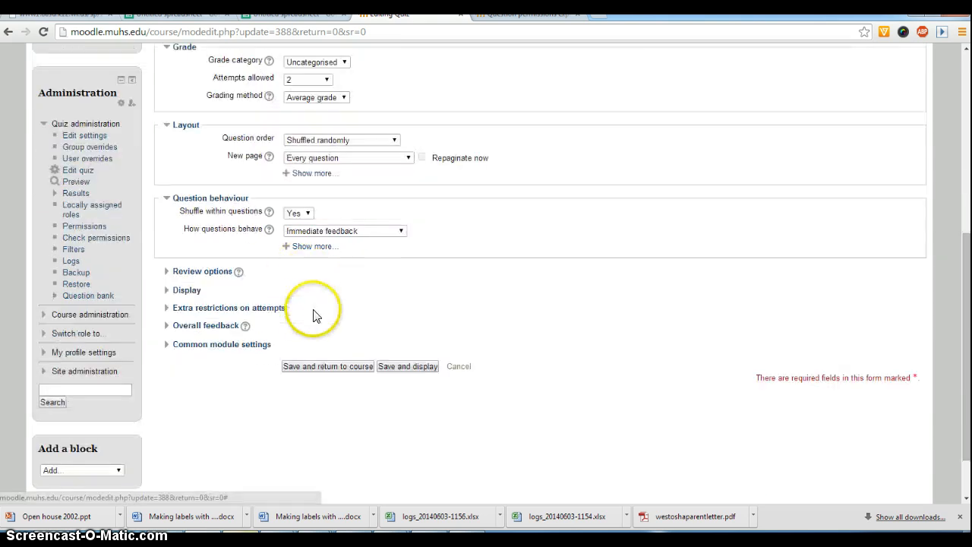
click(325, 368)
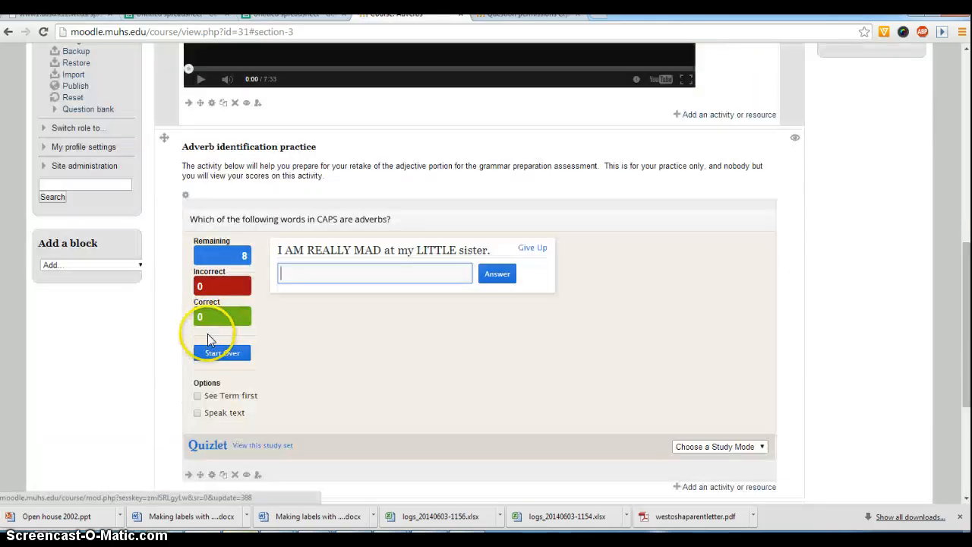
Step: Open the Adverb Quiz from the Final Exam section and start editing its questions
scroll(275, 370, down, 3)
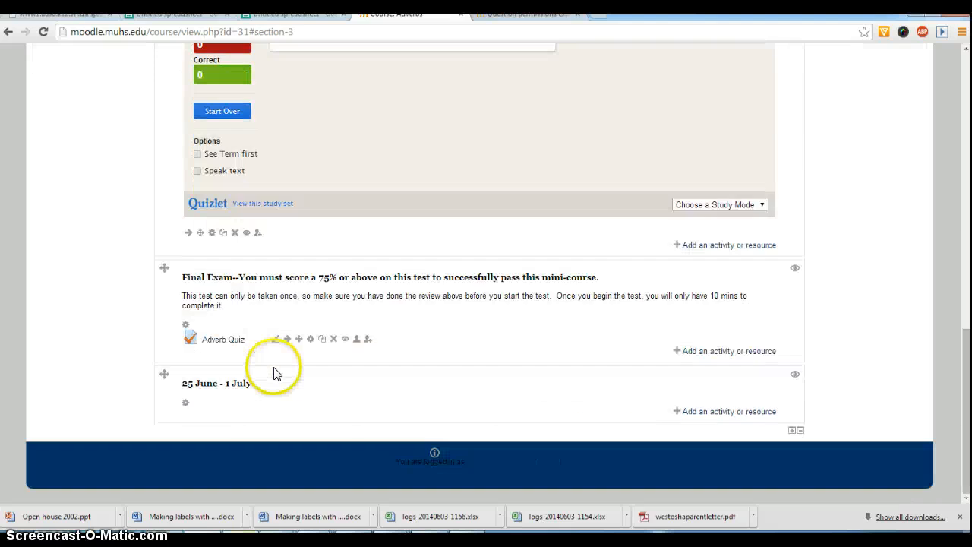
click(219, 341)
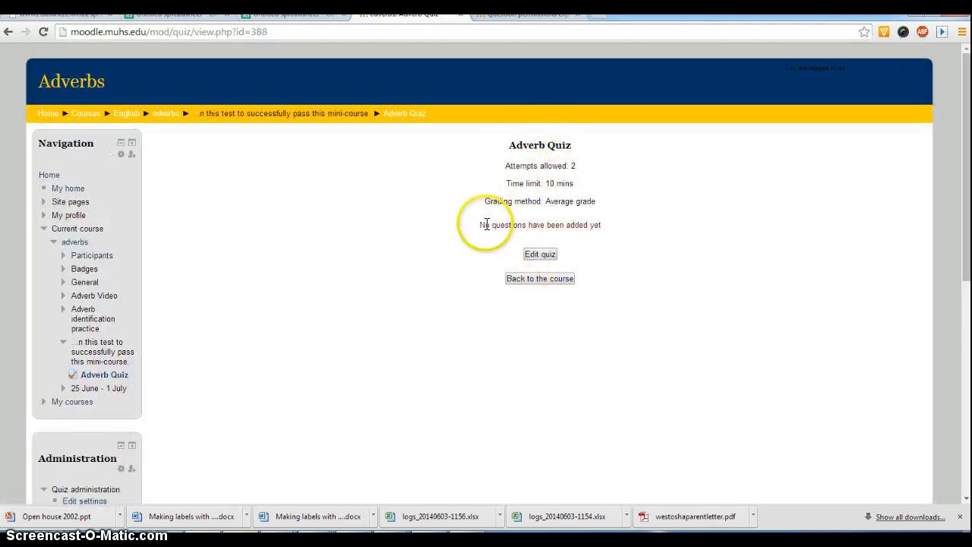
drag(474, 225, 603, 229)
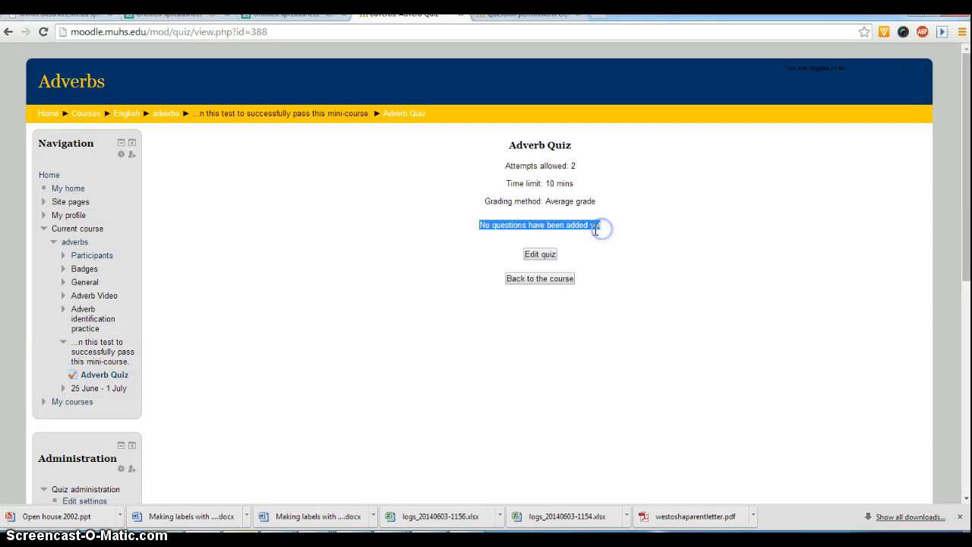
triple_click(595, 227)
click(581, 226)
scroll(252, 304, down, 3)
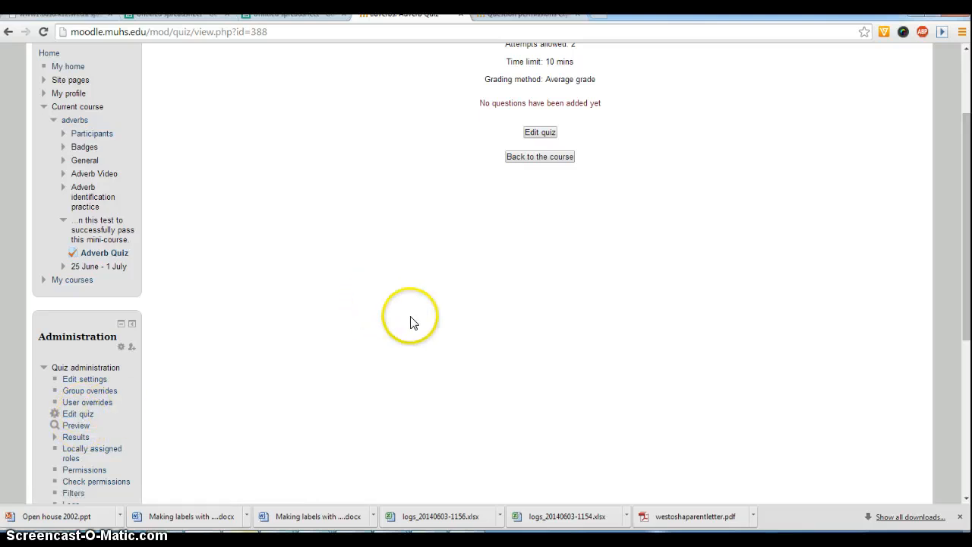
scroll(402, 315, up, 3)
click(529, 255)
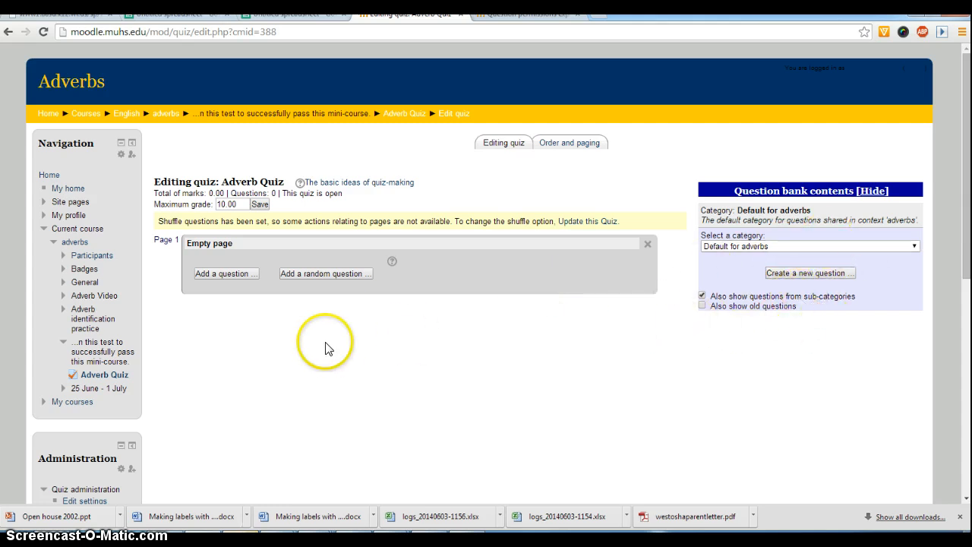
Step: Add a new question of type Multiple choice to the empty first page of the quiz
click(214, 275)
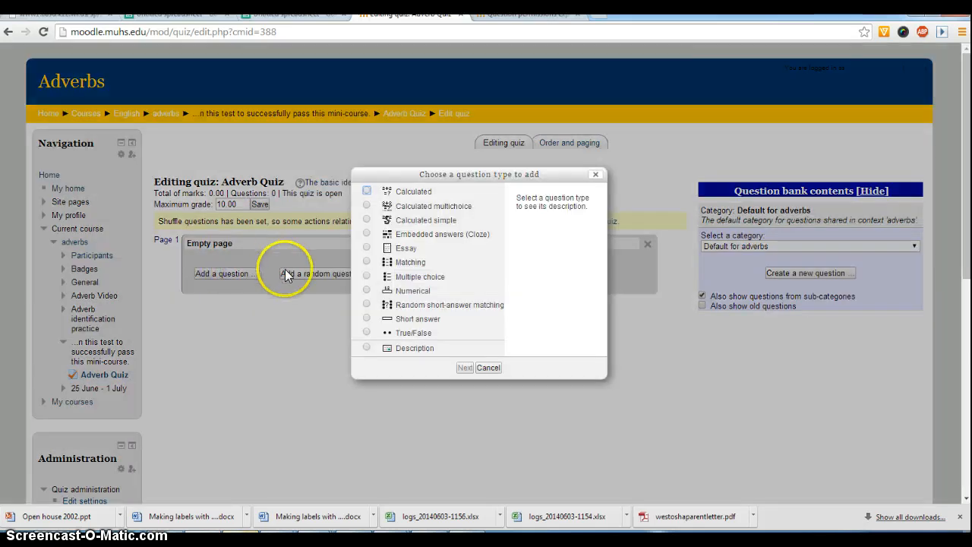
scroll(411, 198, down, 2)
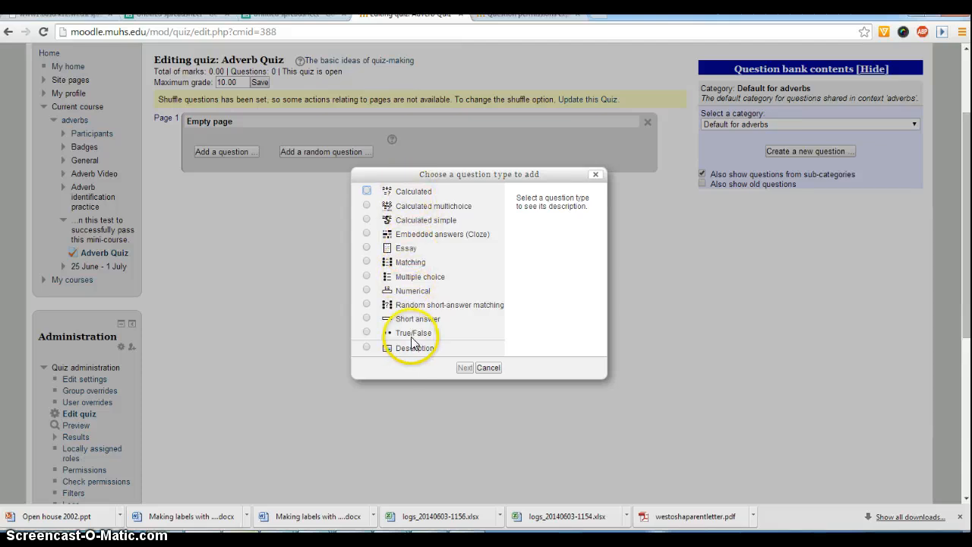
click(405, 262)
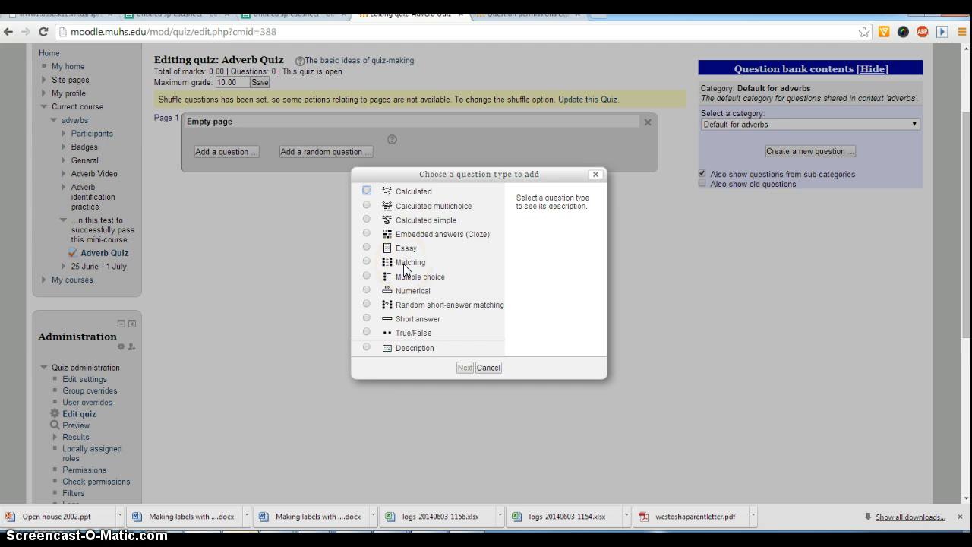
click(407, 275)
click(413, 319)
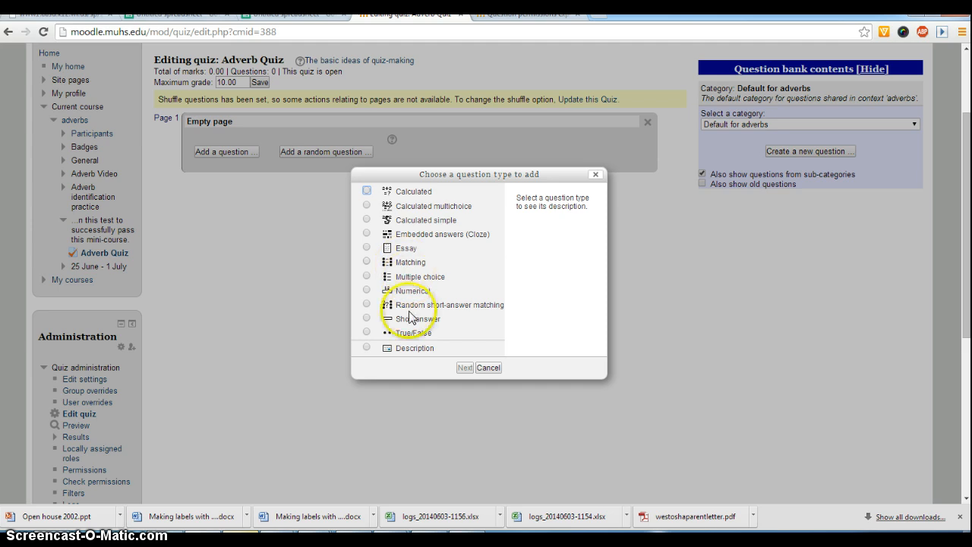
click(415, 339)
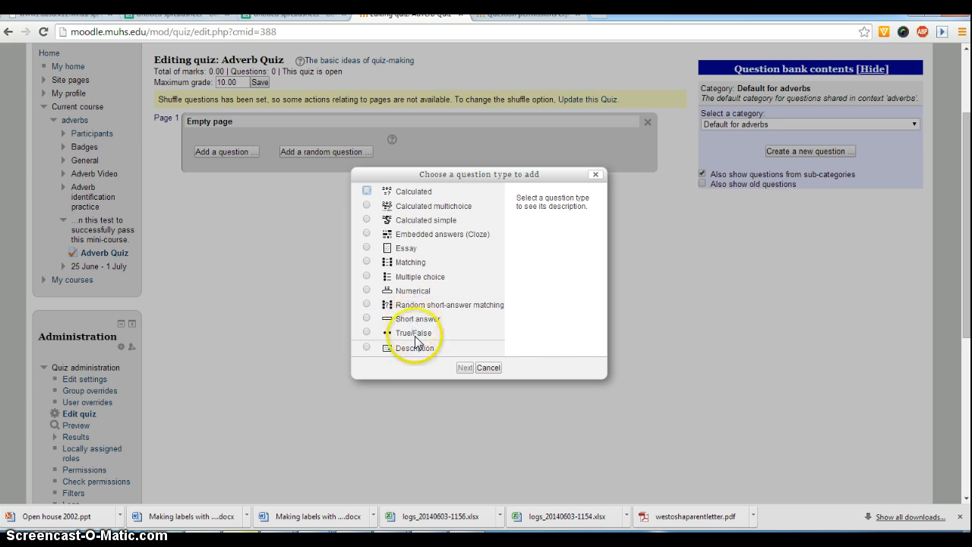
click(415, 324)
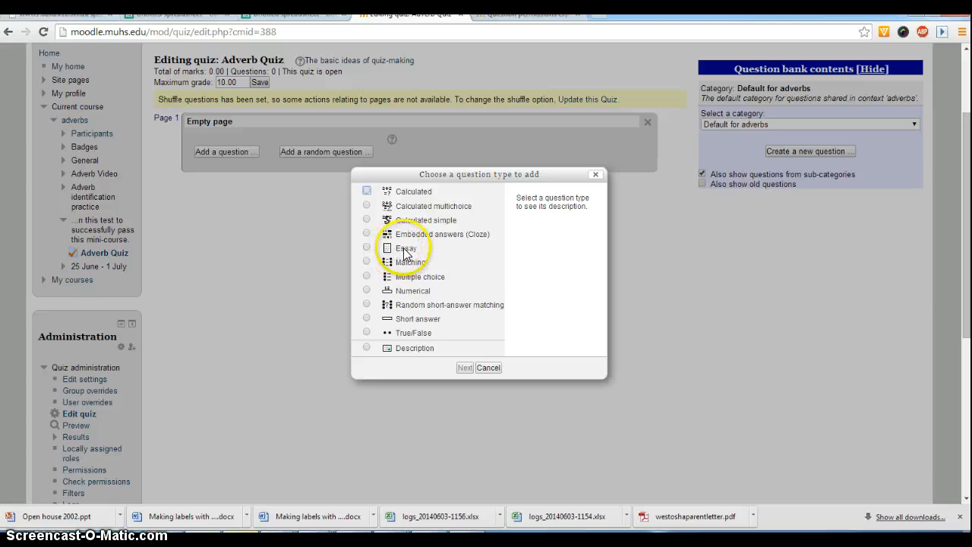
click(368, 277)
click(465, 368)
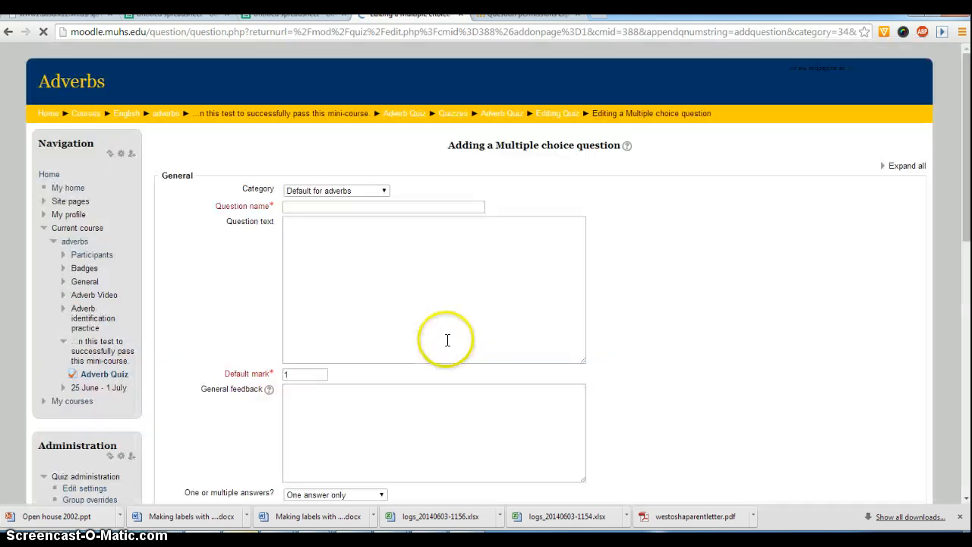
Step: Name the question 1.1 and enter the text 'Which of the following words in CAPS is an adverb? THE quick BROWN fox JUMPED QUICKLY over the fence.'
click(326, 208)
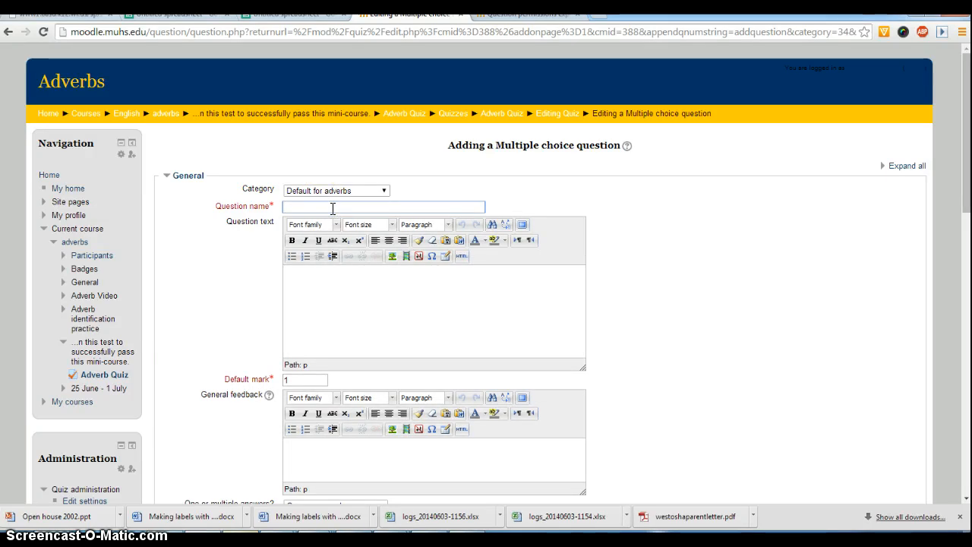
text(1.1)
click(358, 275)
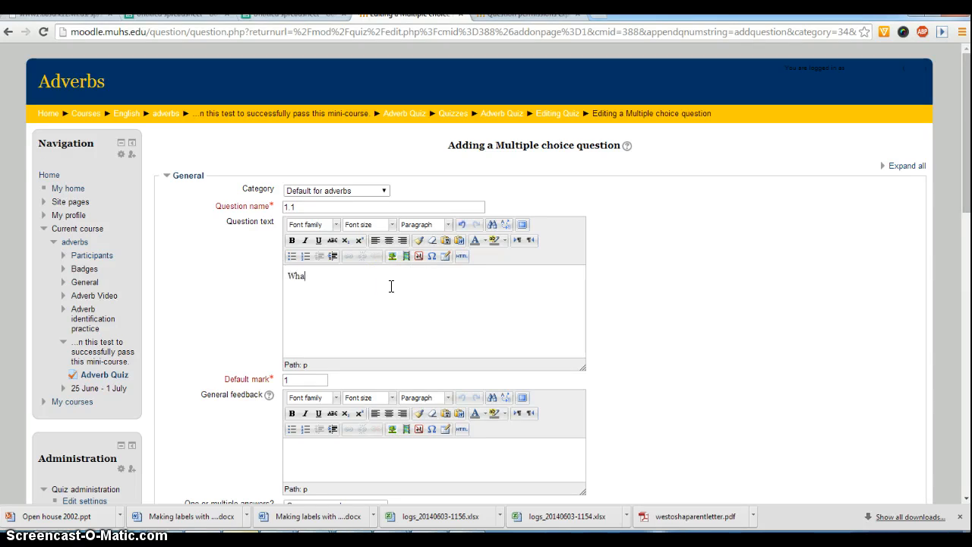
key(BackSpace)
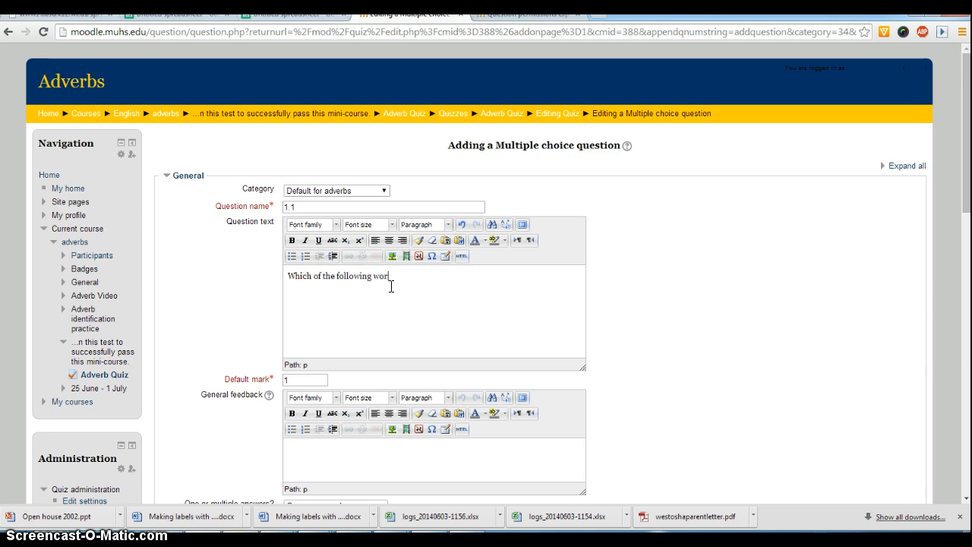
text(CAPS is an ad)
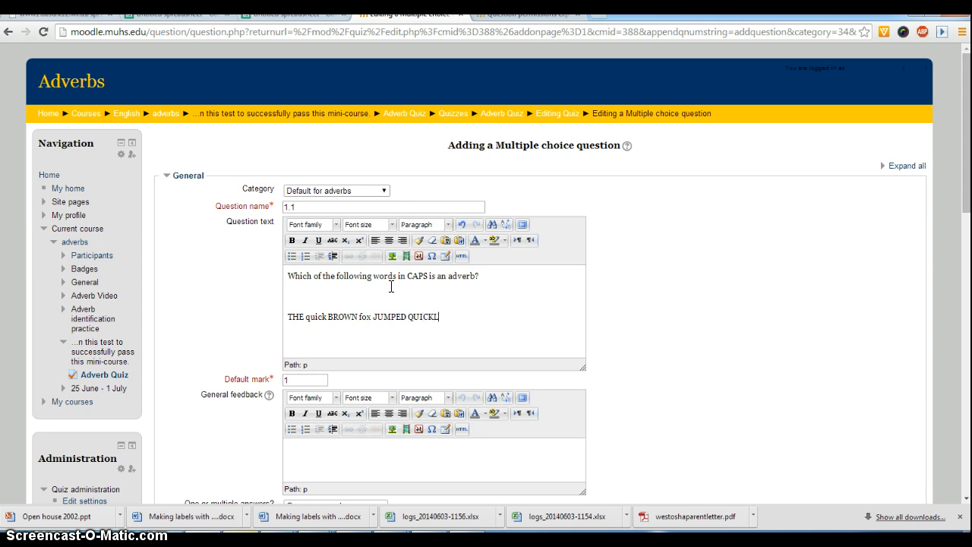
text(ver the fence.)
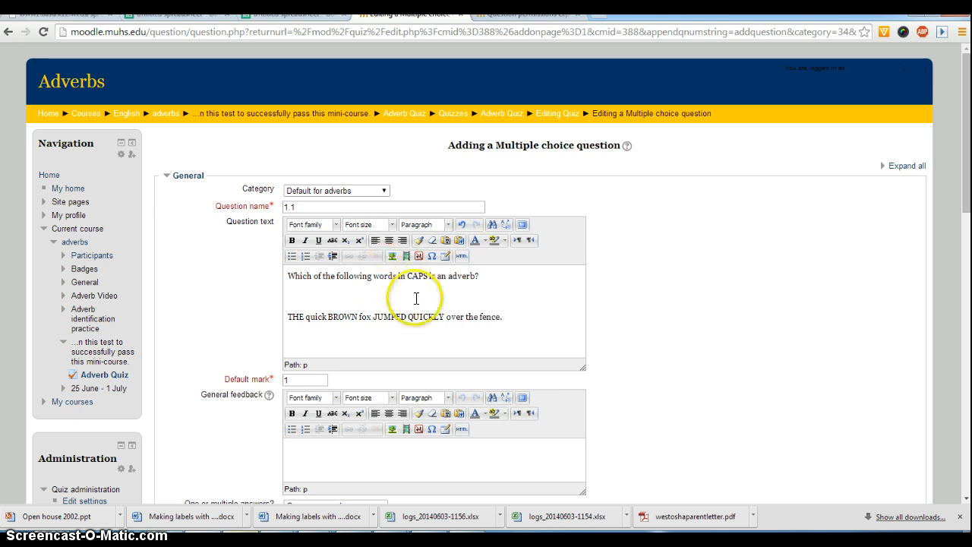
Step: Keep the question's default mark at 1 and choose 'One answer only' as its answer mode
scroll(424, 320, down, 1)
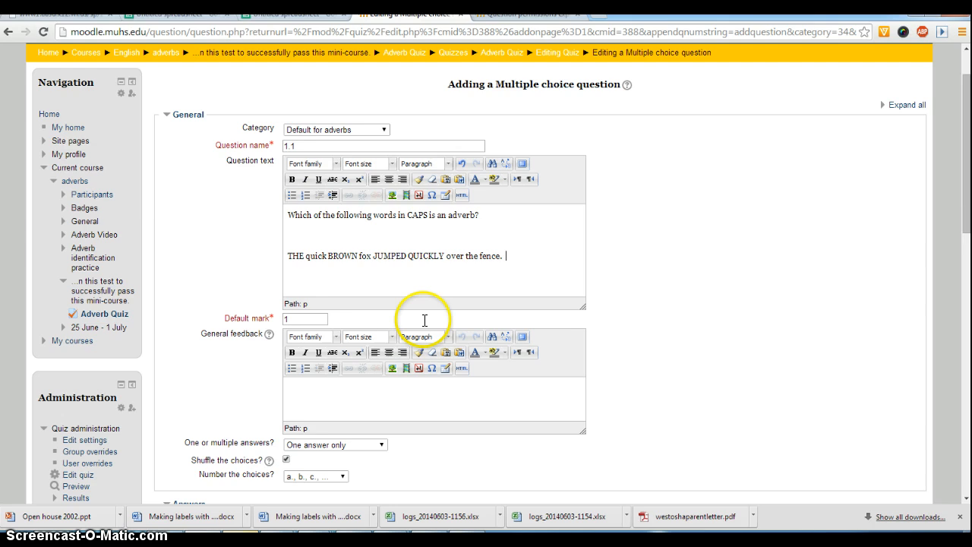
click(302, 319)
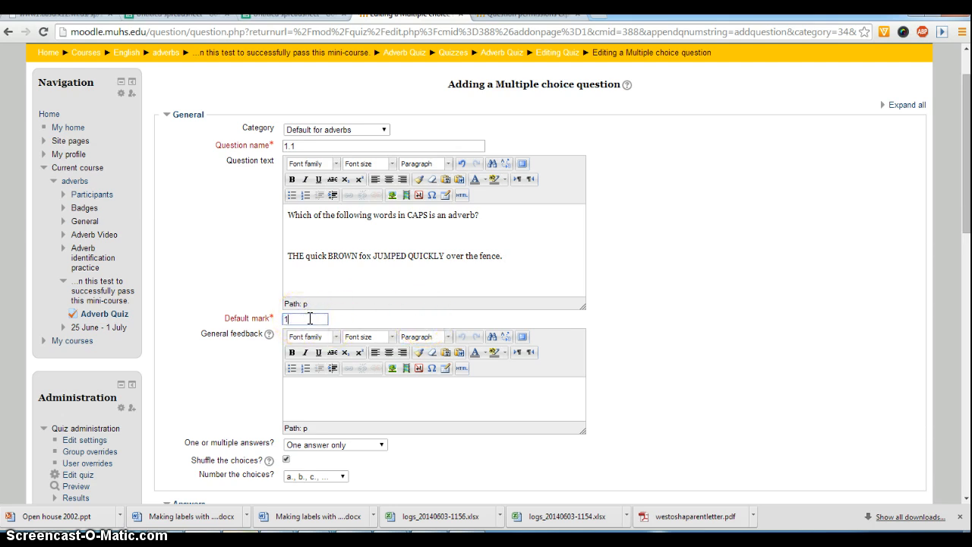
scroll(310, 318, down, 1)
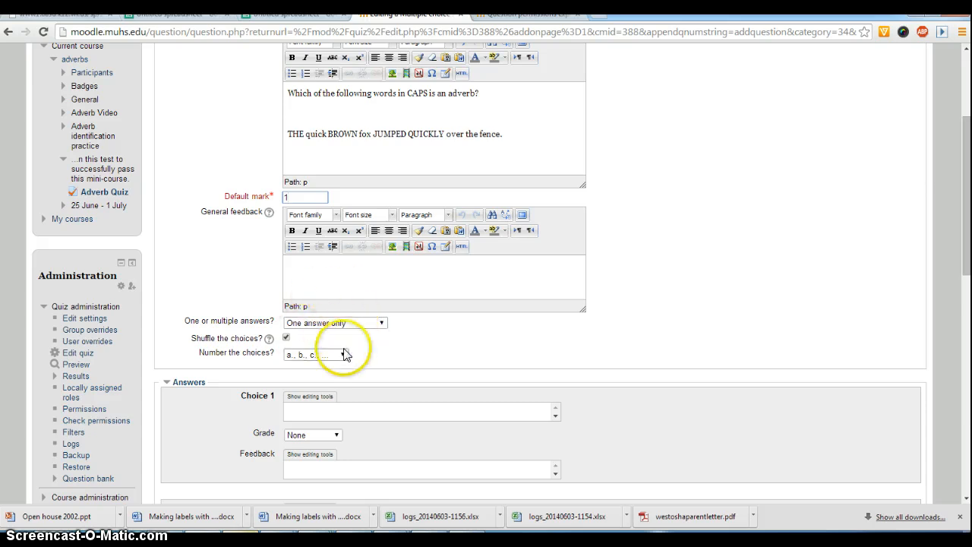
click(352, 325)
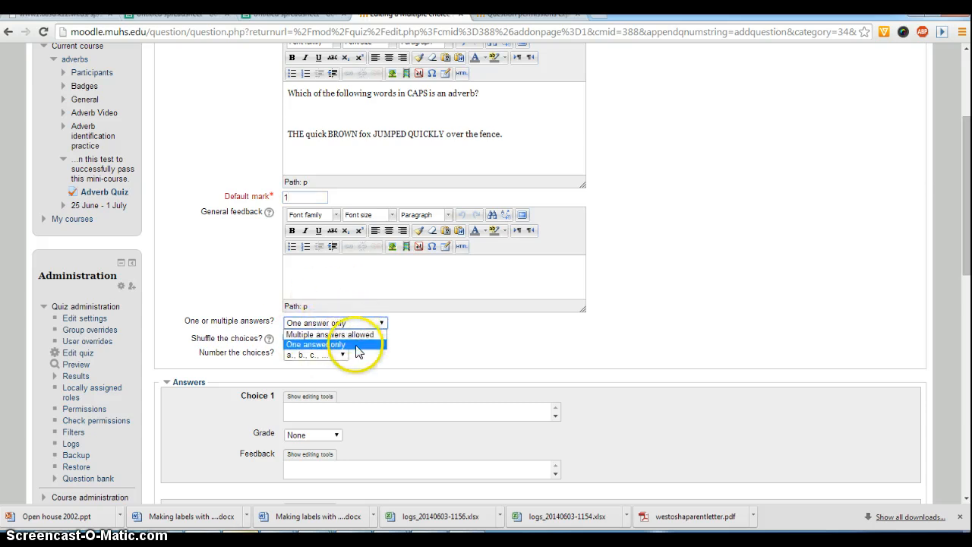
click(356, 345)
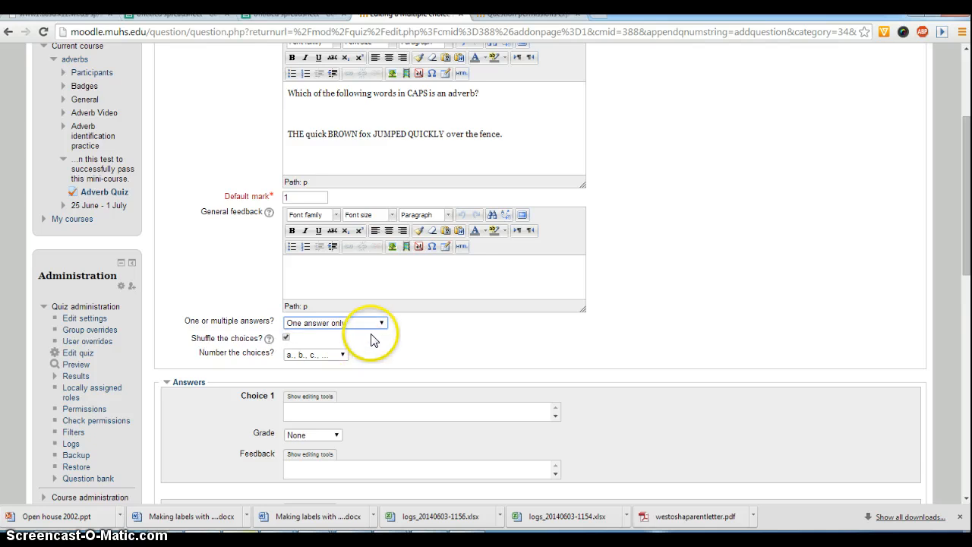
scroll(368, 342, down, 3)
scroll(372, 325, up, 4)
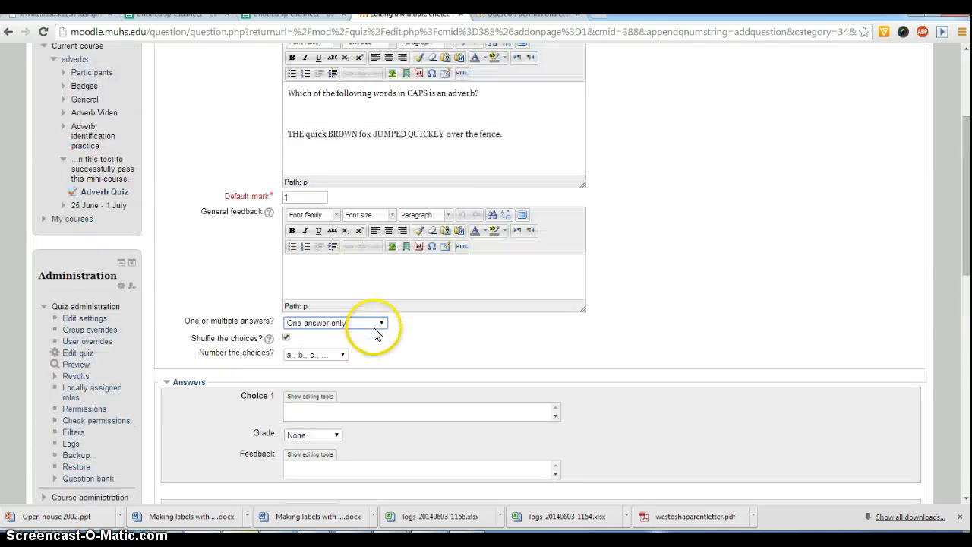
Step: Review the available answer modes for the question and keep 'One answer only'
click(363, 385)
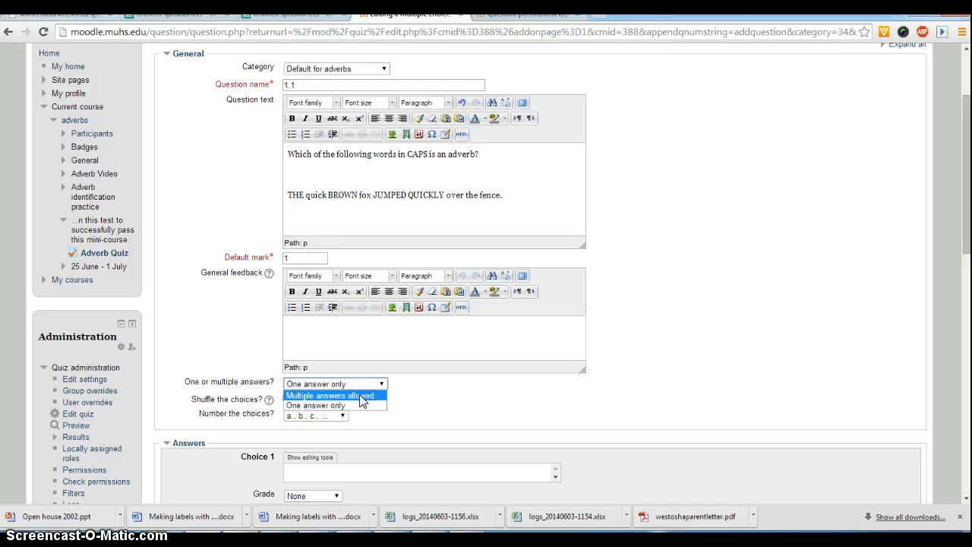
click(357, 406)
scroll(370, 349, down, 1)
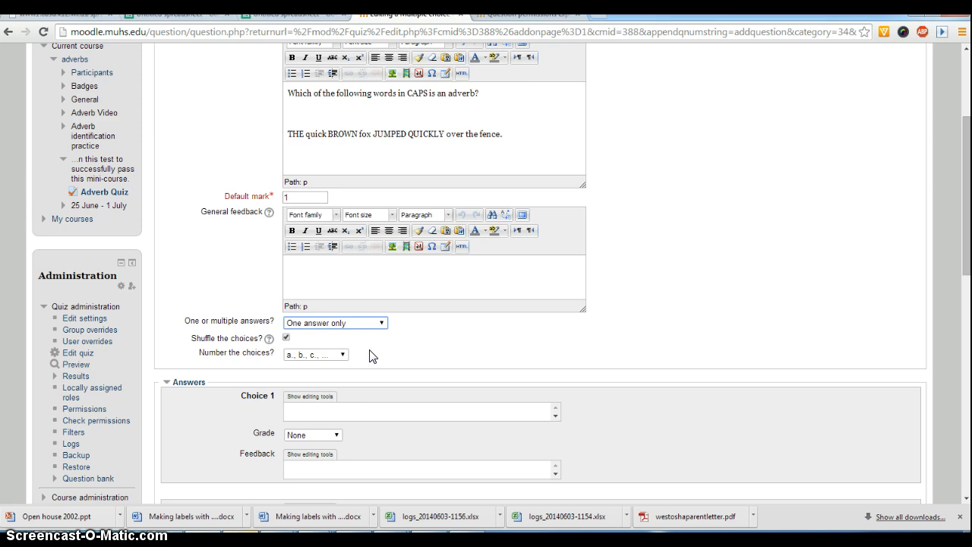
scroll(376, 350, up, 1)
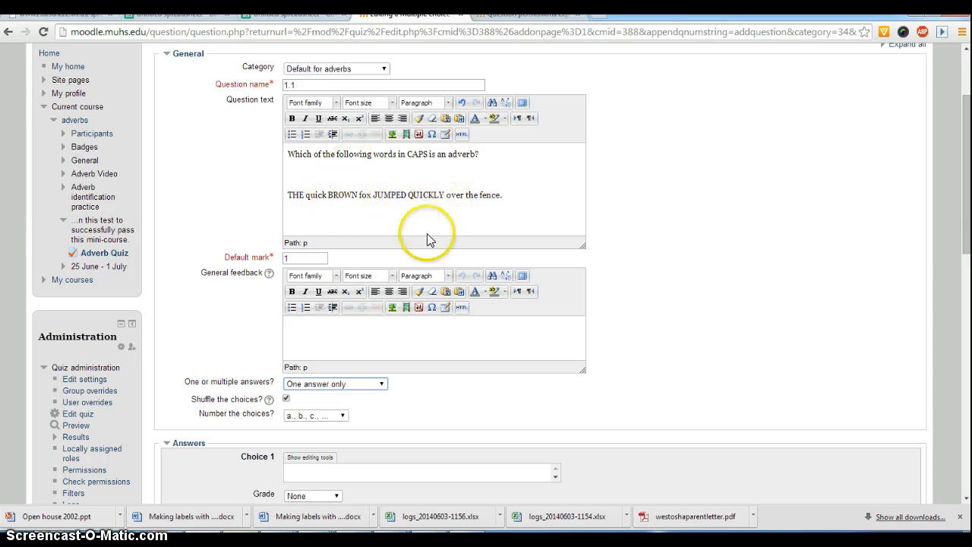
Step: Enter 'The' as Choice 1 with the feedback 'This is an article, not an adverb.'
scroll(460, 262, down, 2)
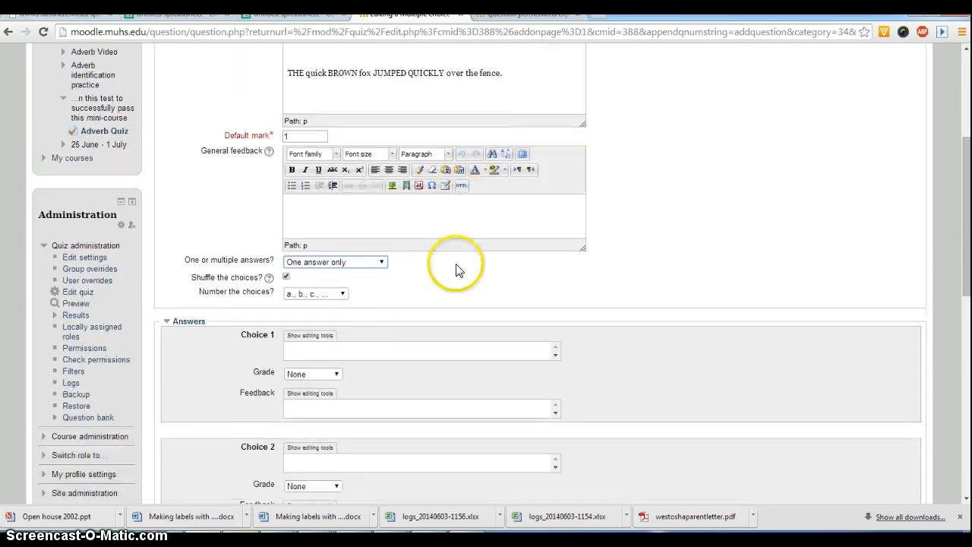
click(334, 349)
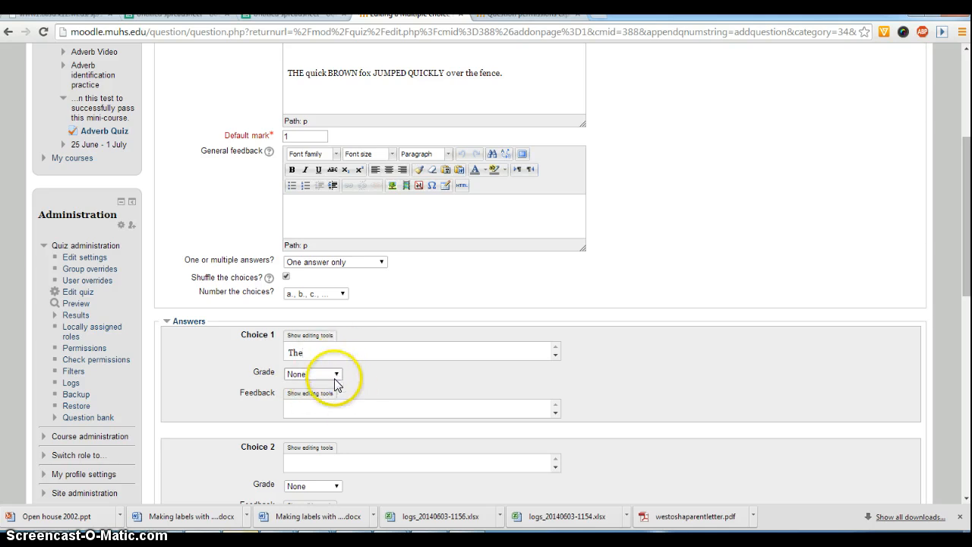
click(353, 407)
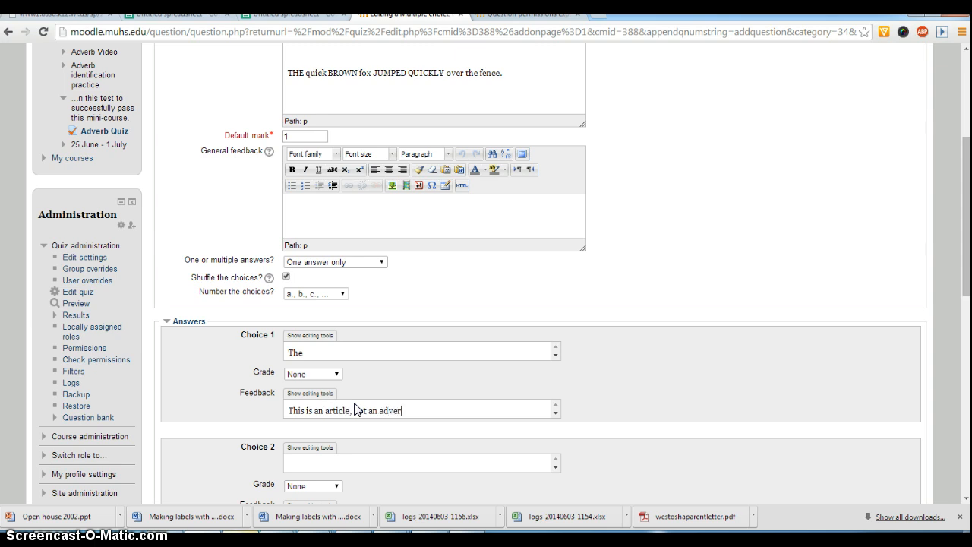
scroll(359, 417, down, 4)
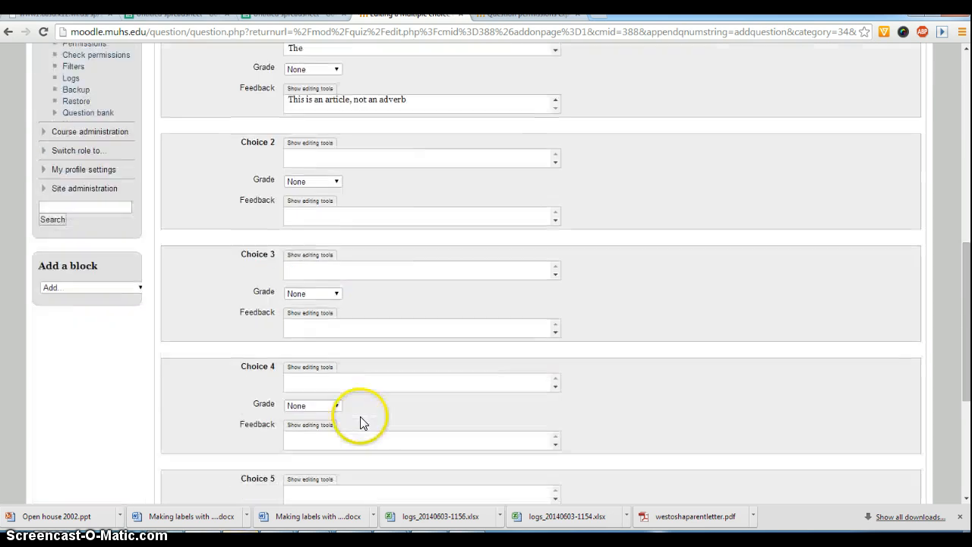
scroll(361, 423, up, 3)
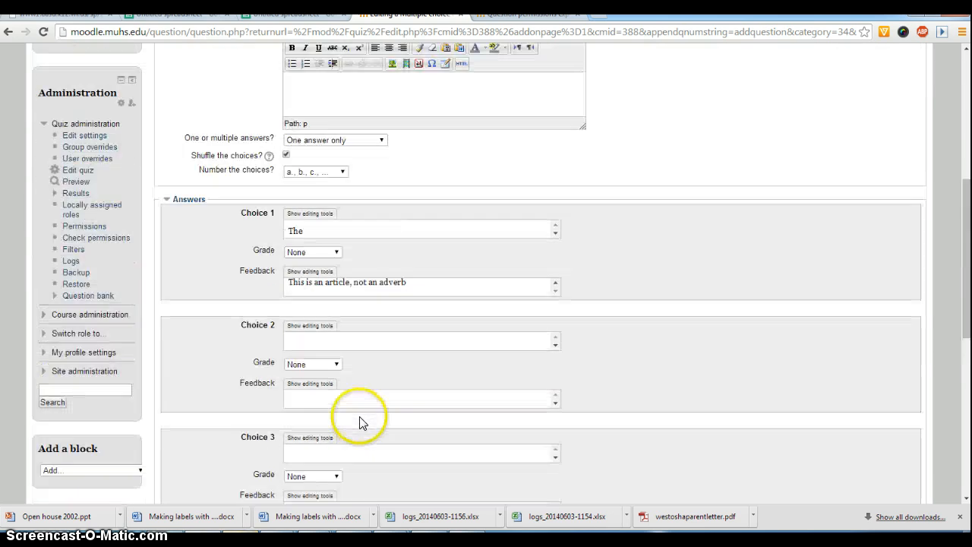
click(410, 283)
text(.)
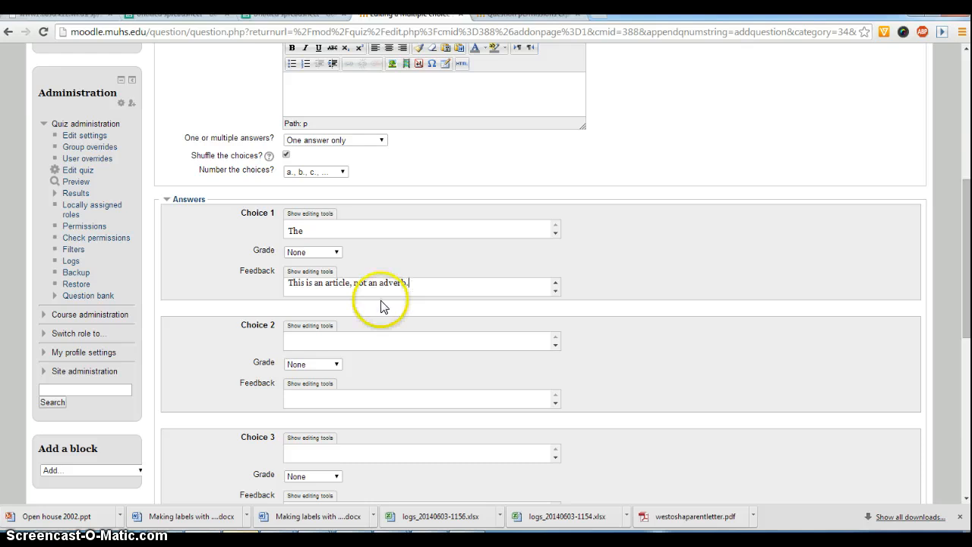
scroll(382, 304, up, 3)
scroll(382, 305, down, 3)
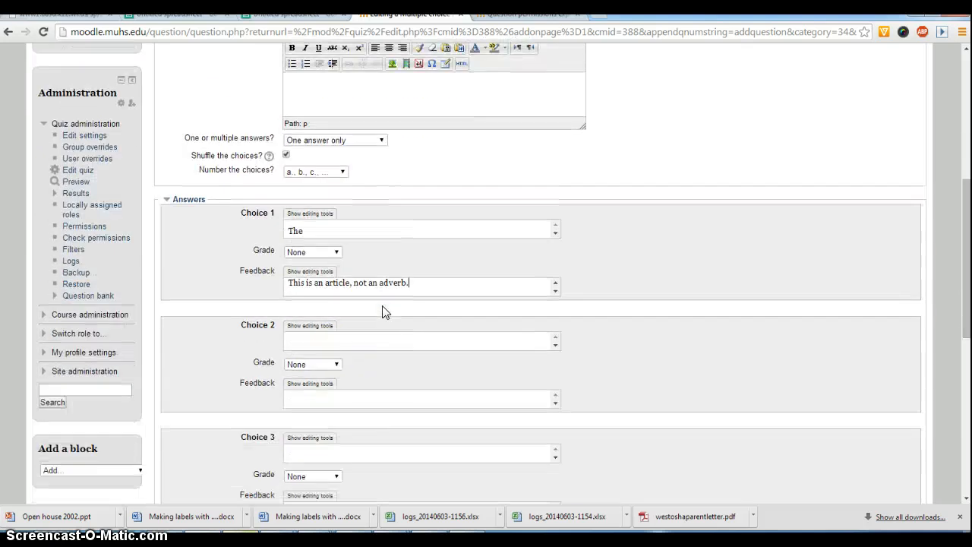
Step: Enter 'brown' as the answer text of Choice 2 and 'quickly' as that of Choice 3
click(342, 342)
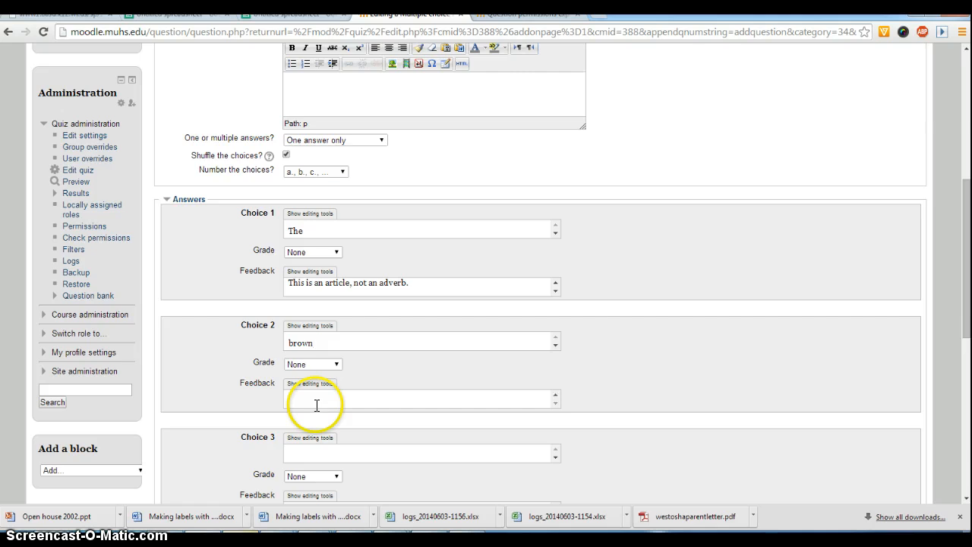
click(323, 454)
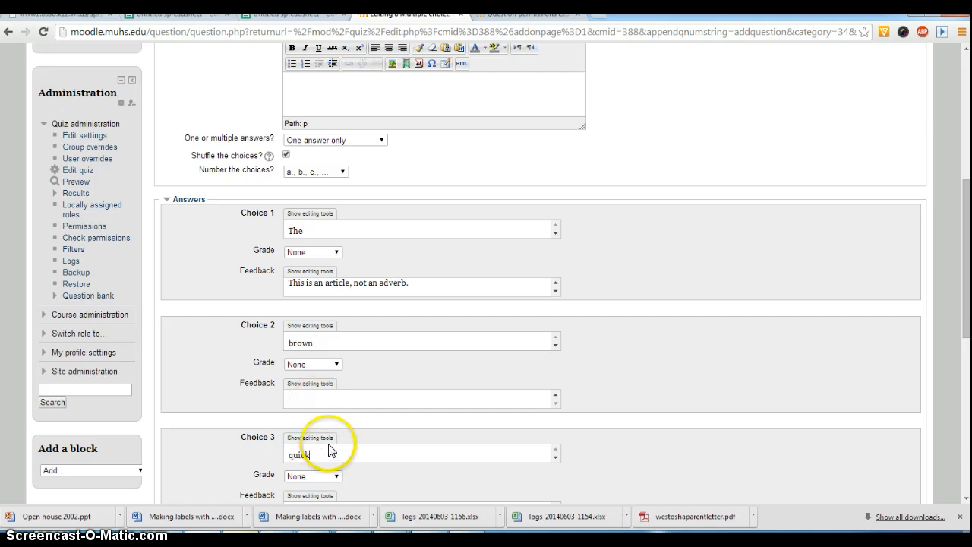
text(quickly)
key(Return)
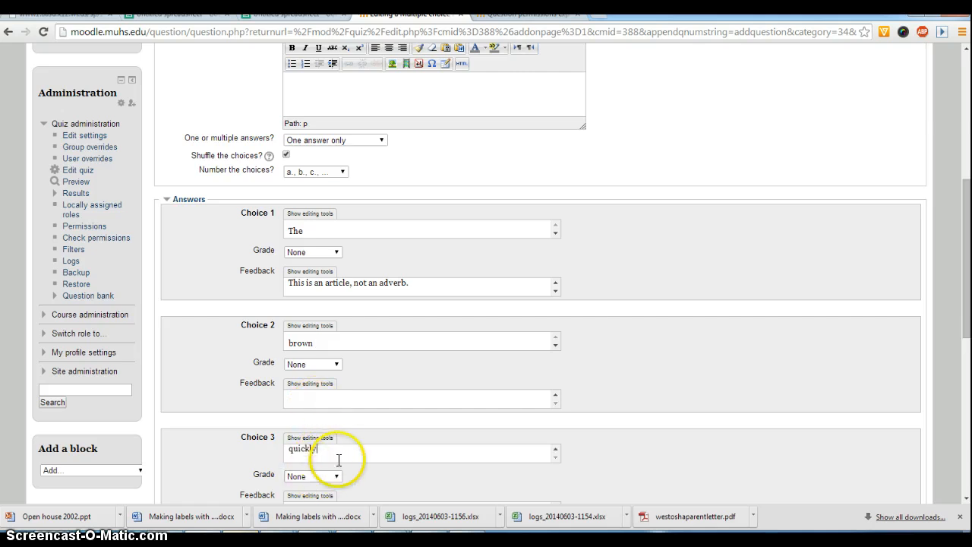
Step: Set the grade of Choice 3, 'quickly', to 100%
scroll(341, 456, down, 2)
click(327, 415)
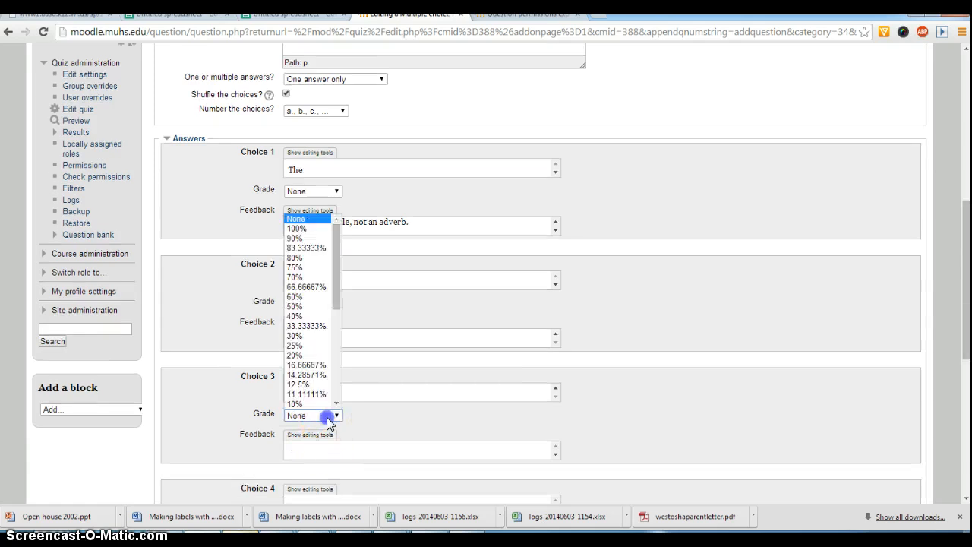
click(299, 228)
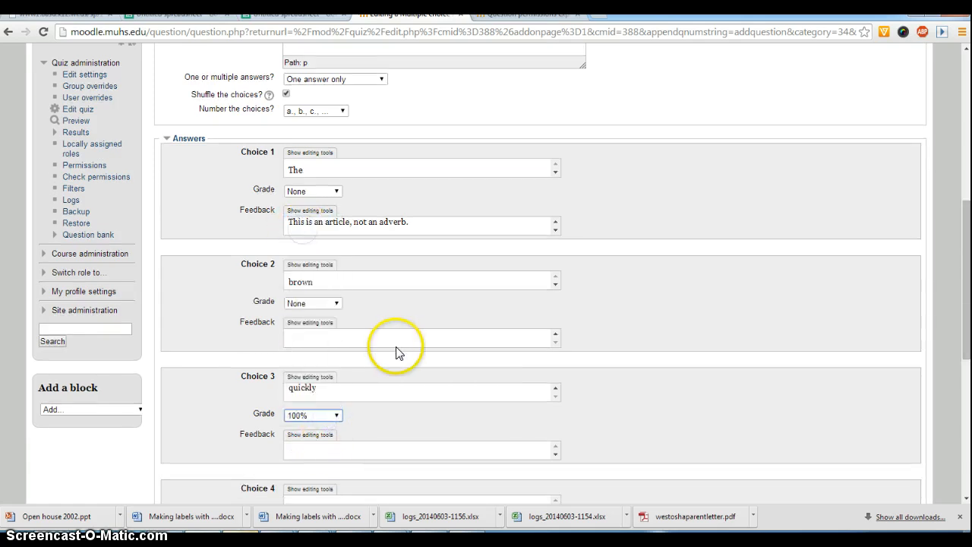
Step: Compare the capitalised words in the question text with the answer choices entered and the still empty choices
scroll(396, 347, up, 2)
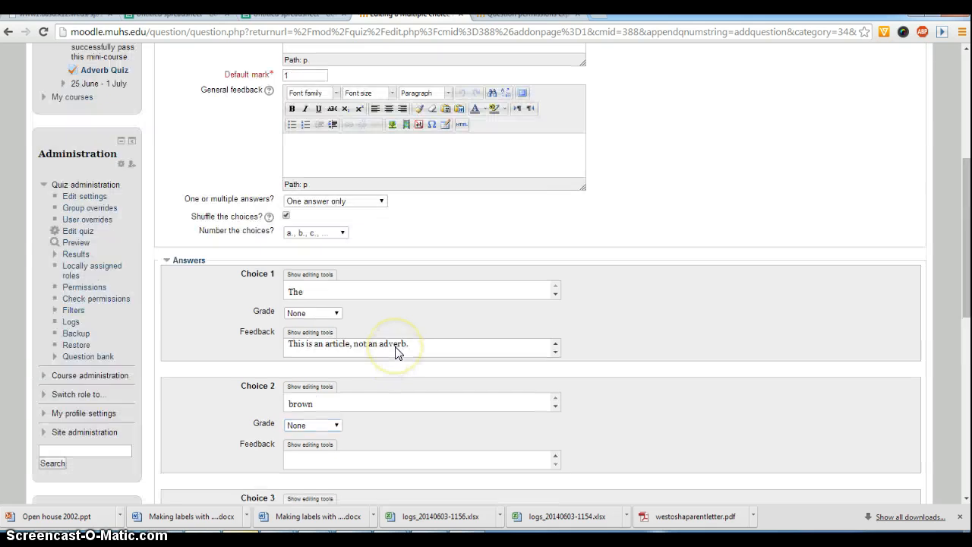
scroll(421, 285, up, 2)
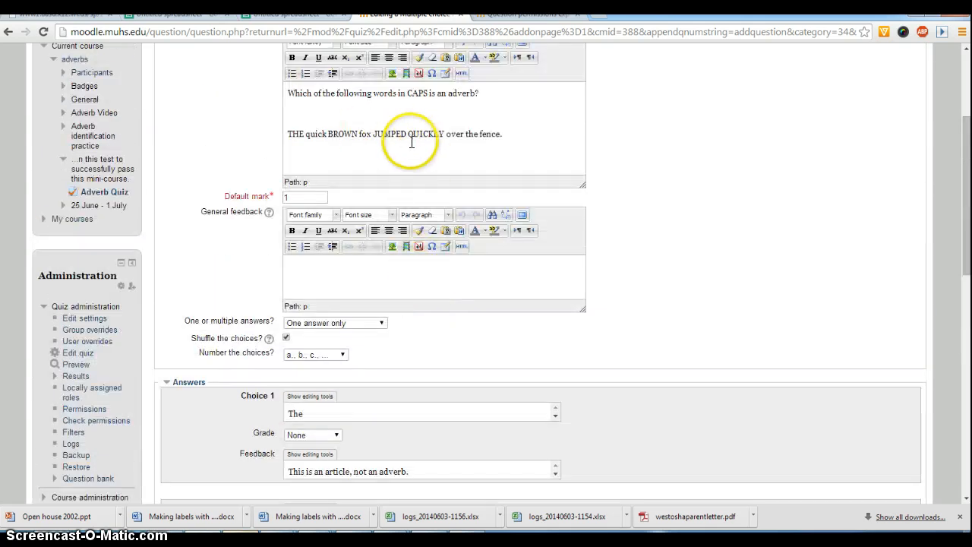
scroll(414, 199, down, 2)
scroll(413, 201, down, 4)
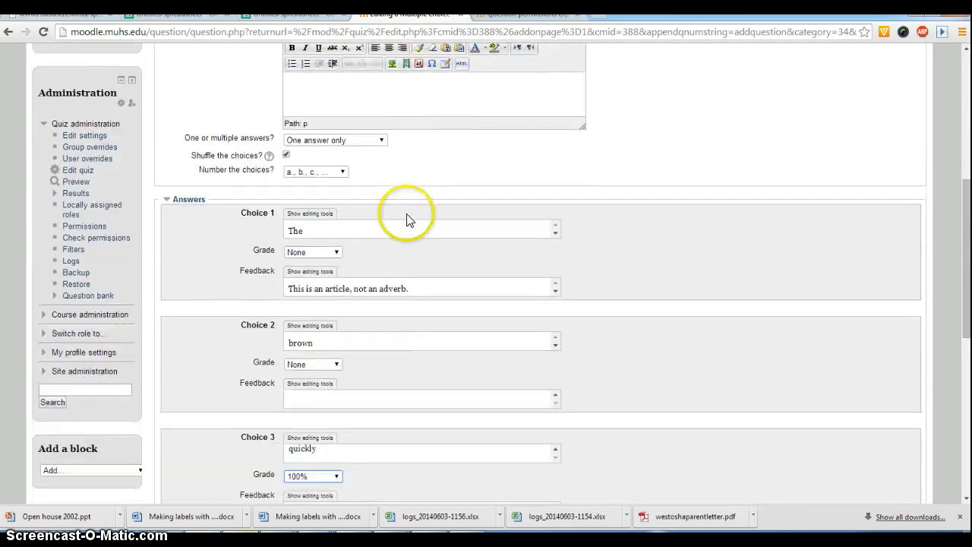
scroll(388, 265, down, 6)
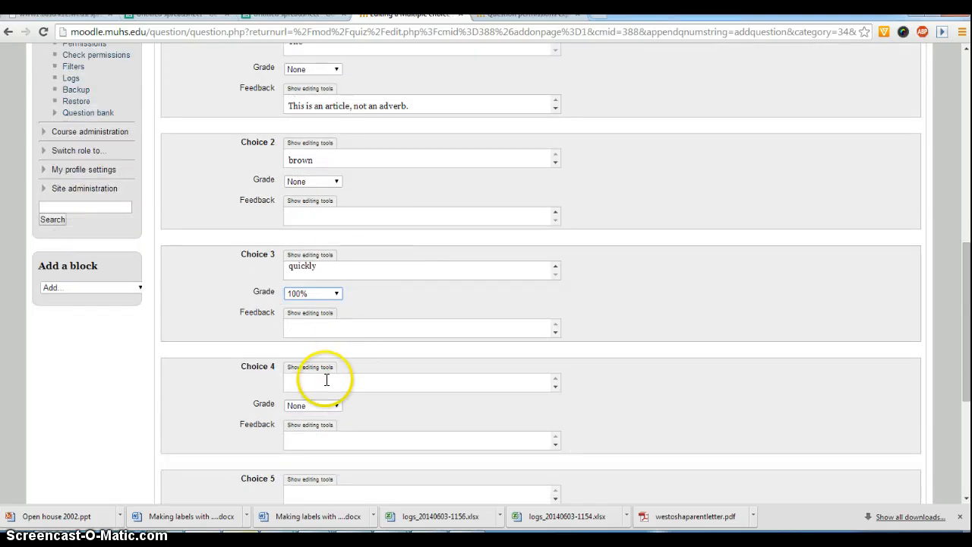
scroll(326, 380, up, 14)
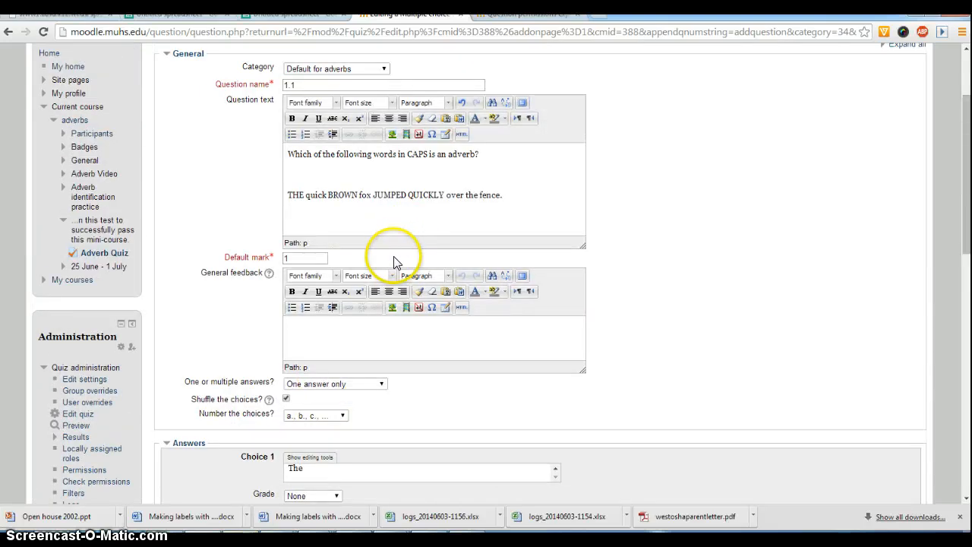
scroll(394, 262, down, 10)
scroll(393, 266, down, 6)
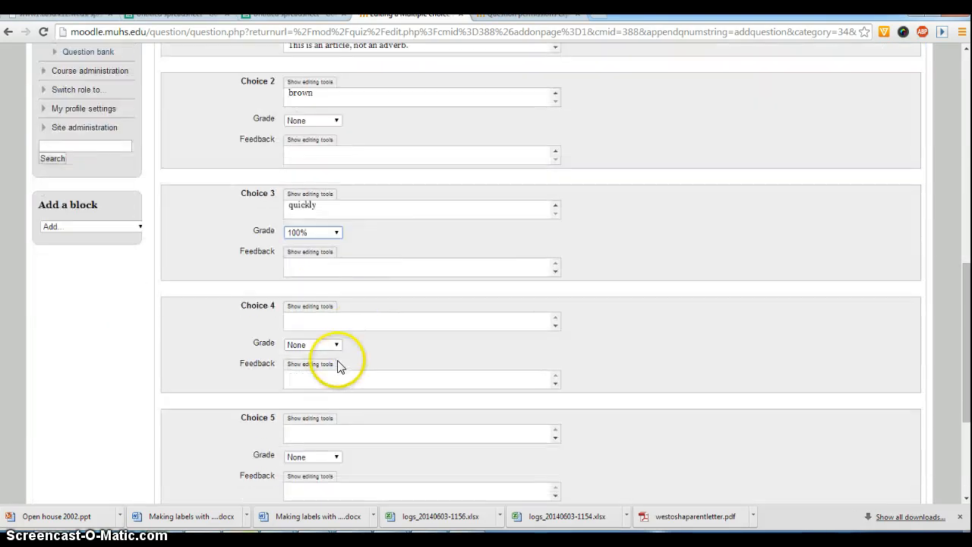
click(336, 324)
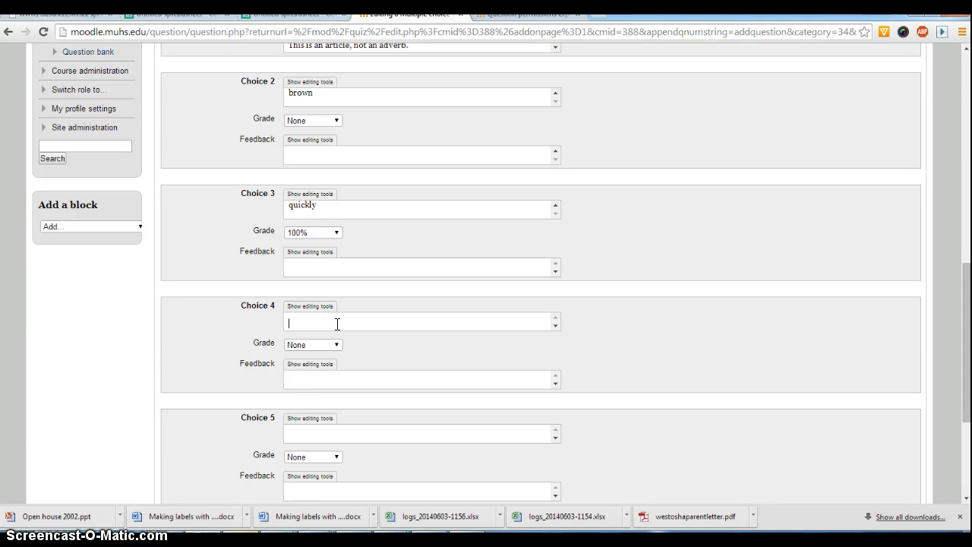
scroll(337, 323, up, 12)
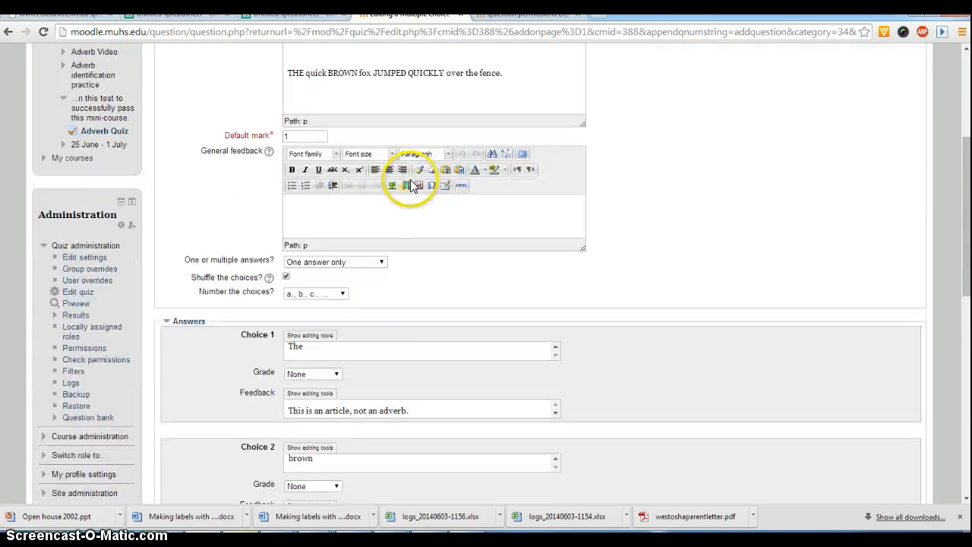
Step: Try a partial grade of 20% for Choice 2, 'brown', and return it to None
scroll(410, 186, down, 8)
click(336, 244)
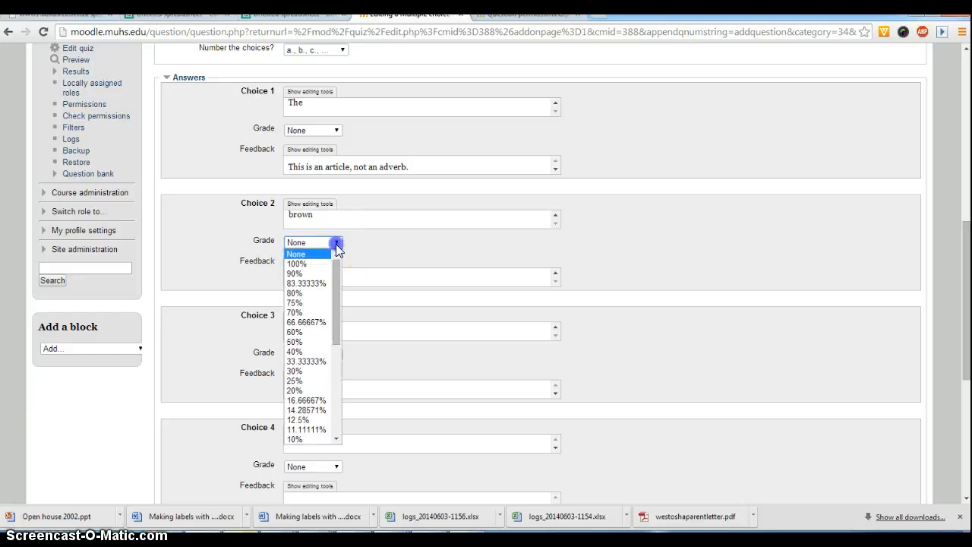
click(310, 390)
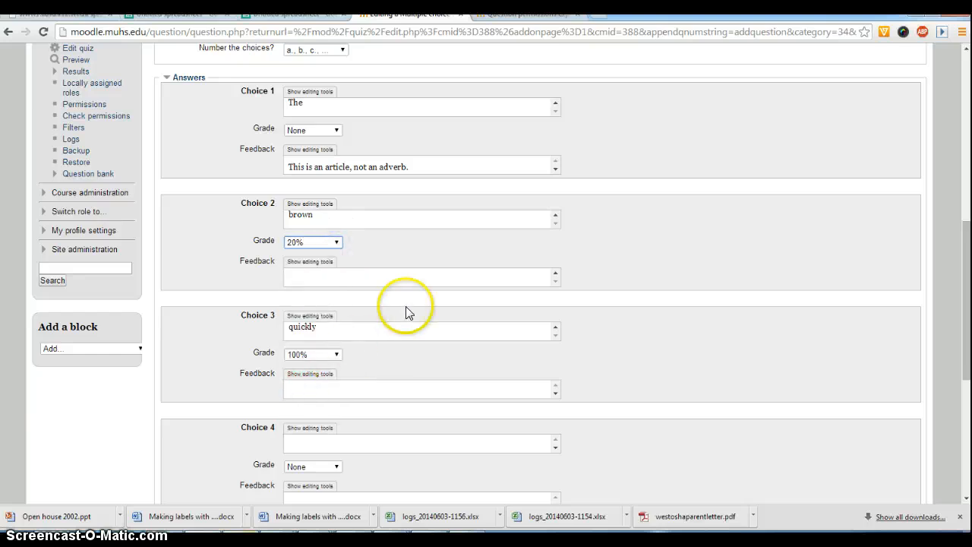
scroll(406, 306, up, 2)
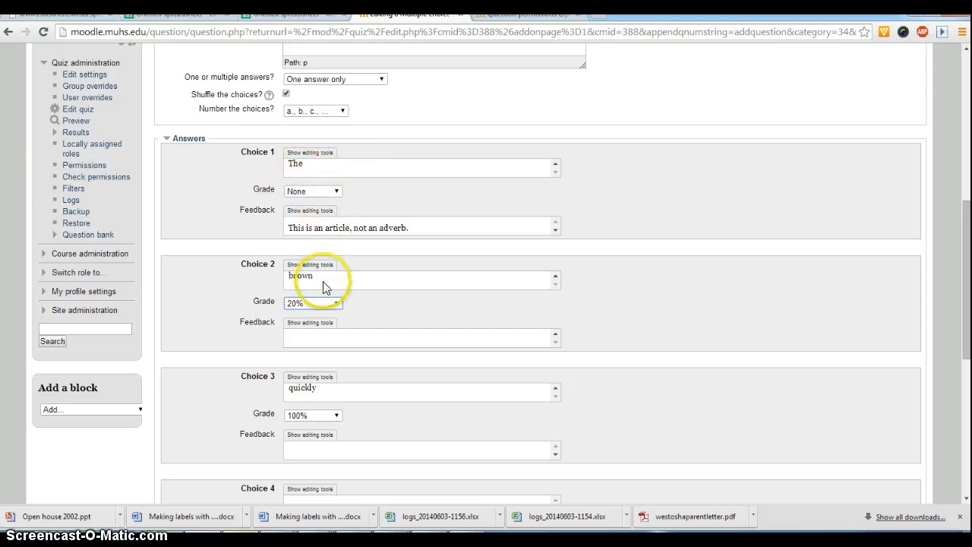
scroll(325, 284, down, 2)
click(334, 243)
click(325, 254)
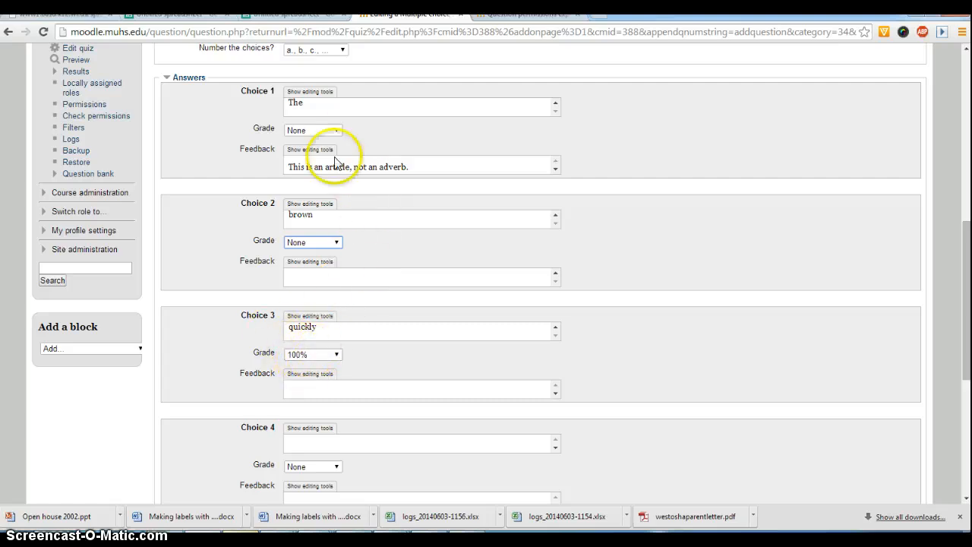
Step: Expand the question's combined feedback settings below the answer choices
scroll(358, 216, down, 5)
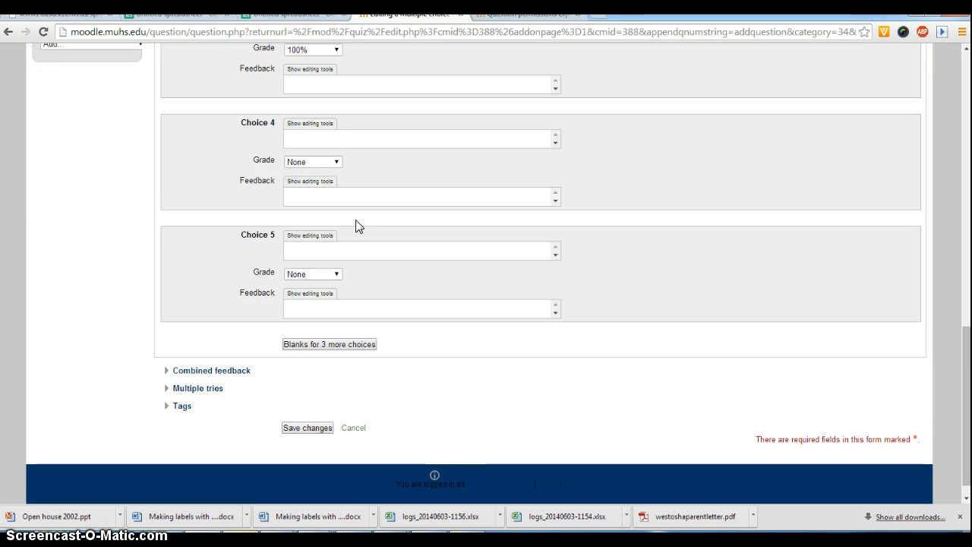
click(300, 261)
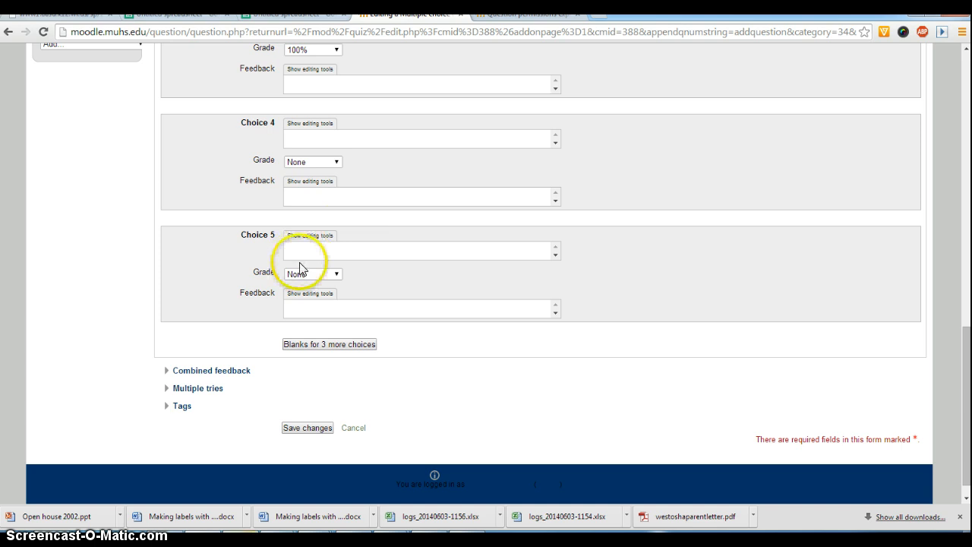
scroll(300, 265, down, 1)
click(231, 350)
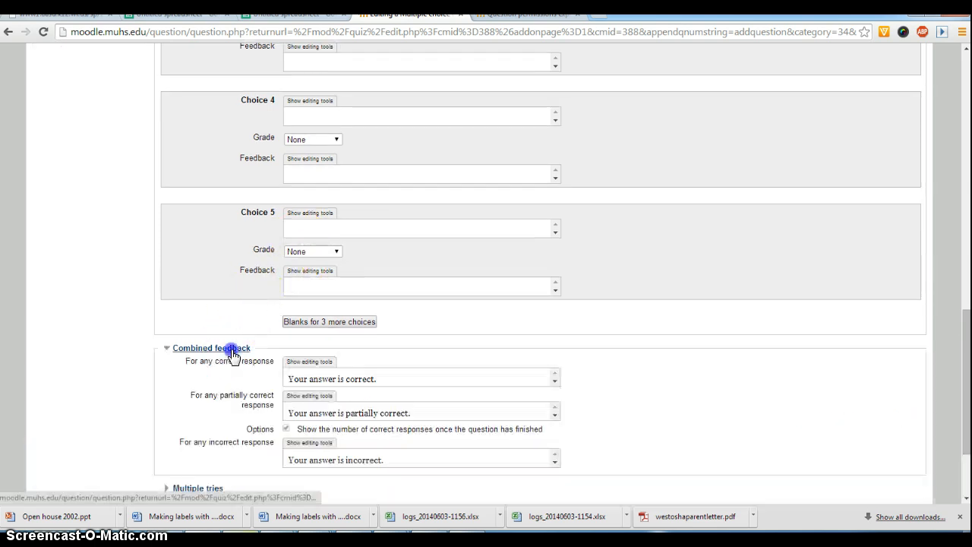
Step: Replace the combined feedback for any incorrect response with "Remember, an adverb modifies a verb, adjective or another adverb."
scroll(357, 345, down, 3)
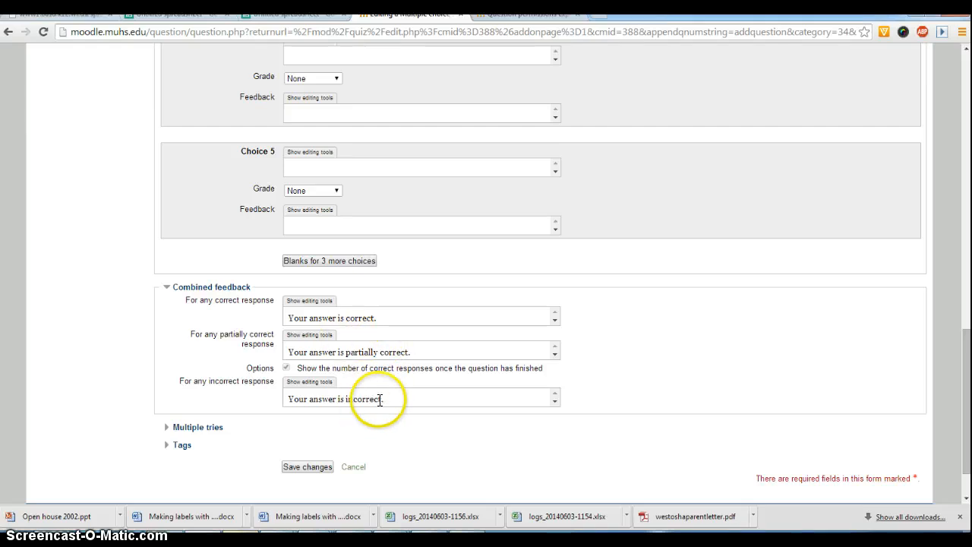
drag(386, 398, 251, 392)
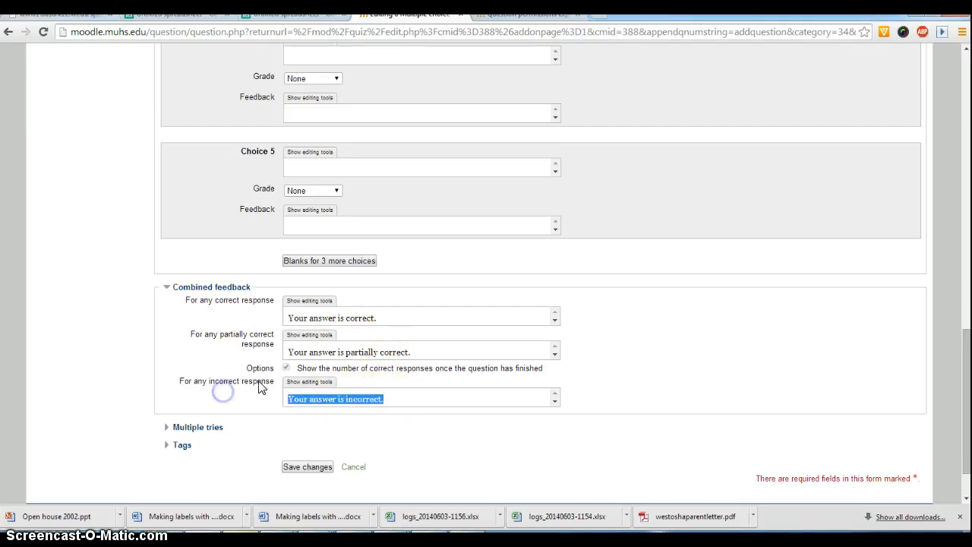
scroll(258, 379, up, 5)
scroll(295, 366, up, 3)
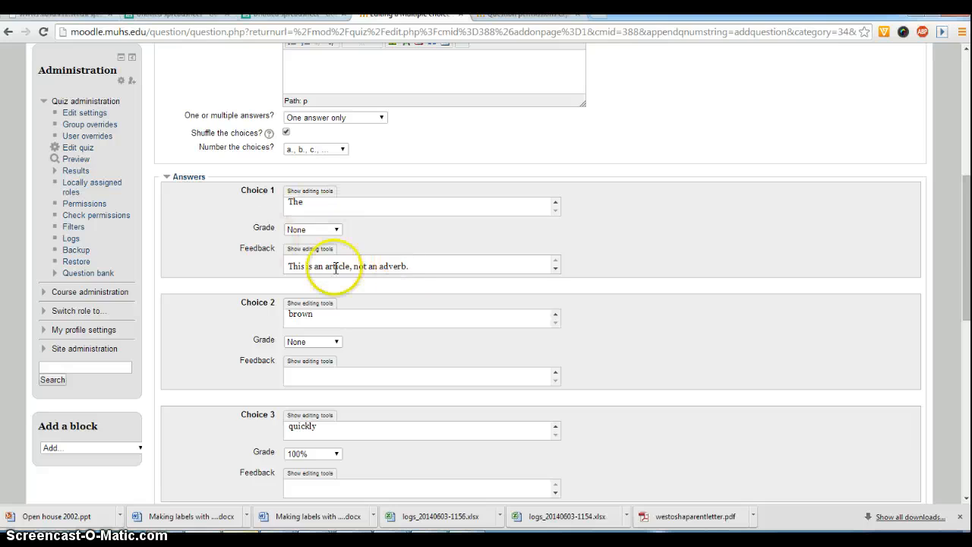
scroll(341, 293, down, 7)
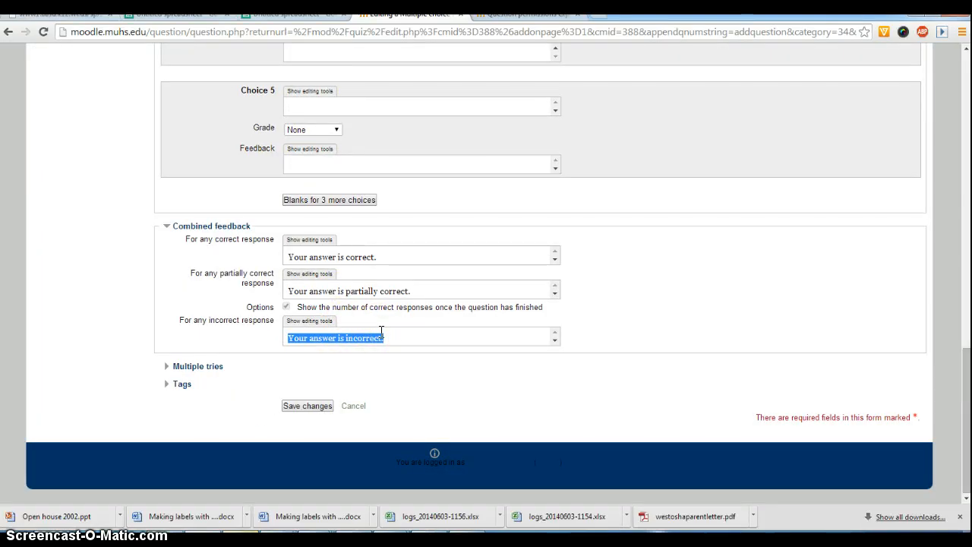
text(Rem)
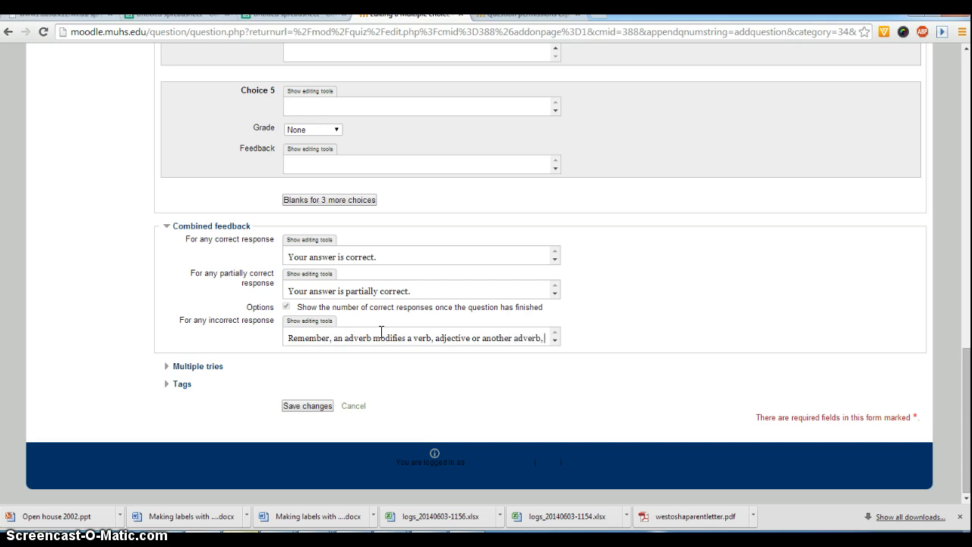
key(BackSpace)
key(BackSpace)
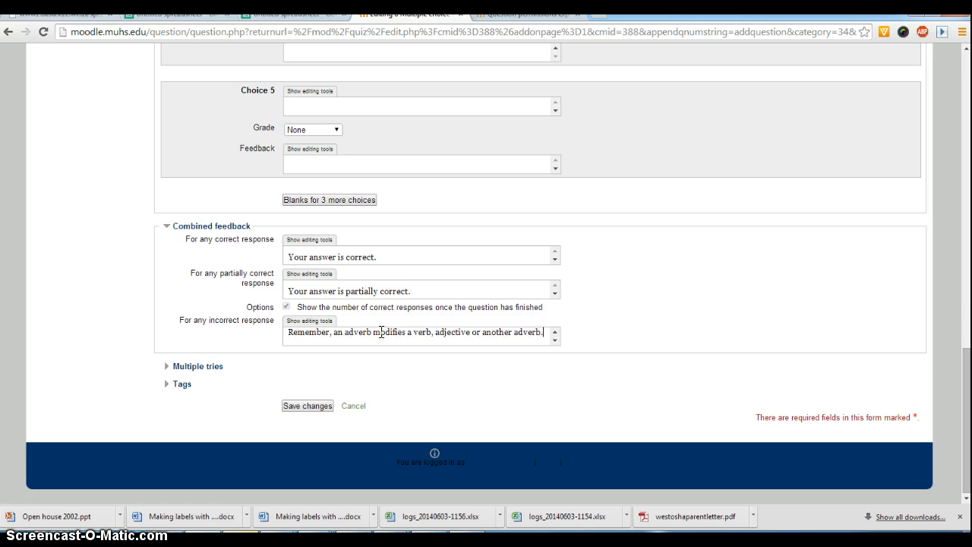
text(.)
key(Return)
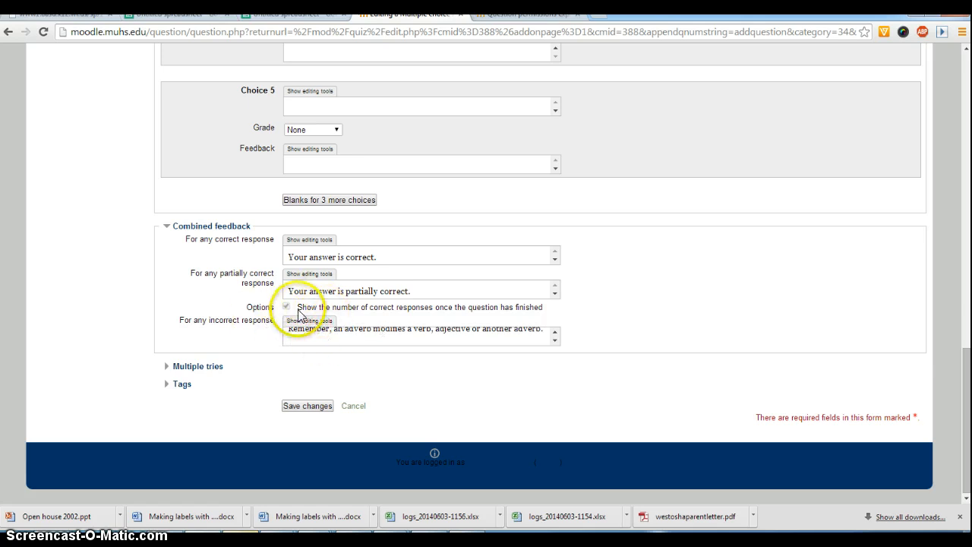
Step: Delete the feedback text of Choice 1, 'The'
scroll(307, 319, up, 6)
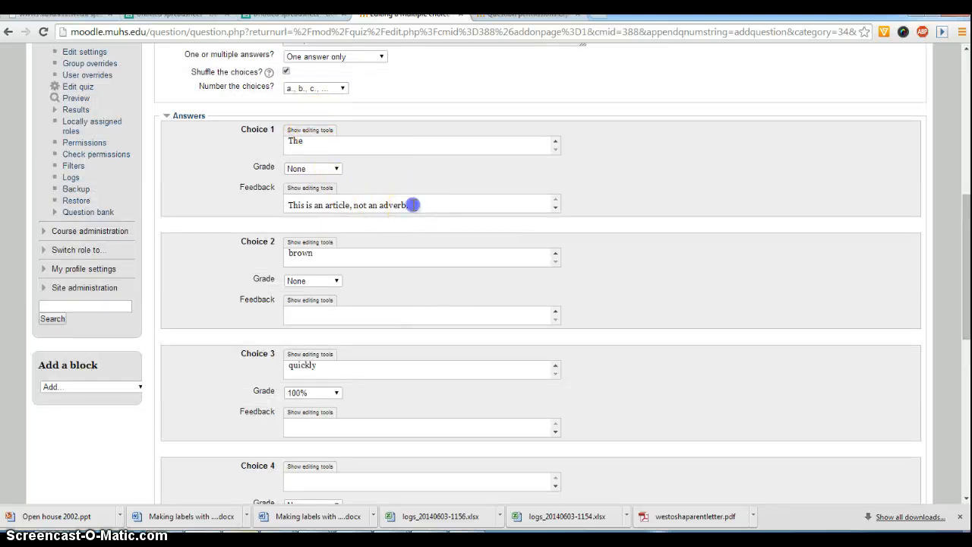
drag(411, 205, 219, 208)
key(Delete)
Step: Check the penalty and hint options for multiple tries, and save the multiple choice question
scroll(250, 205, down, 6)
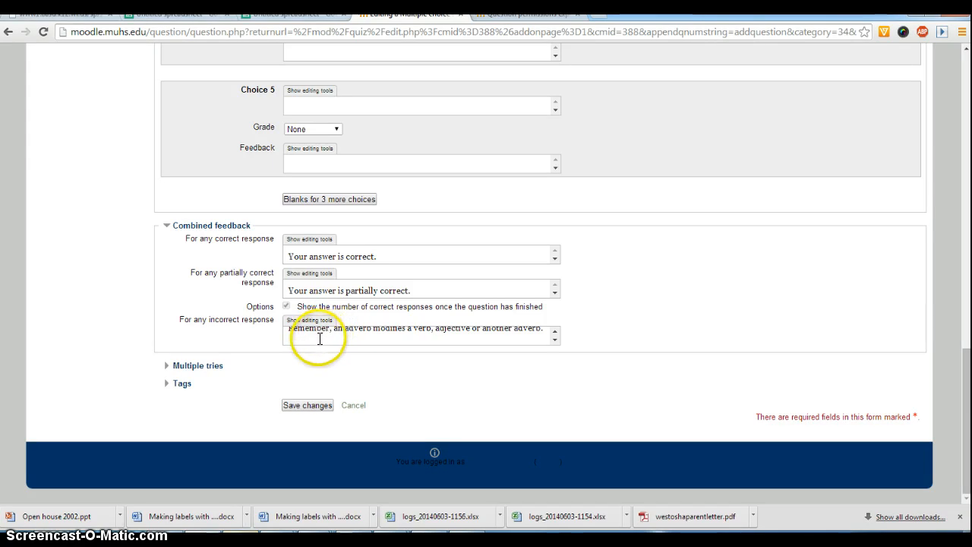
click(171, 368)
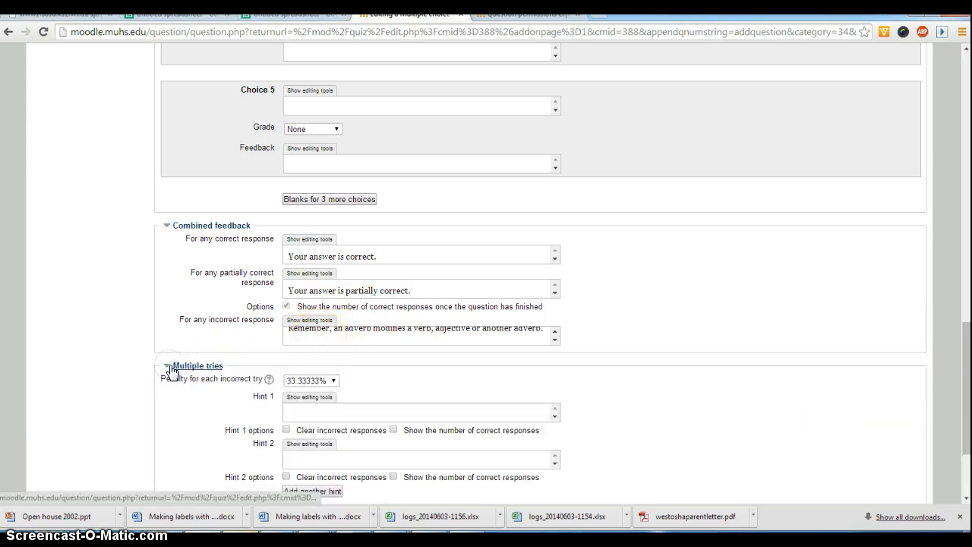
click(170, 367)
click(170, 368)
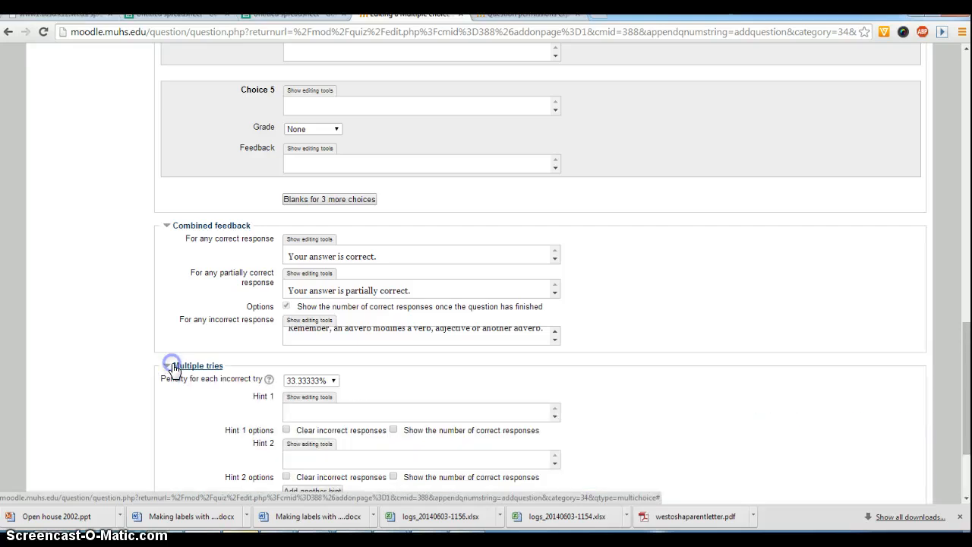
scroll(183, 368, down, 3)
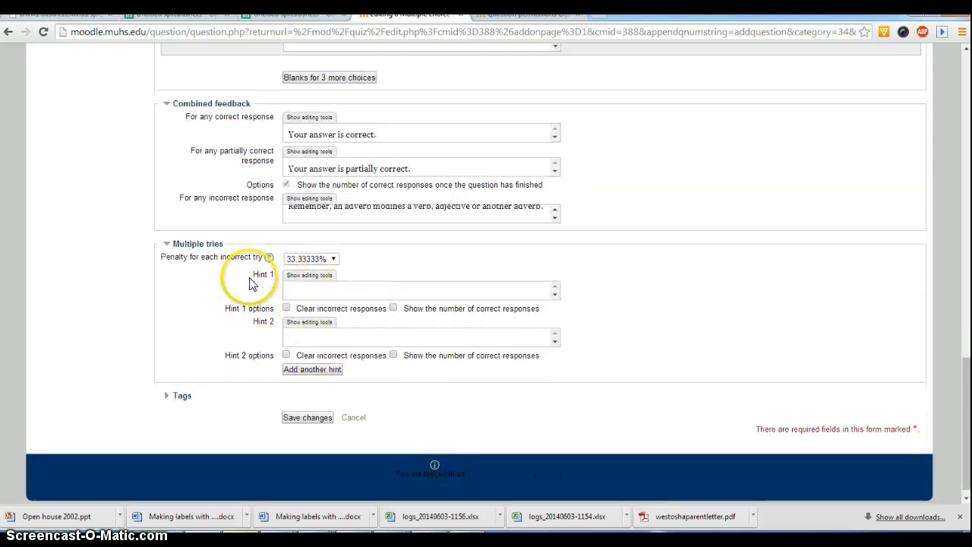
click(201, 245)
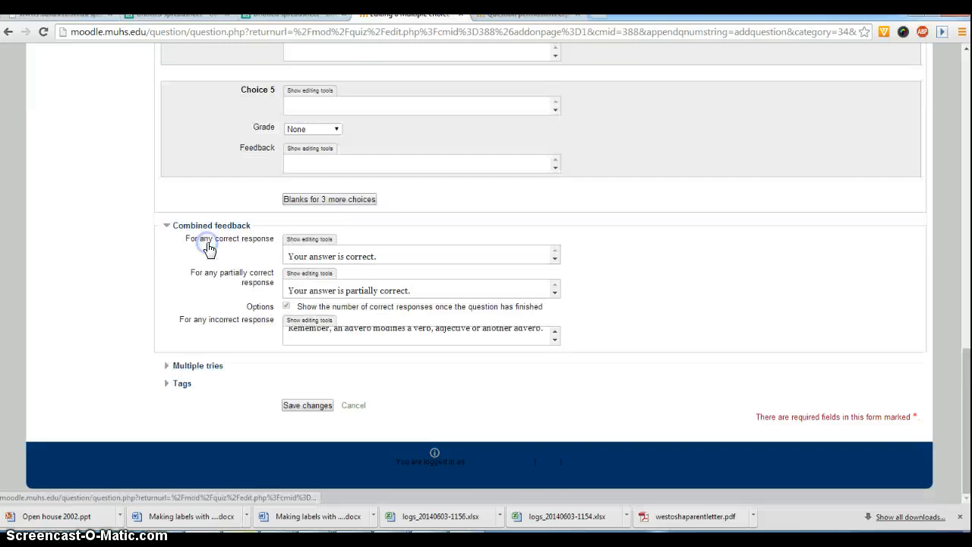
click(302, 404)
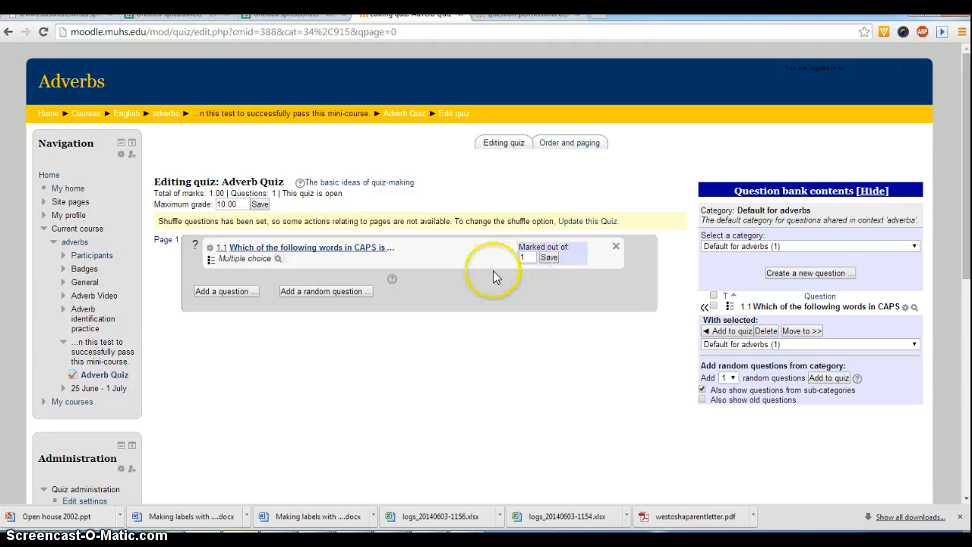
Step: Start adding a new question of the Essay type to the Adverb Quiz
click(244, 294)
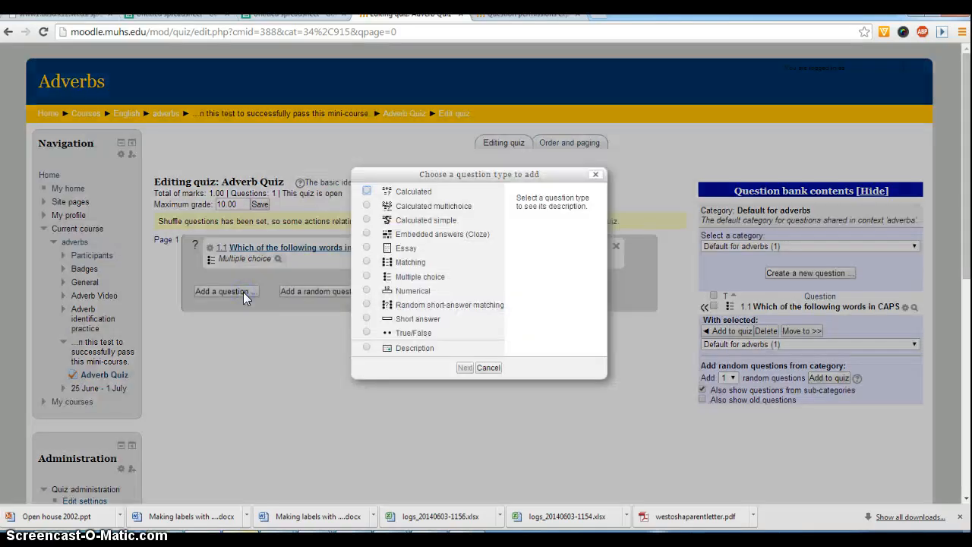
click(367, 248)
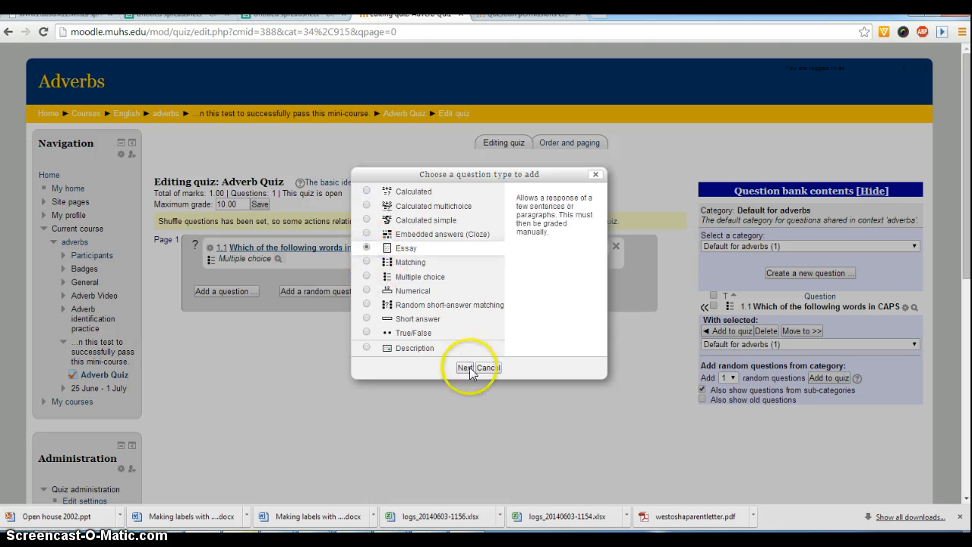
click(465, 368)
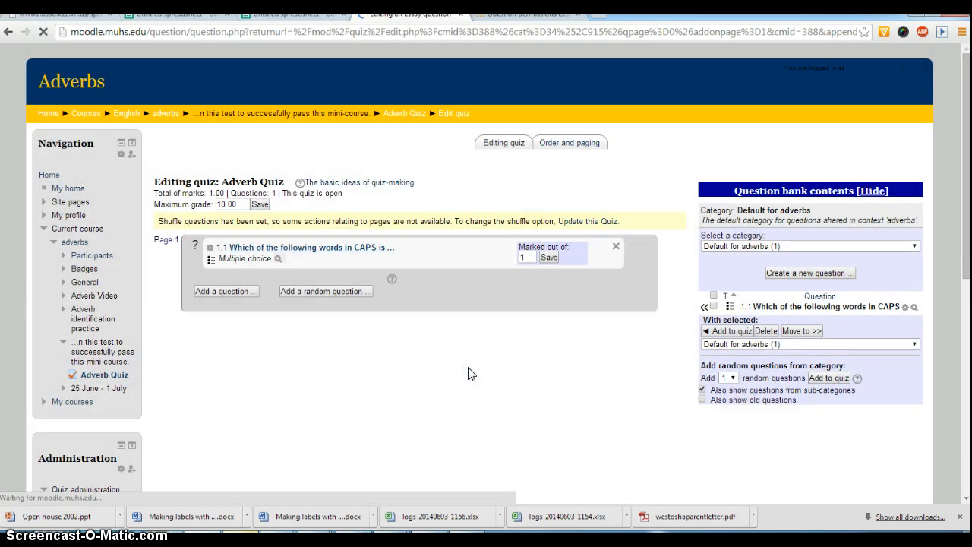
Step: Name the essay question 1.2 and enter "What were the three main causes of WWI" as its question text
click(332, 207)
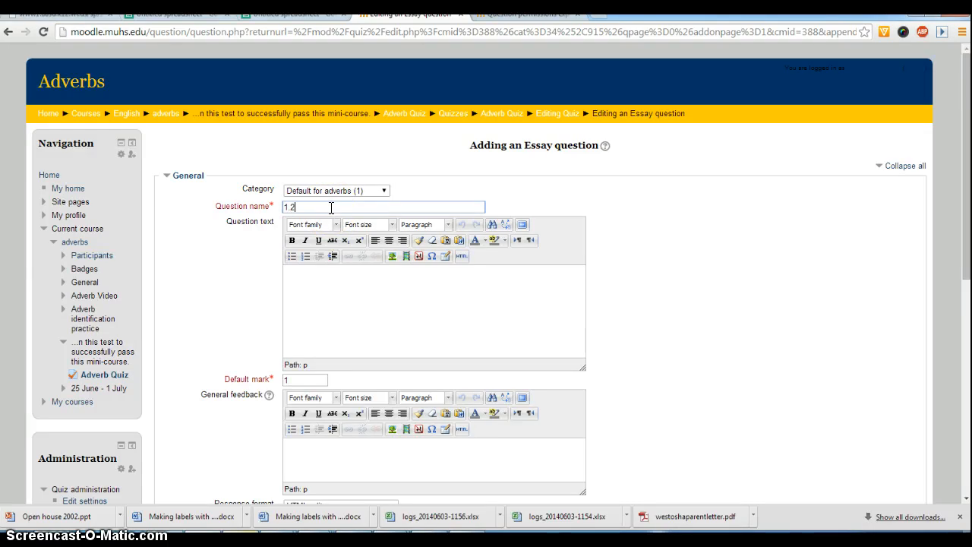
click(364, 292)
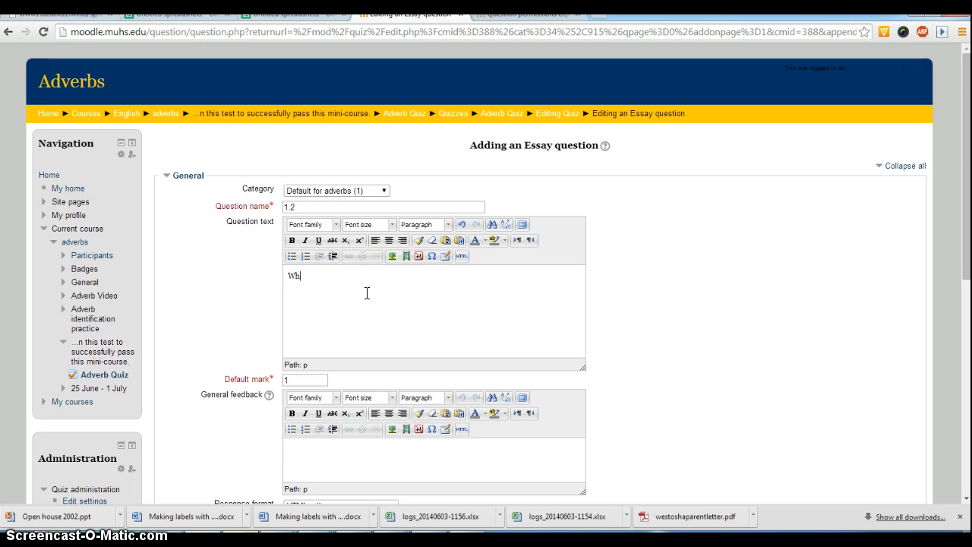
text(Wha)
text( WWI)
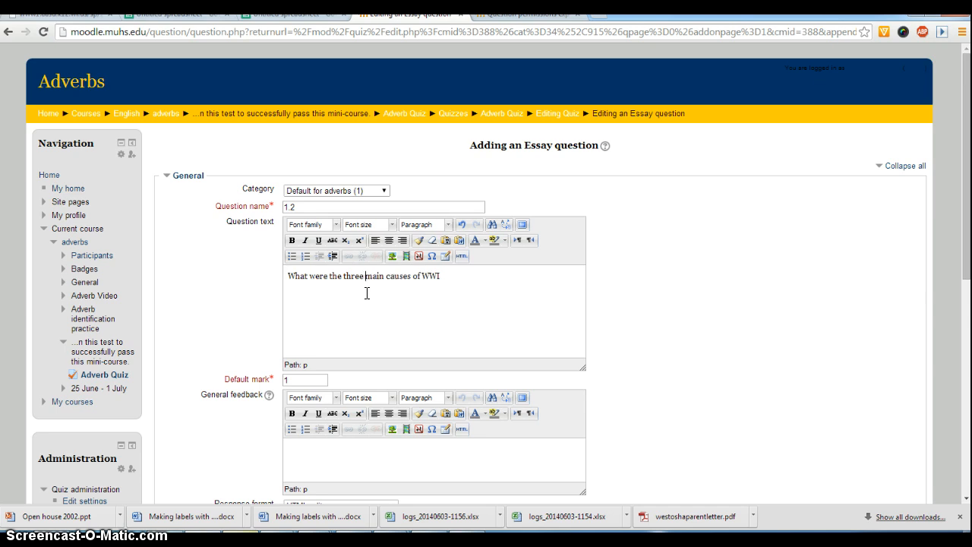
click(365, 287)
Step: Set the essay question's default mark to 5
scroll(350, 293, down, 3)
click(295, 252)
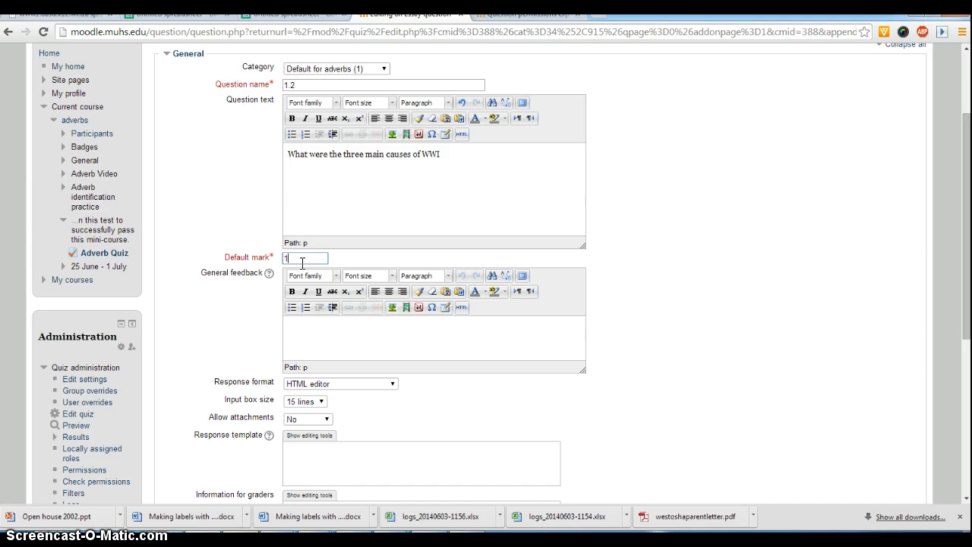
drag(302, 262, 276, 258)
text(5)
click(359, 258)
Step: Fill the response template with the spaced-out headings "Reason 1:", "Reason 2:" and "Reason 3:", leaving blank lines between them
scroll(363, 265, down, 5)
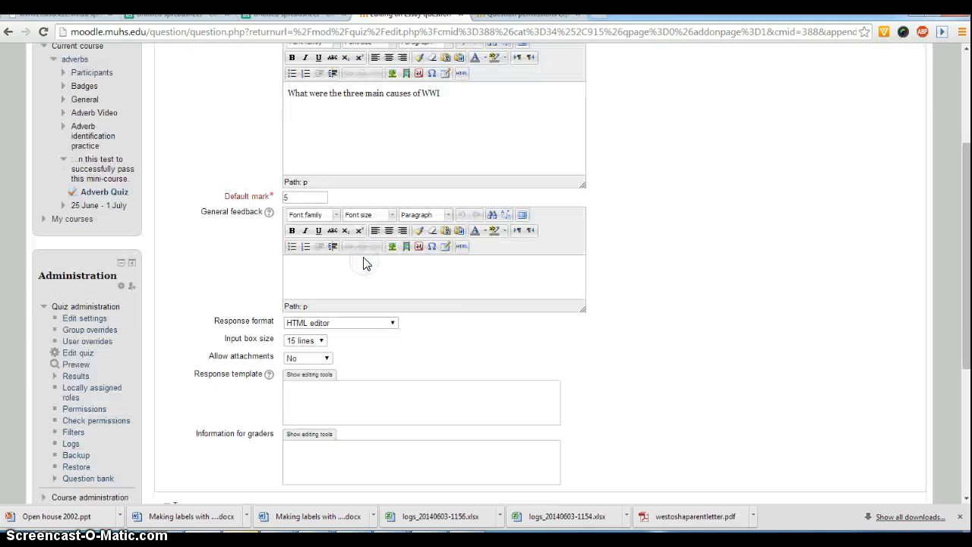
scroll(364, 265, up, 3)
scroll(348, 311, down, 3)
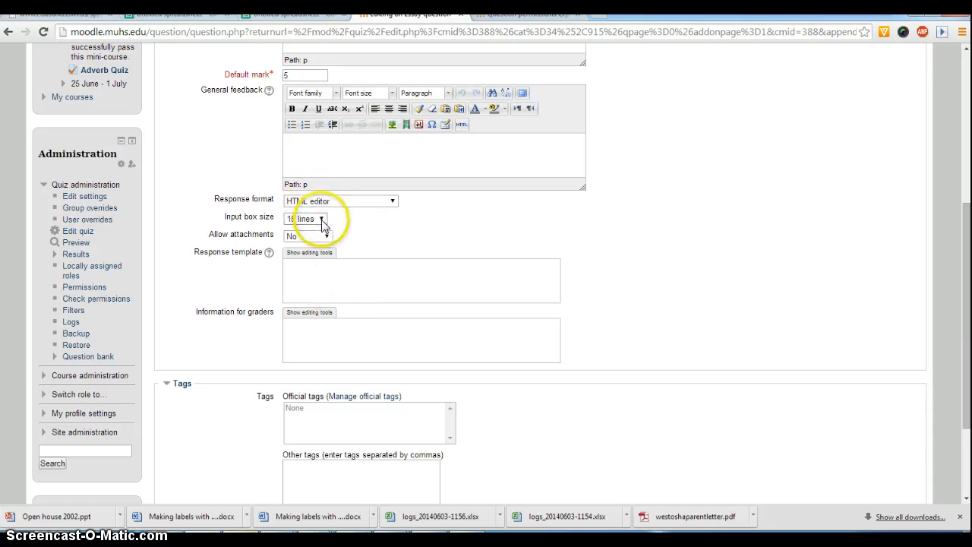
scroll(326, 223, up, 1)
scroll(336, 254, down, 4)
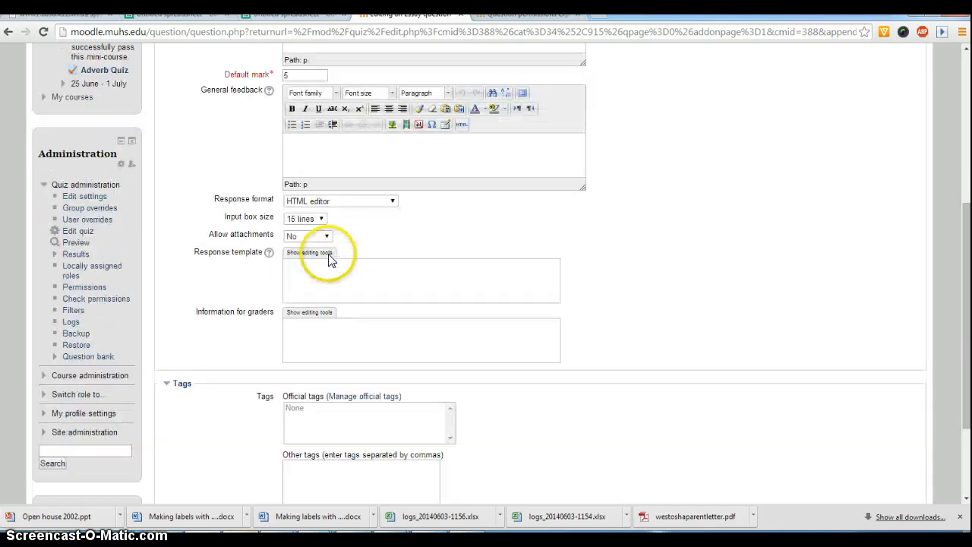
scroll(331, 260, up, 1)
click(326, 216)
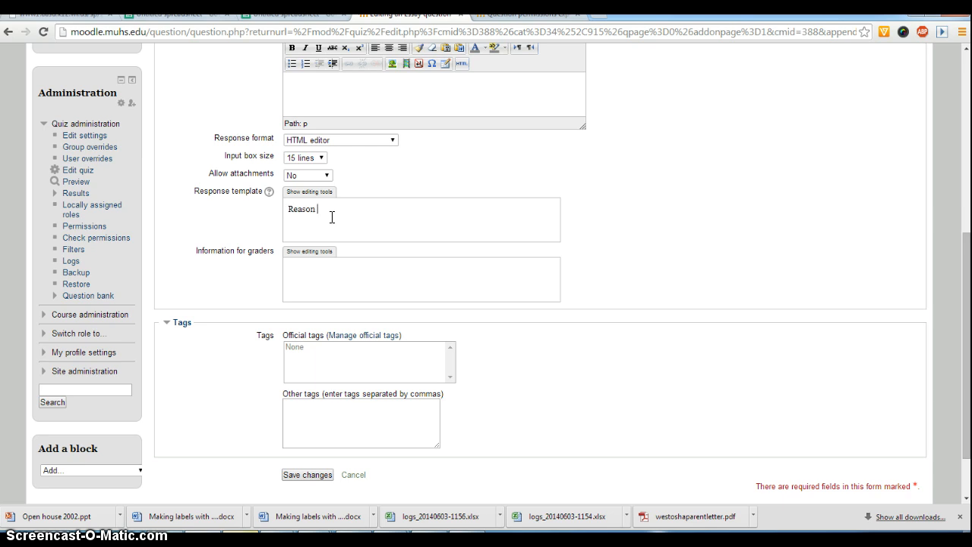
text(Reason 1:)
key(Return)
key(Return)
key(Return)
key(Return)
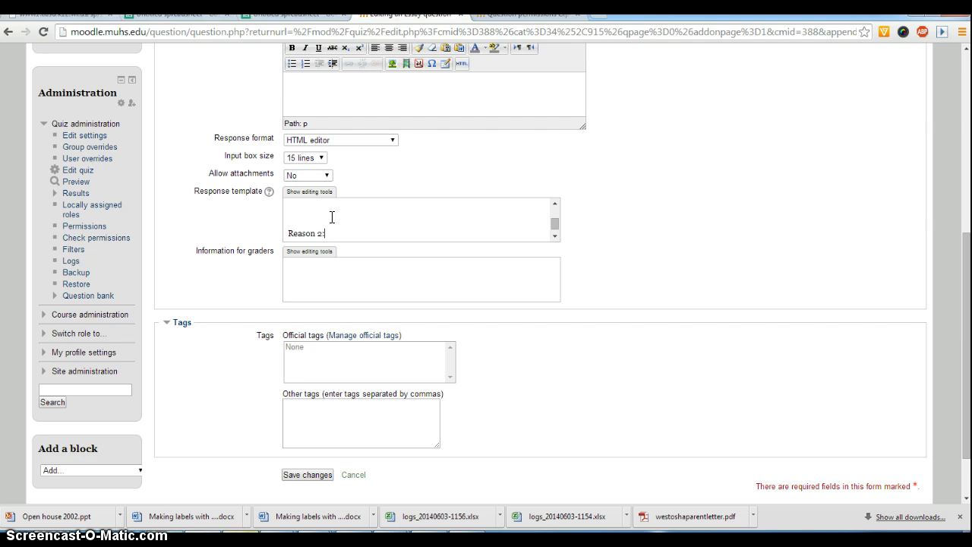
text(Reason 2:)
key(Return)
key(Return)
key(Return)
text(Reason 3:)
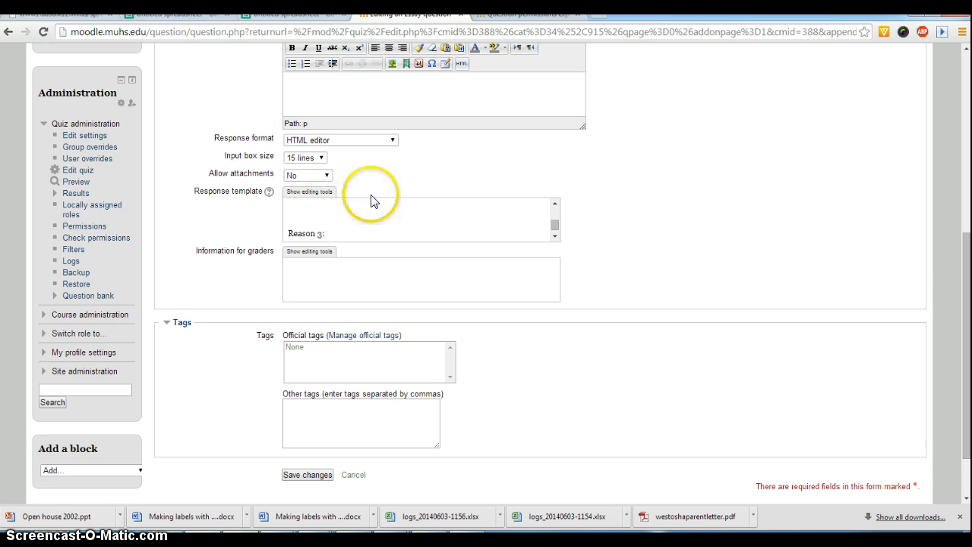
Step: Set the essay question to allow 1 attachment and look over the remaining settings down to the tags
scroll(369, 205, up, 4)
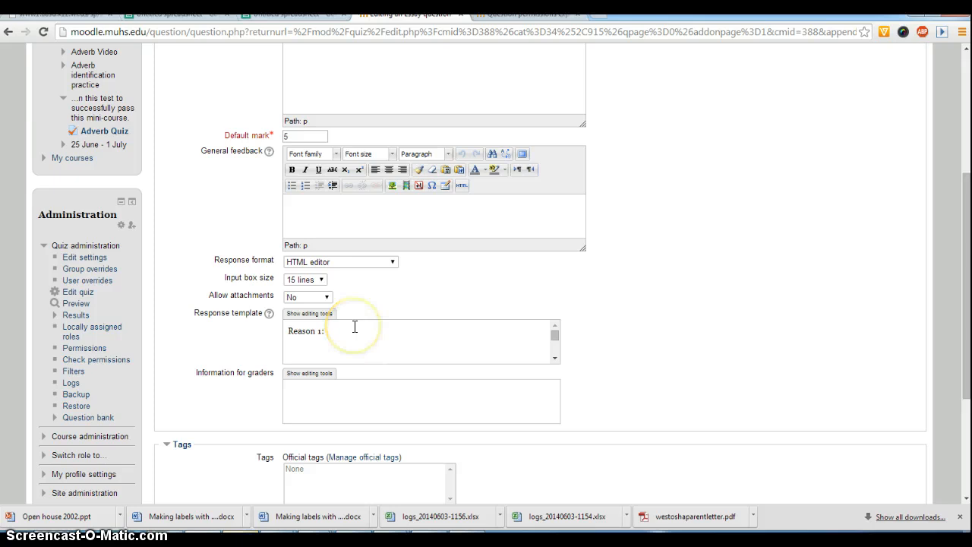
scroll(353, 327, down, 3)
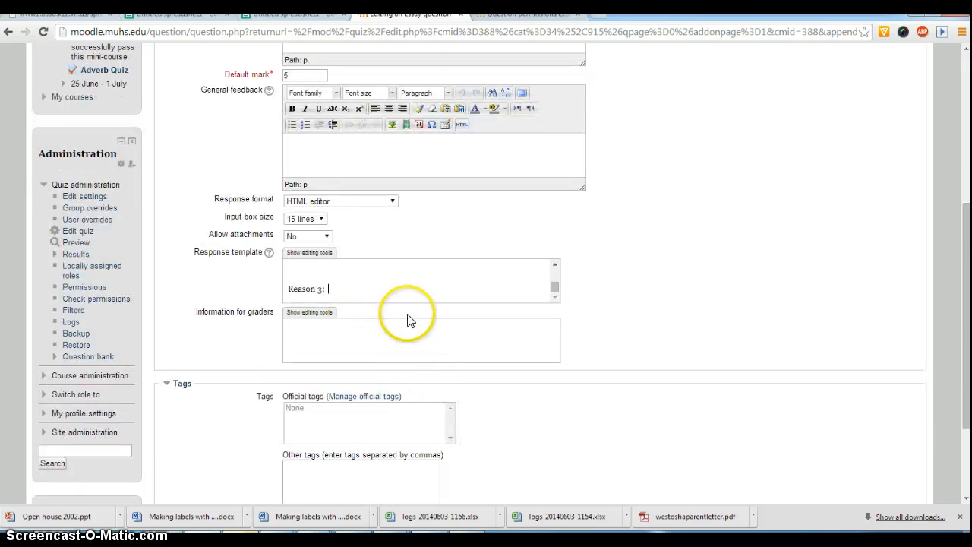
click(325, 235)
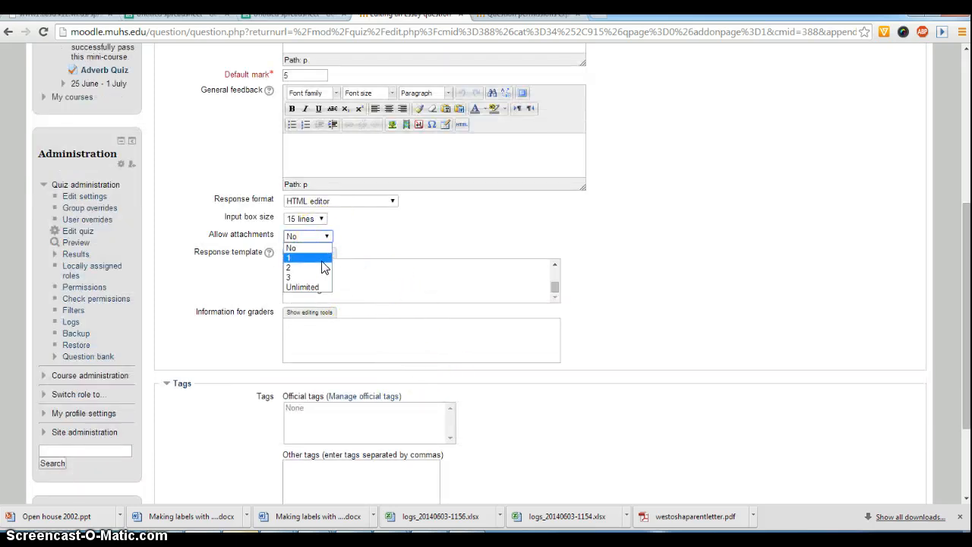
click(321, 259)
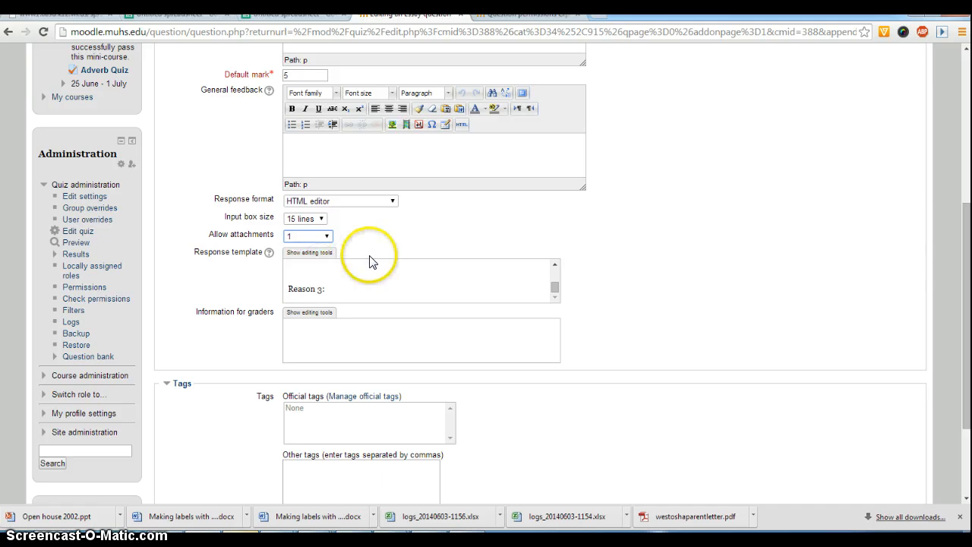
scroll(378, 274, down, 1)
scroll(375, 284, up, 4)
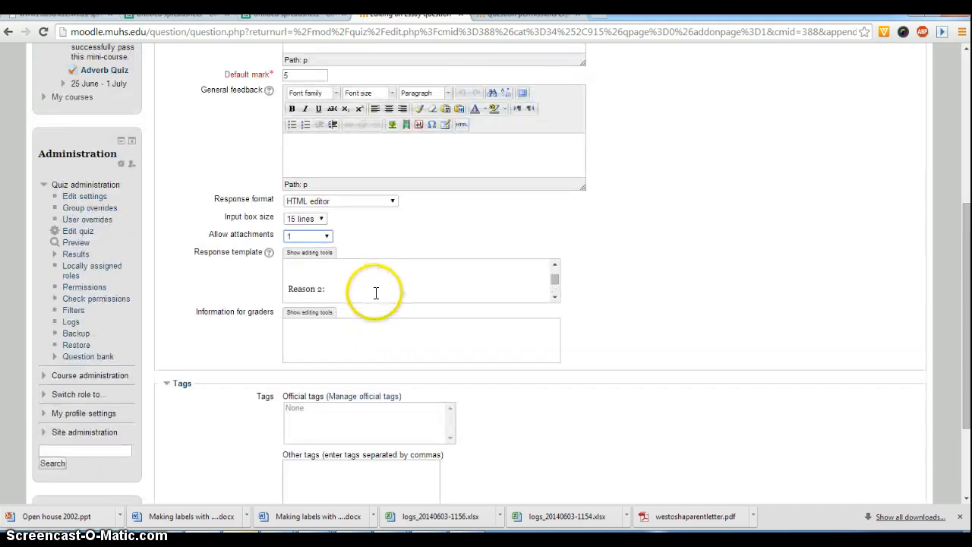
scroll(361, 289, down, 3)
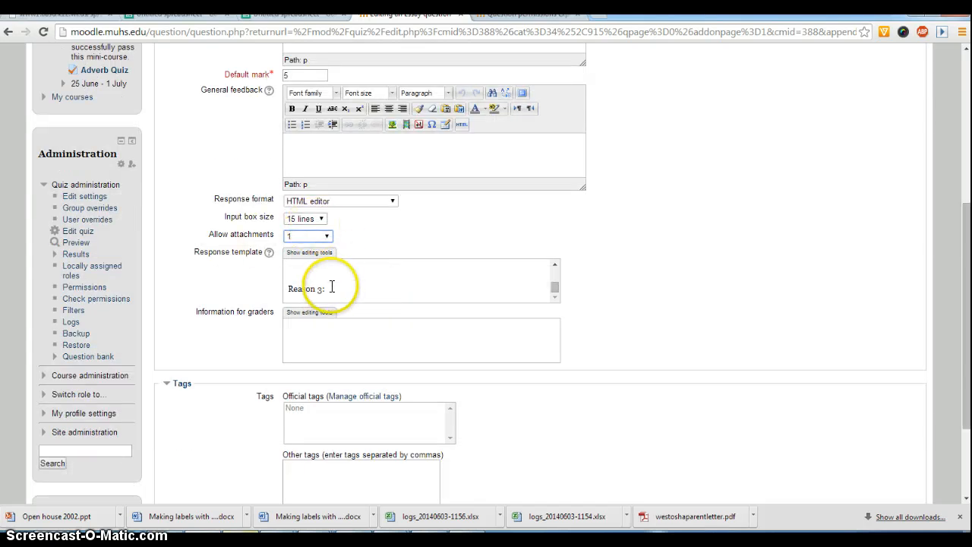
click(324, 236)
click(325, 258)
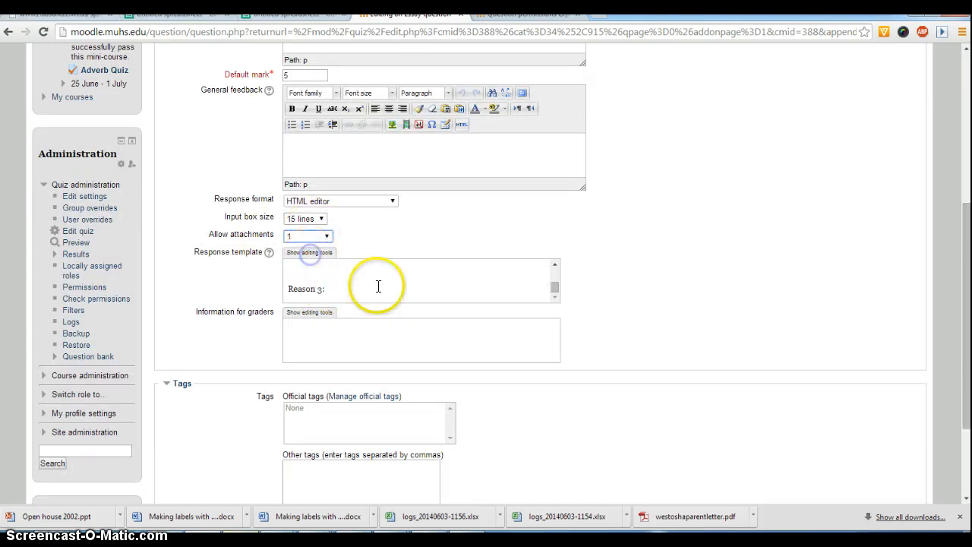
scroll(378, 284, down, 2)
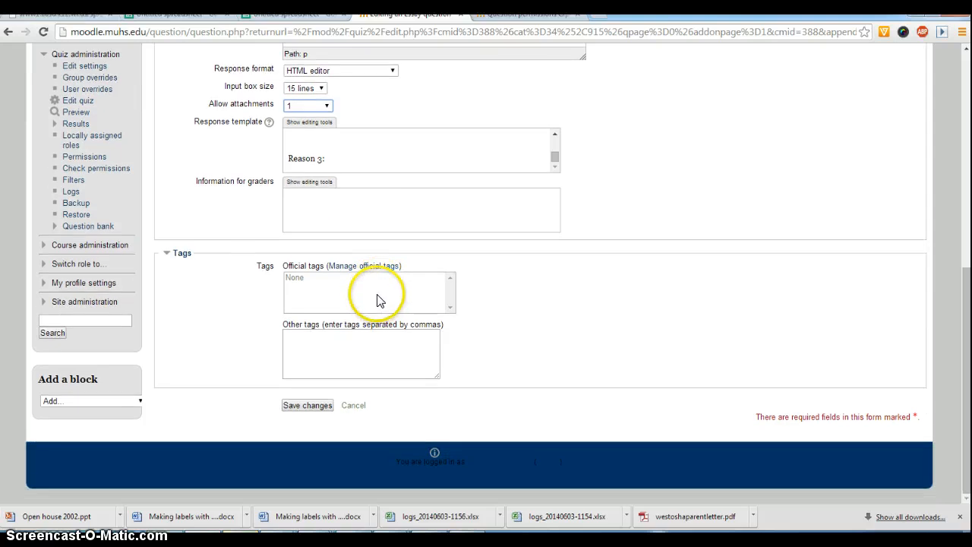
Step: Save the essay question and add a Matching question to the quiz
click(317, 407)
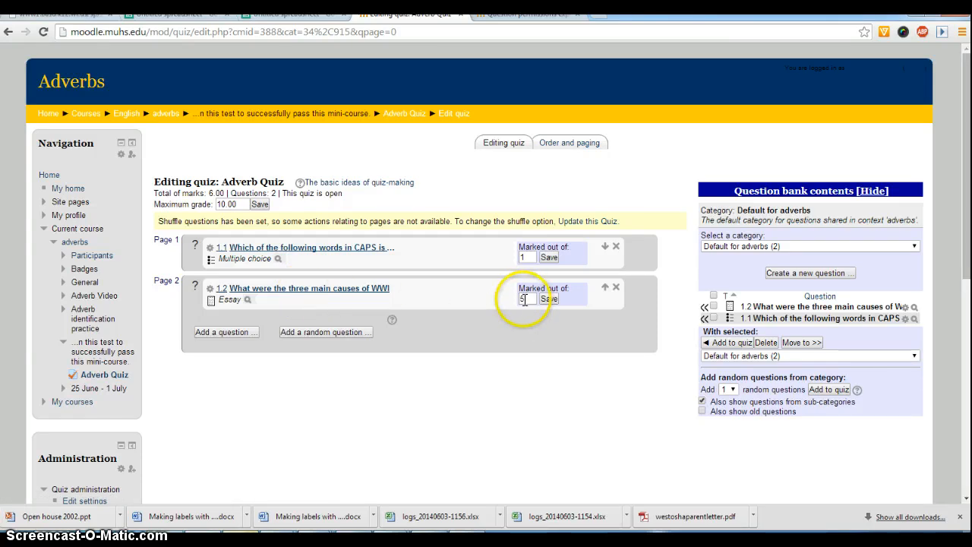
click(234, 333)
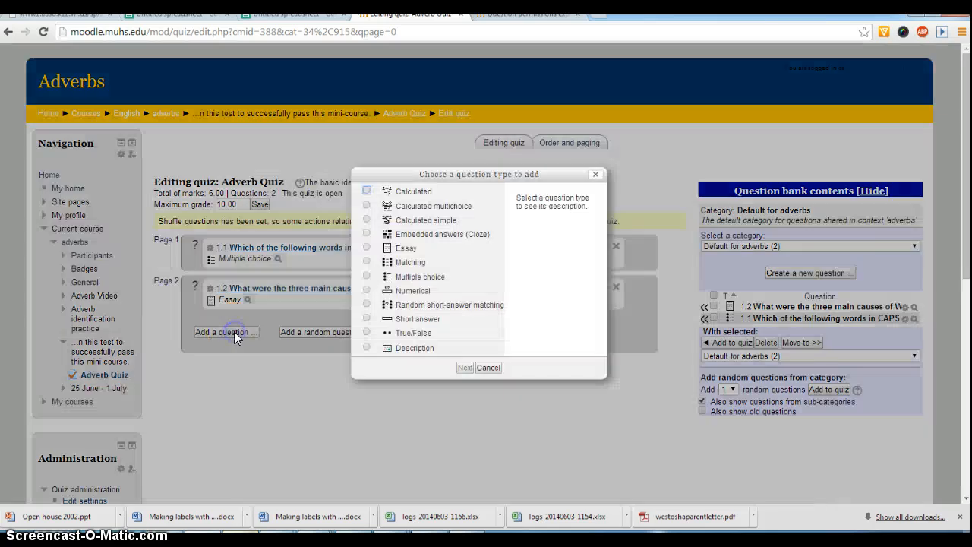
click(366, 277)
click(366, 261)
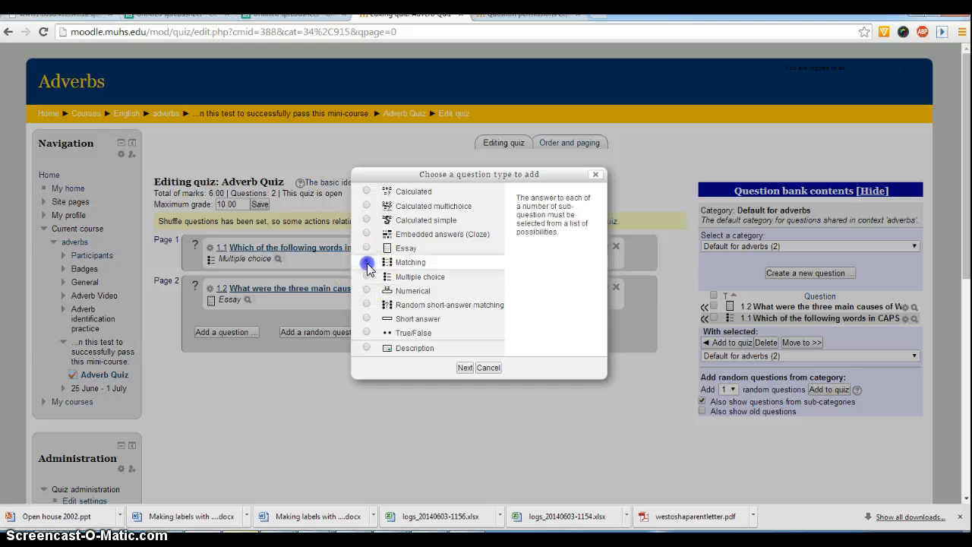
click(461, 368)
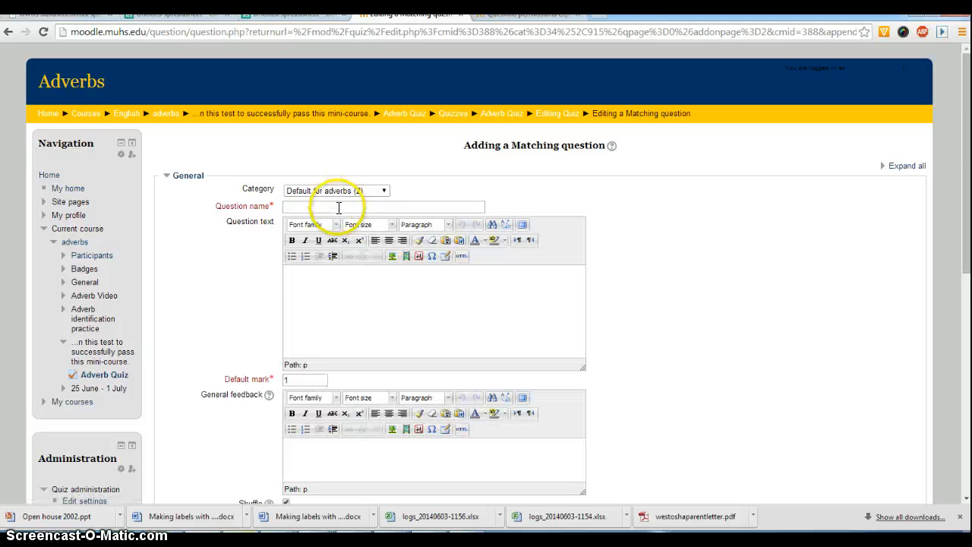
Step: Name the matching question 1.3 and enter "Match the teacher with the subject that he or she teaches." as its question text
click(339, 207)
text(1)
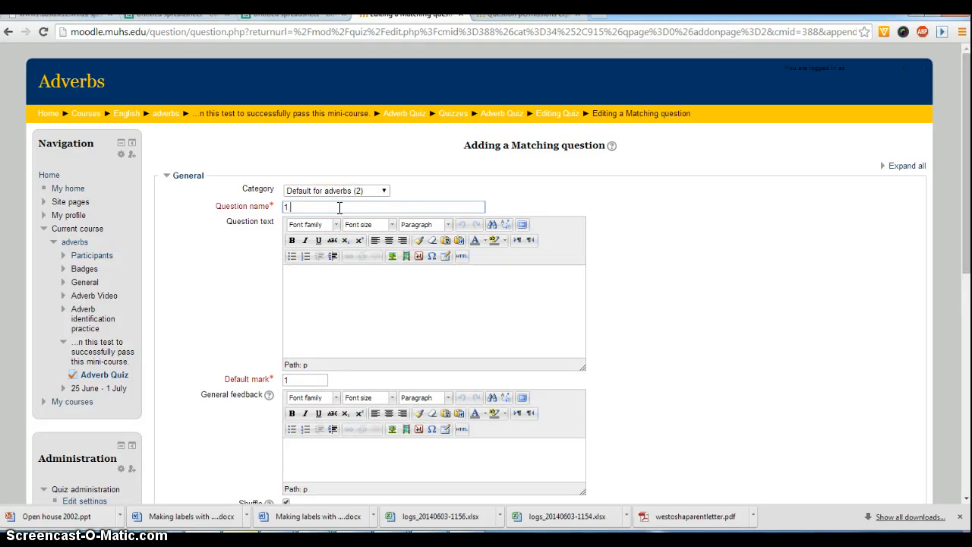
text(.3)
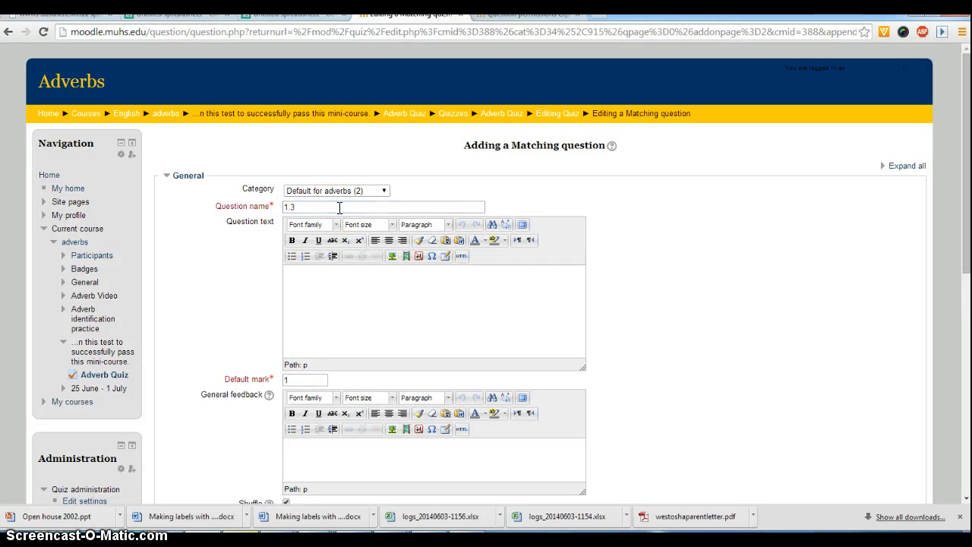
click(331, 270)
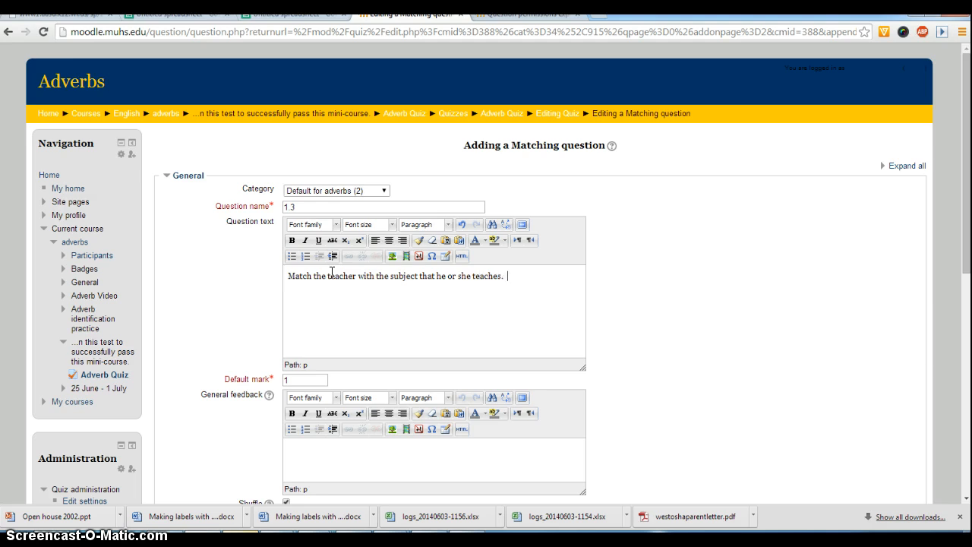
Step: Enter a teacher's name as matching Question 1 with the answer "English"
scroll(332, 289, down, 3)
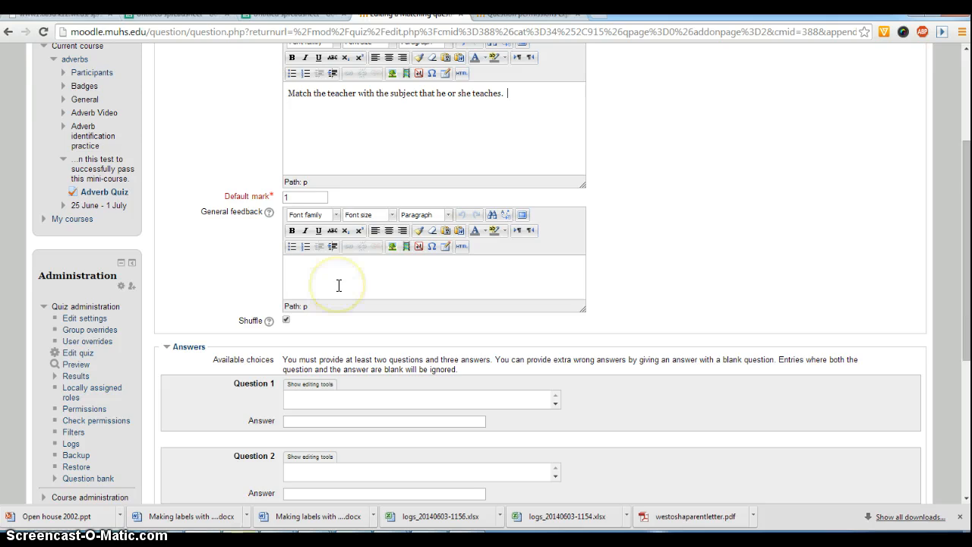
scroll(339, 286, down, 2)
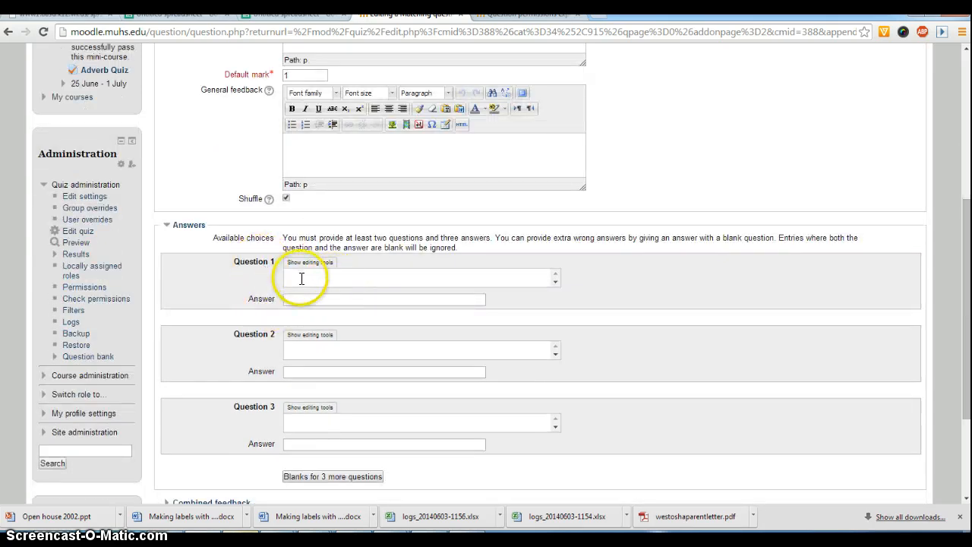
click(301, 278)
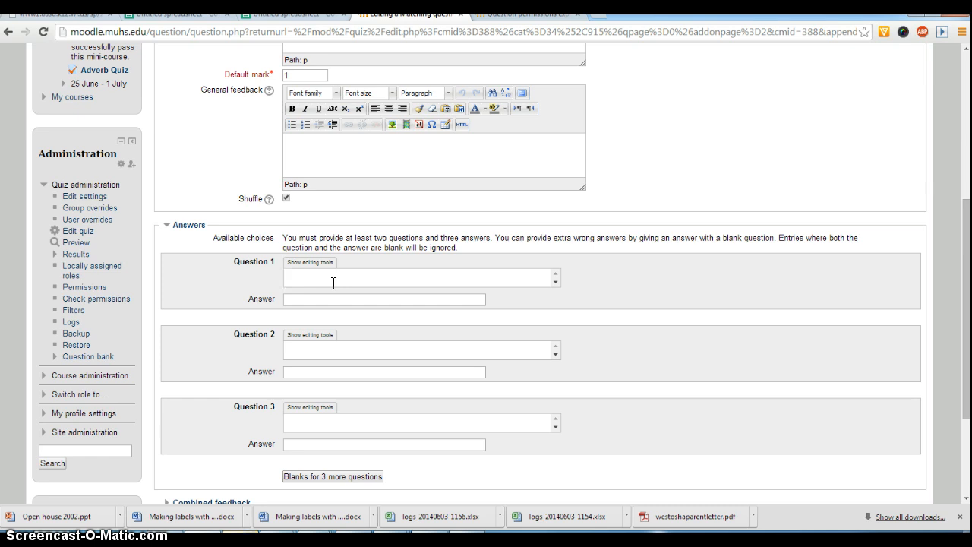
text(Mr. Cavanaugh)
key(Tab)
text(Englis)
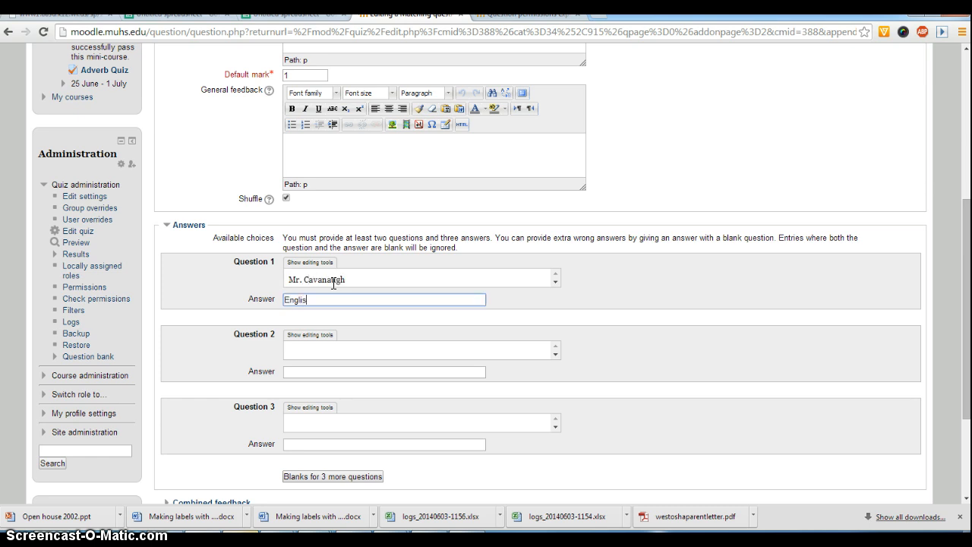
text(h)
Step: Enter two more teachers' names as matching Questions 2 and 3 with the answers "History" and "Math"
key(Tab)
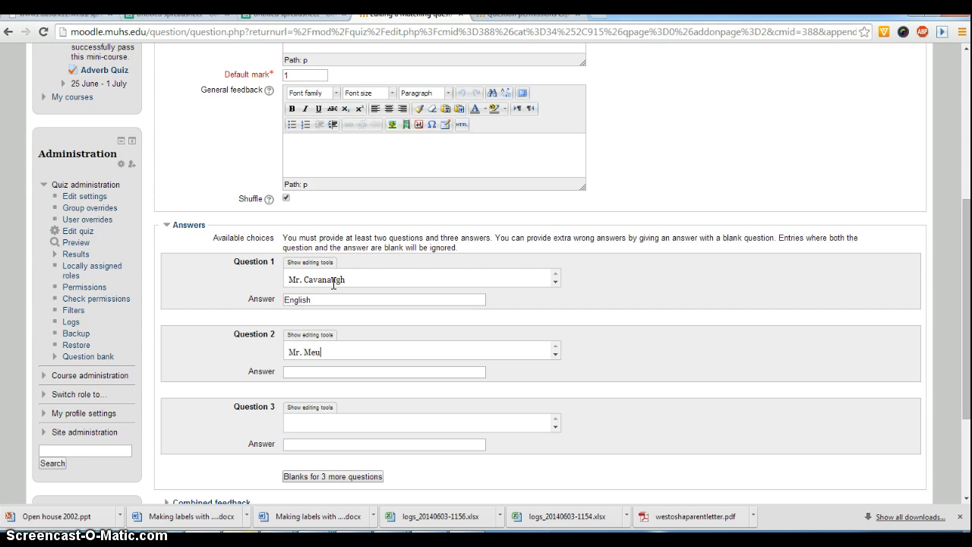
key(Tab)
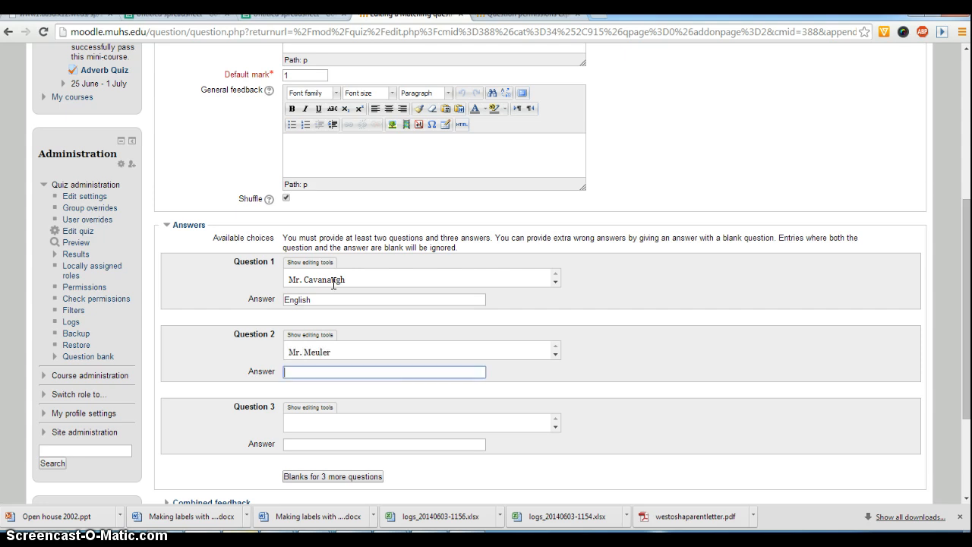
text(History)
key(Tab)
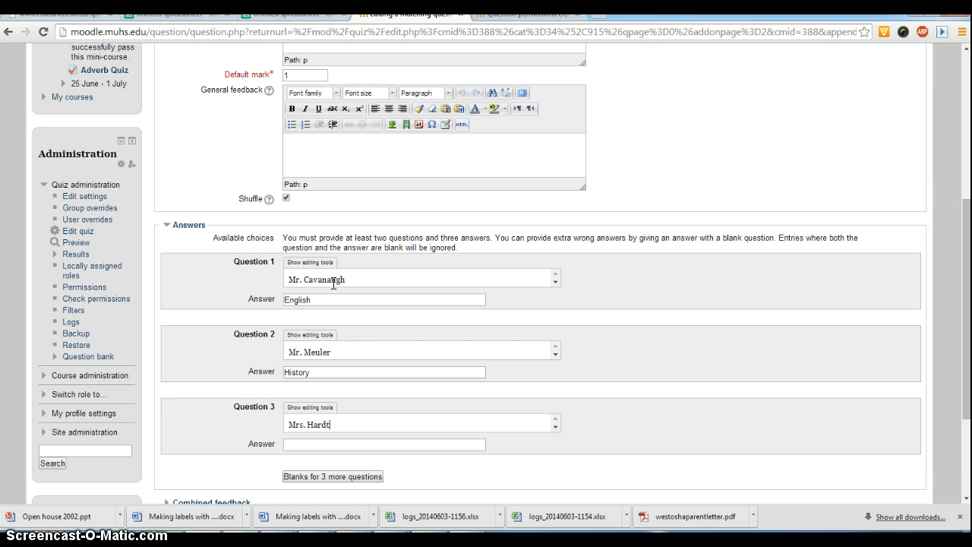
key(Tab)
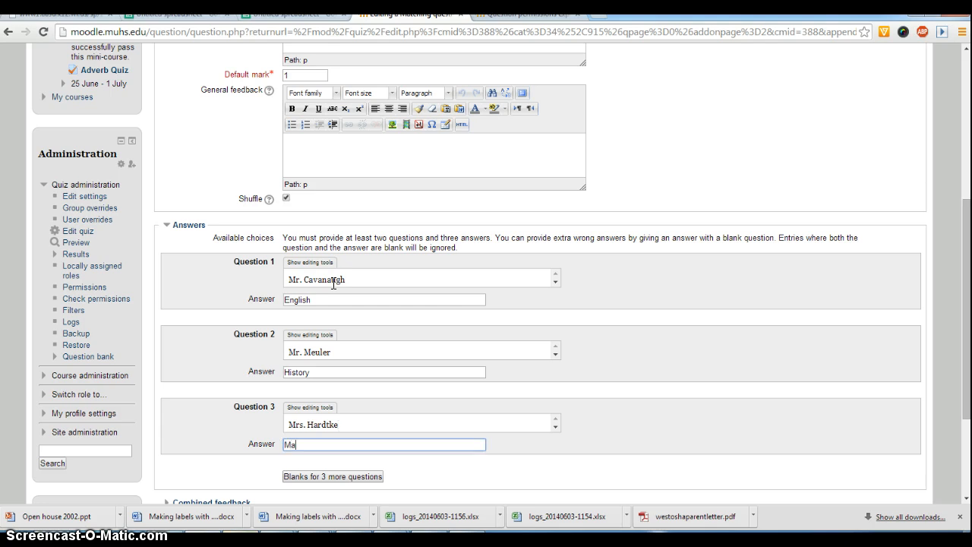
Step: Add blanks for 3 more questions and enter a teacher's name as Question 4 with the answer "Theology"
click(338, 476)
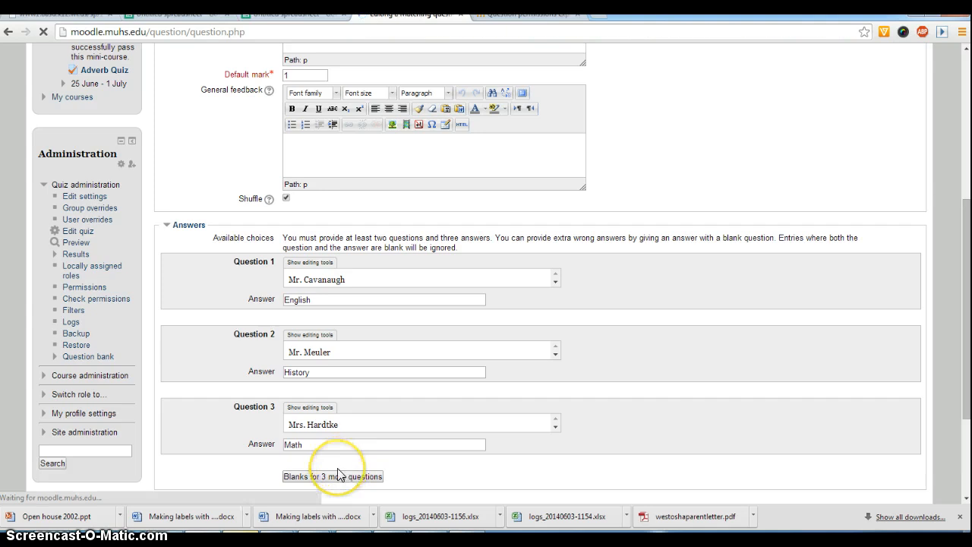
scroll(339, 475, down, 9)
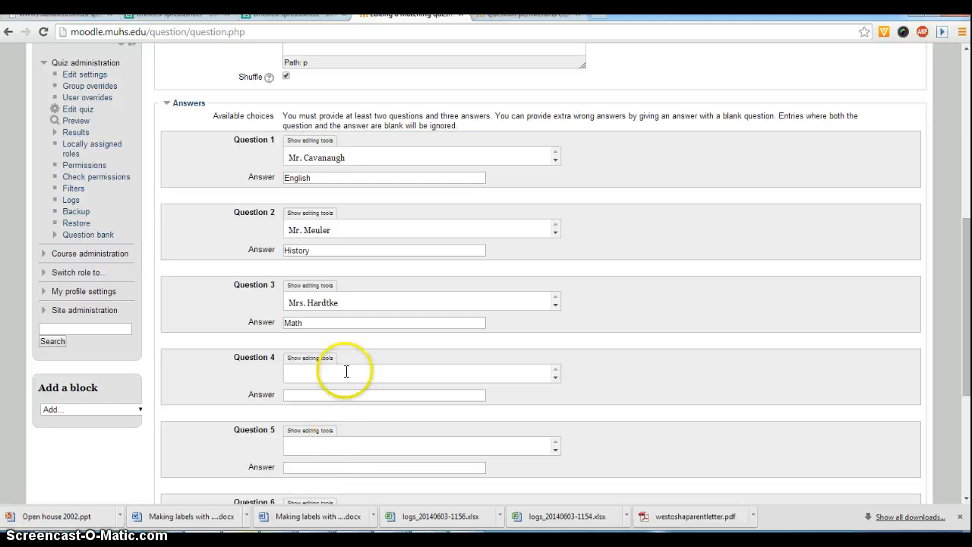
click(338, 373)
scroll(419, 418, down, 2)
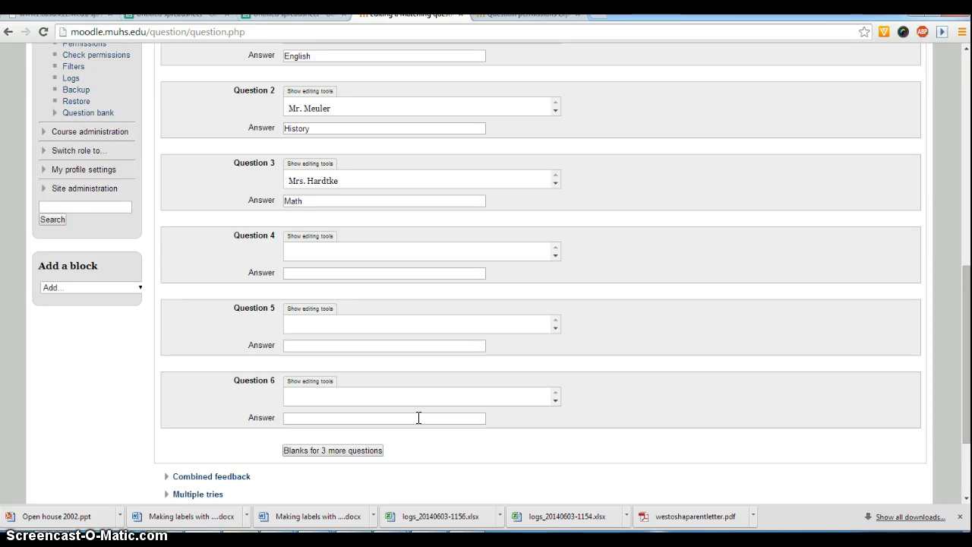
text(Fr. Carr)
key(Tab)
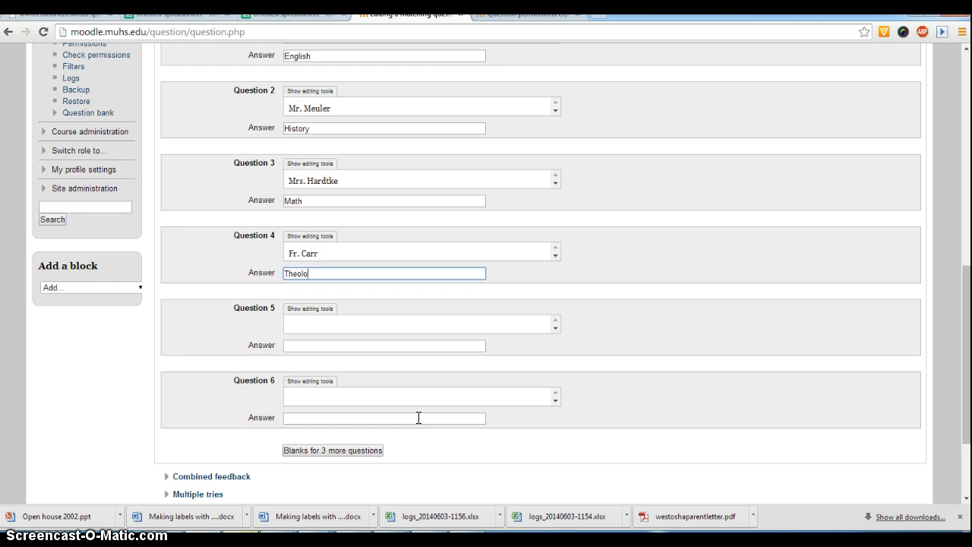
Step: Expand and review the matching question's combined feedback, keeping the default messages, and save the question
scroll(334, 448, down, 3)
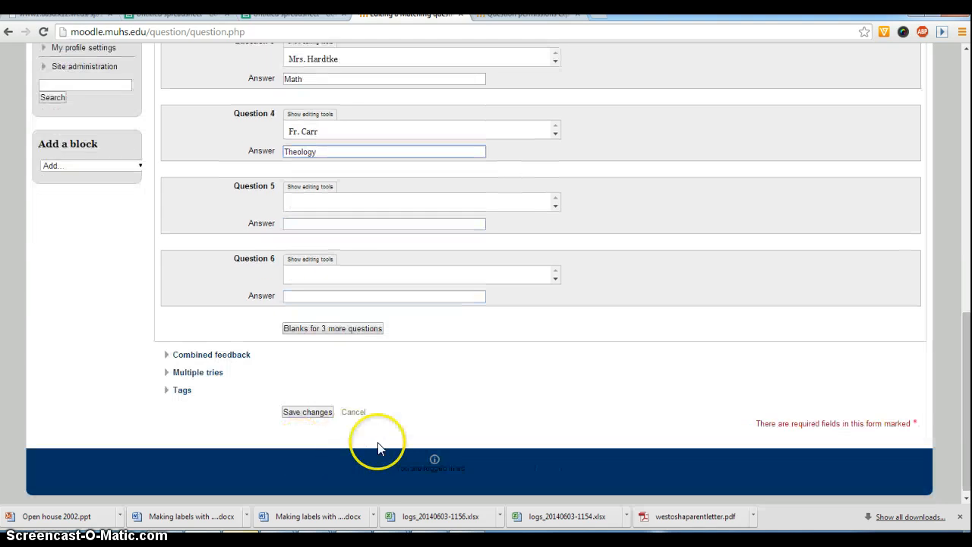
click(214, 355)
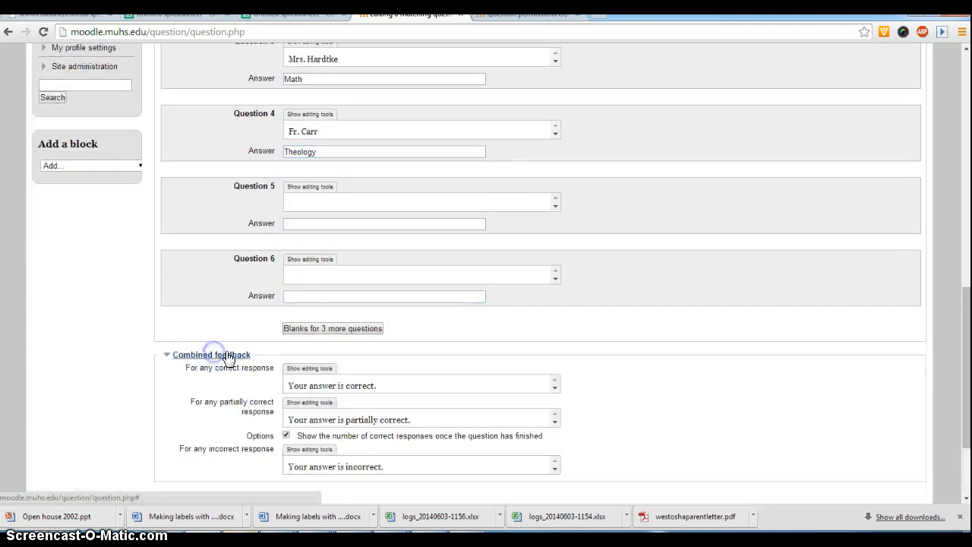
scroll(325, 395, down, 2)
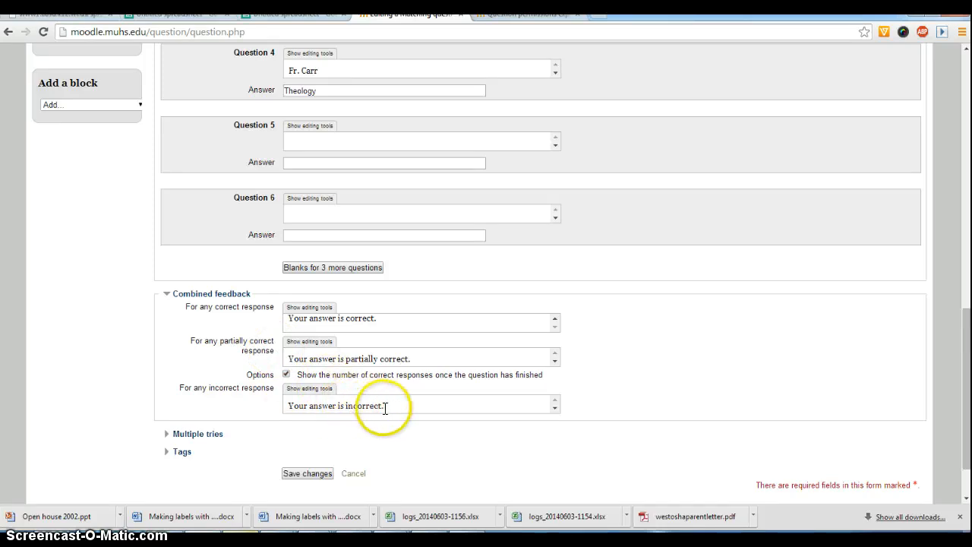
drag(383, 405, 222, 408)
scroll(295, 423, down, 1)
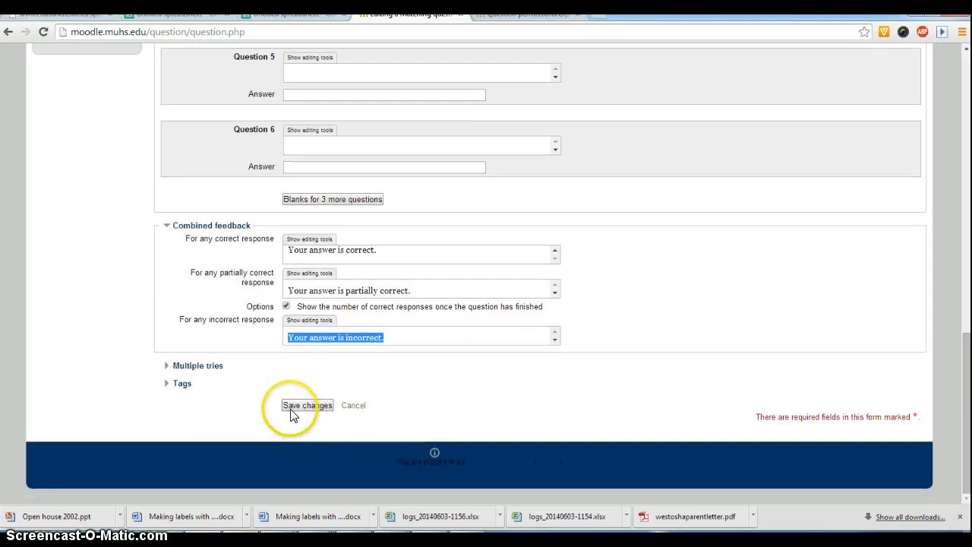
click(305, 407)
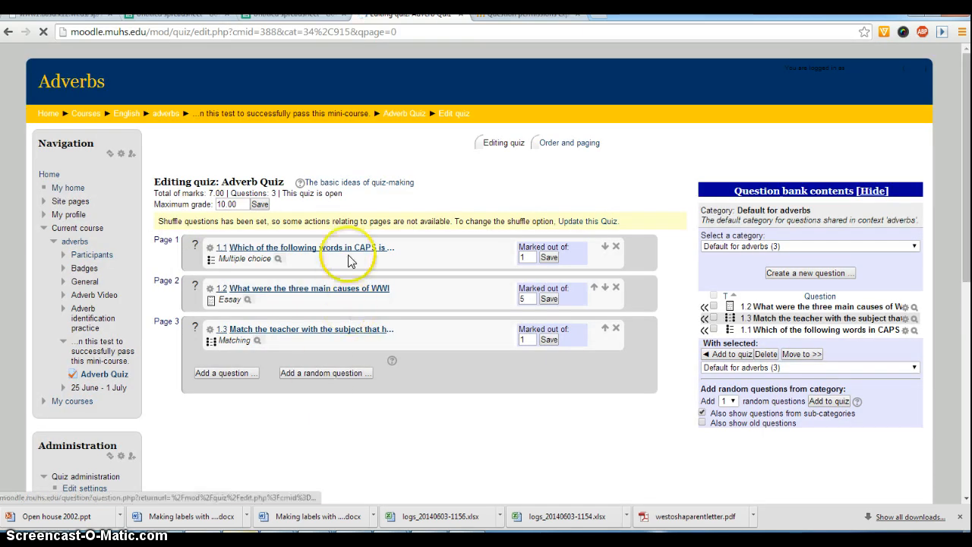
Step: Add a Short answer question to the quiz and look over its case sensitivity and answer settings
click(243, 373)
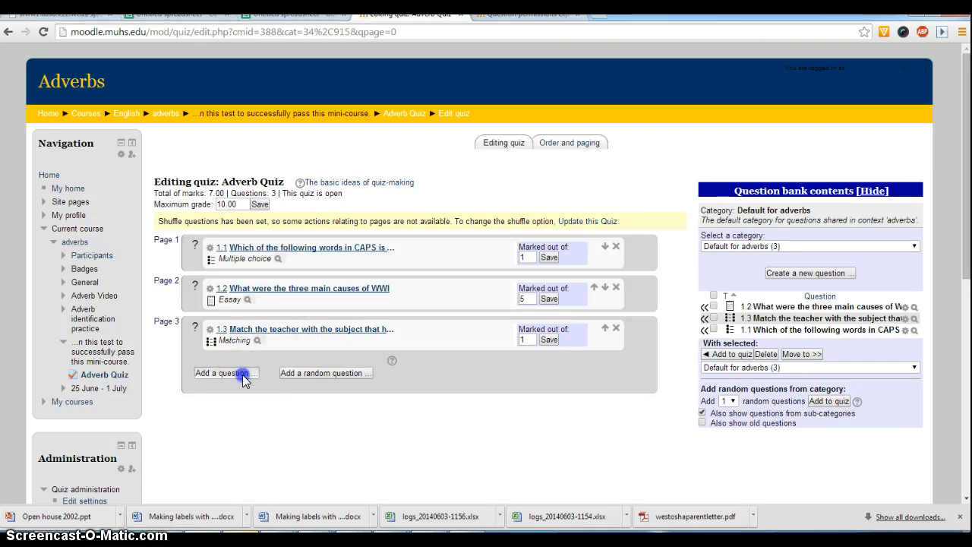
click(399, 320)
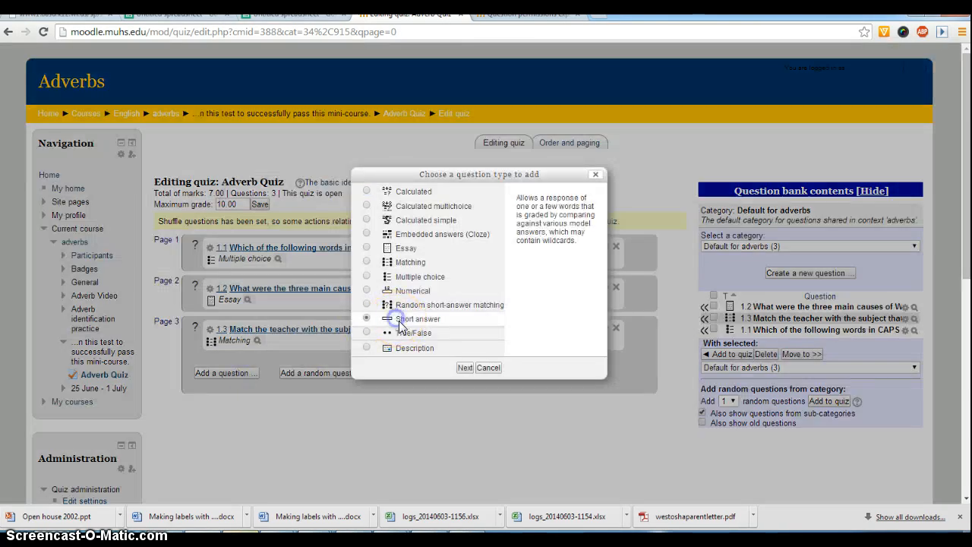
click(465, 368)
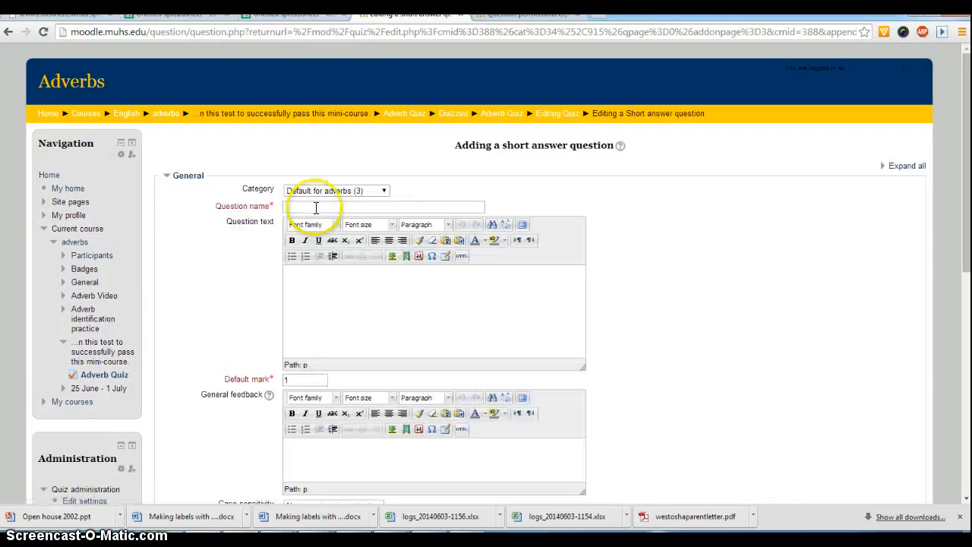
click(315, 207)
click(378, 321)
scroll(382, 328, down, 3)
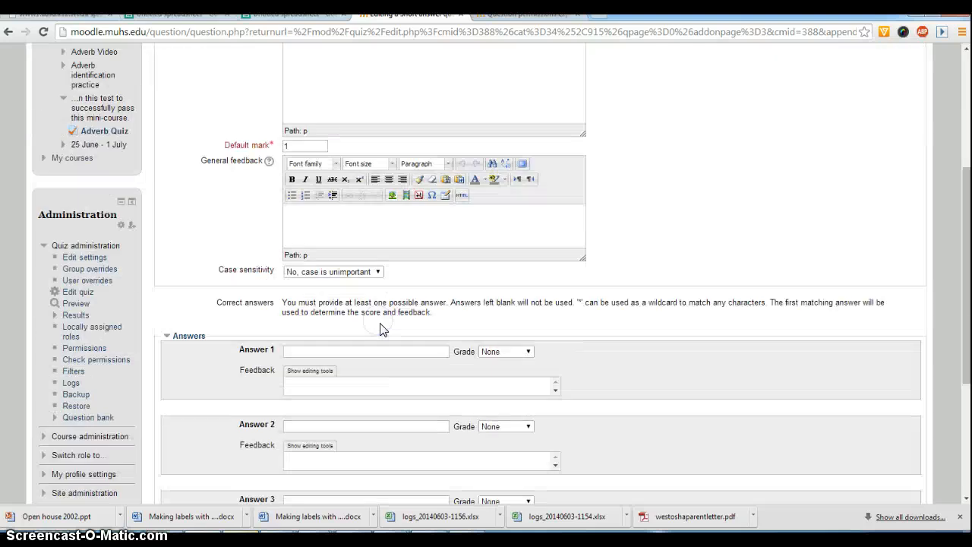
scroll(383, 328, down, 2)
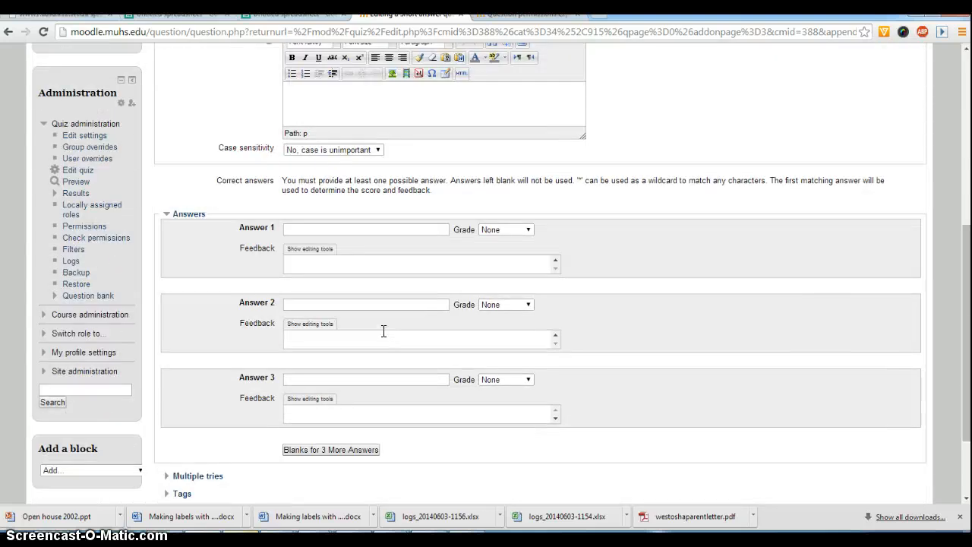
scroll(383, 330, up, 1)
scroll(383, 330, up, 4)
Step: Name the short answer question 1.4 and enter "Who was the leader of Russia during WWII" as its question text
click(376, 303)
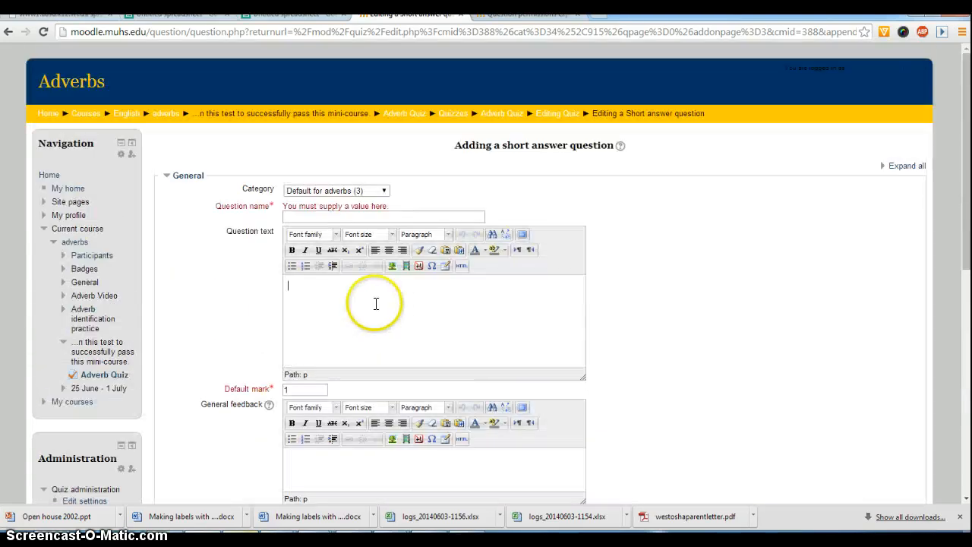
click(336, 218)
text(1)
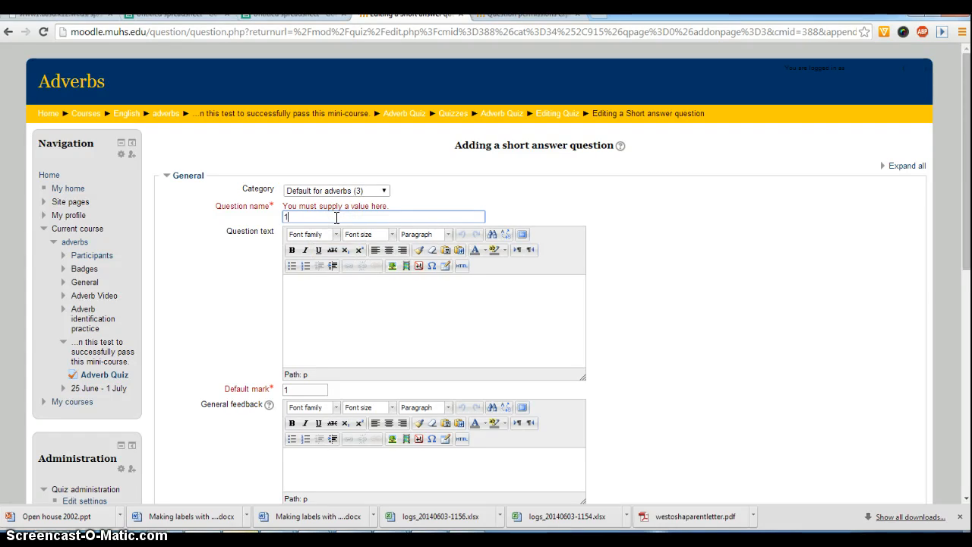
text(.4)
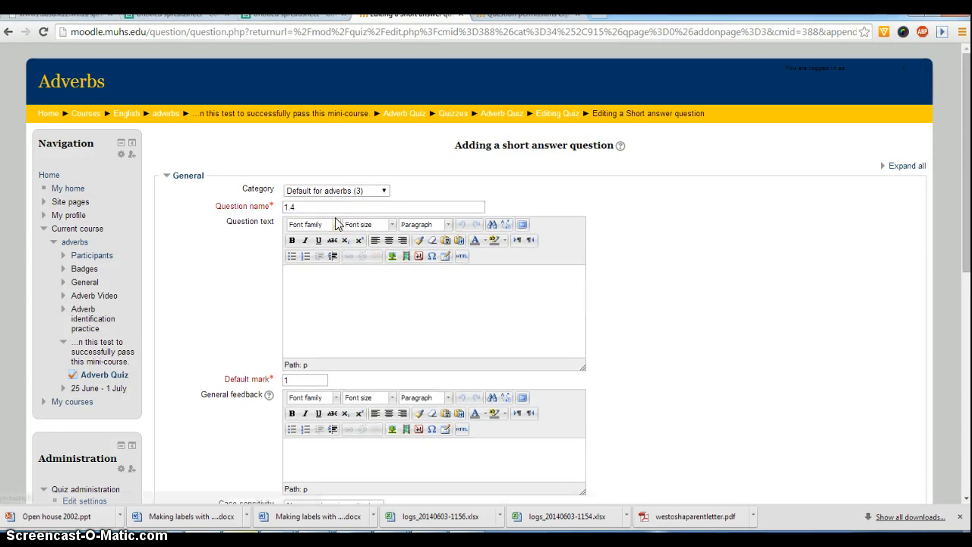
click(272, 190)
click(336, 284)
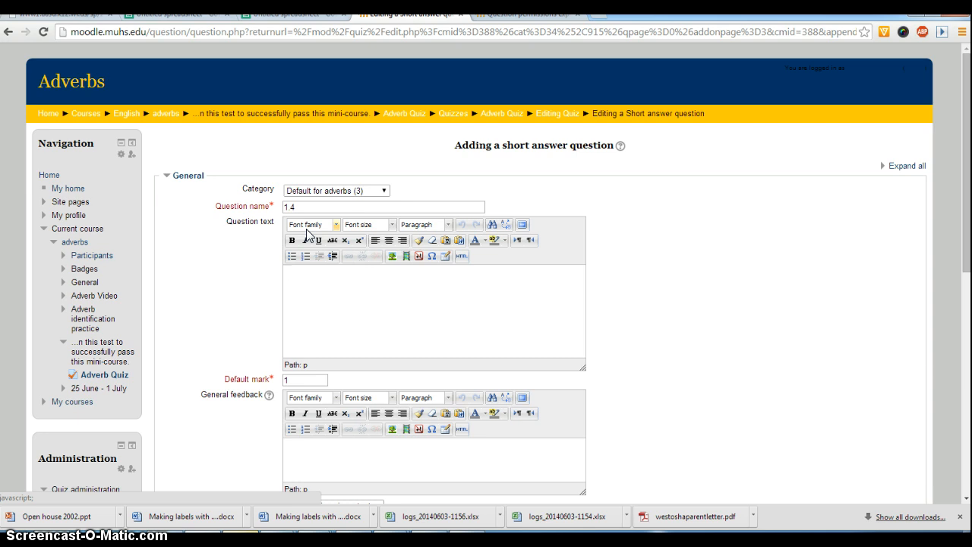
text(Who was the leader of Russ)
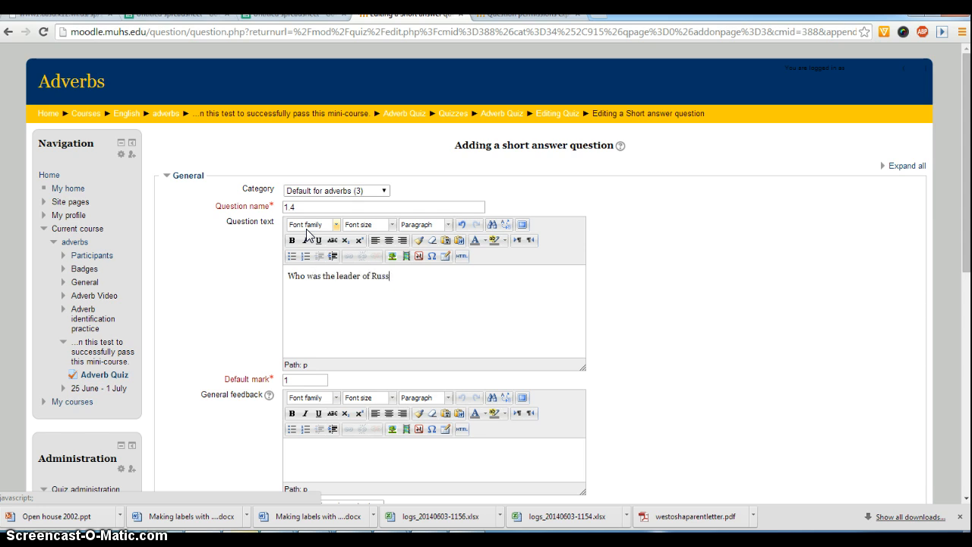
text(ng t)
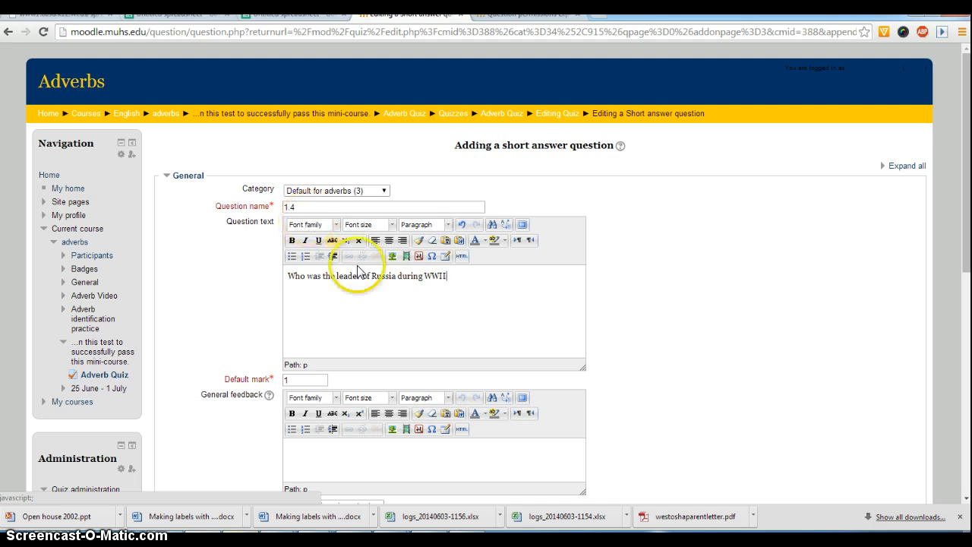
Step: Keep the case sensitivity as unimportant and enter "Stalin" as Answer 1 with a grade of 100%
scroll(415, 282, down, 3)
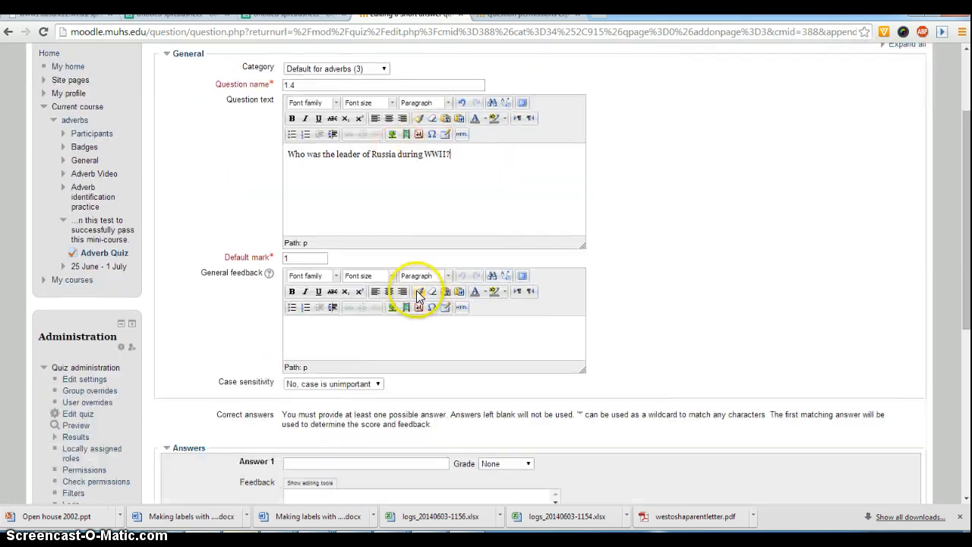
scroll(373, 329, down, 3)
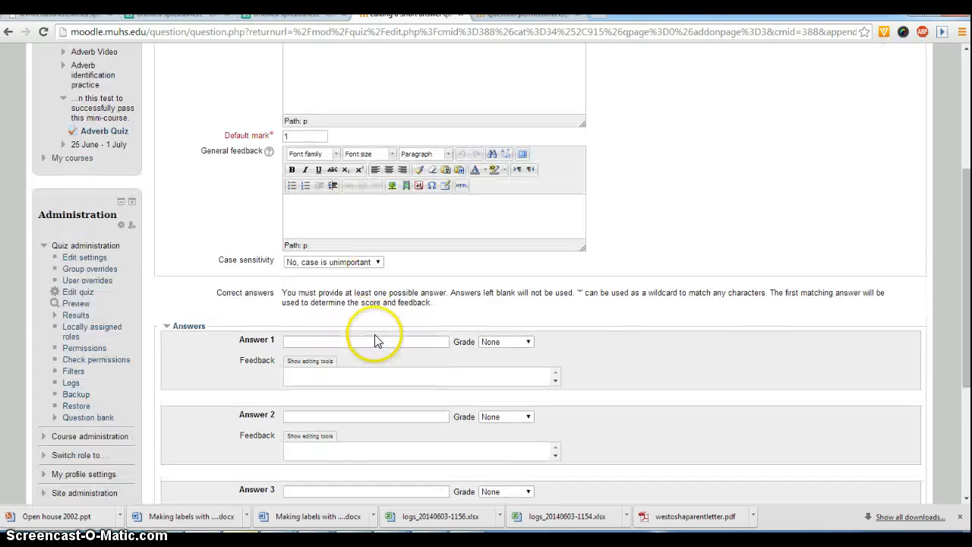
click(373, 262)
click(372, 275)
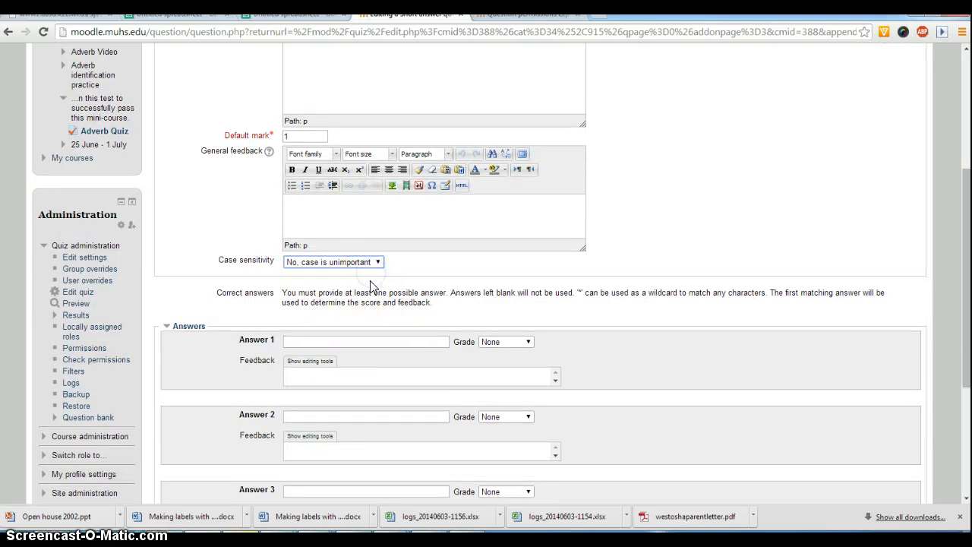
click(368, 304)
click(367, 341)
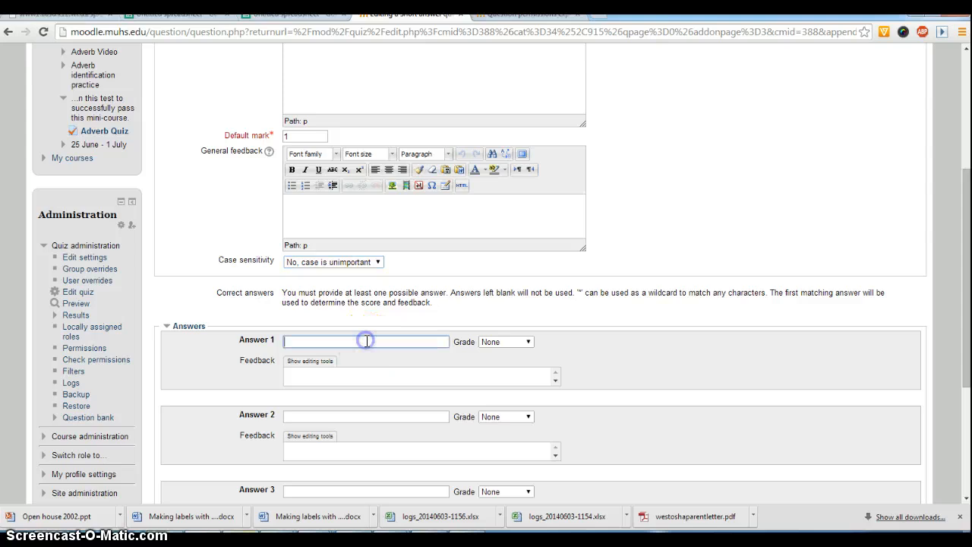
scroll(367, 340, up, 2)
click(345, 350)
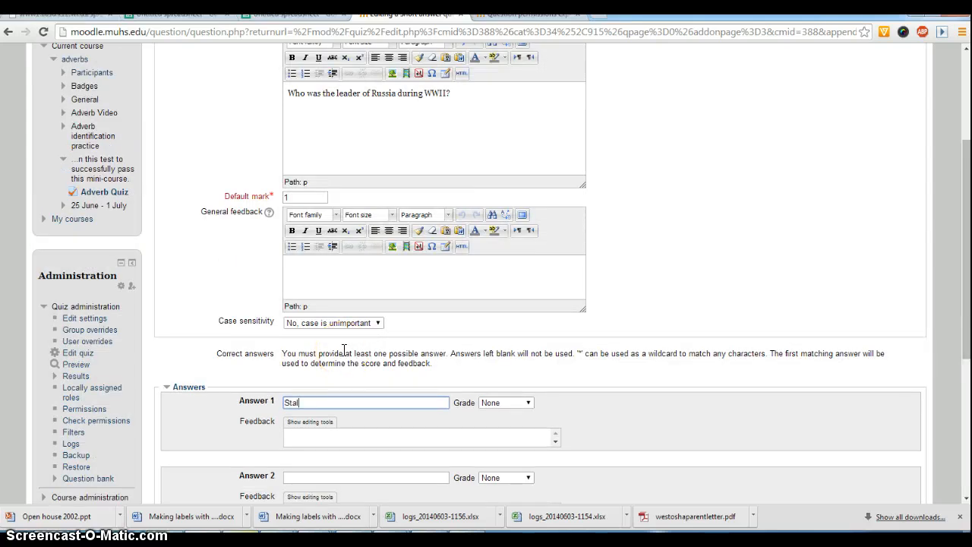
click(501, 403)
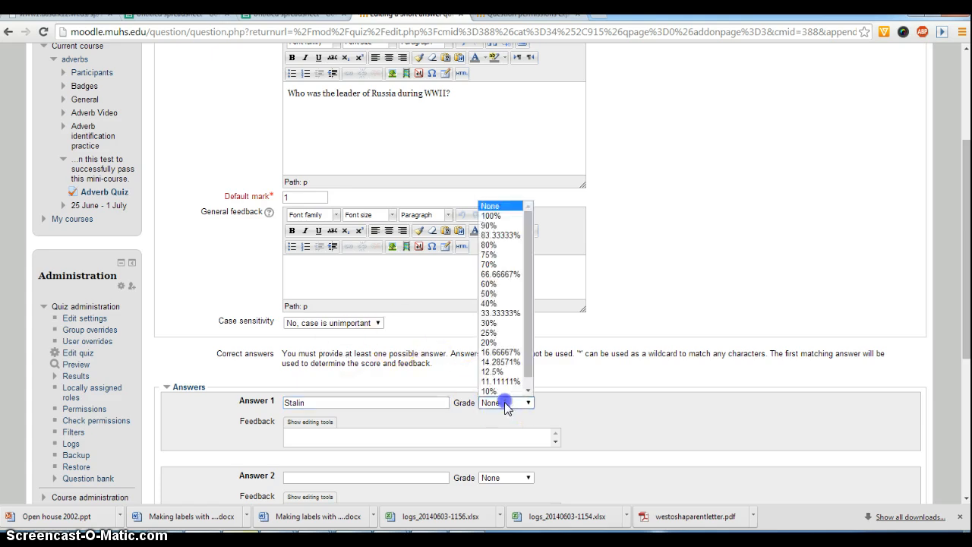
click(501, 216)
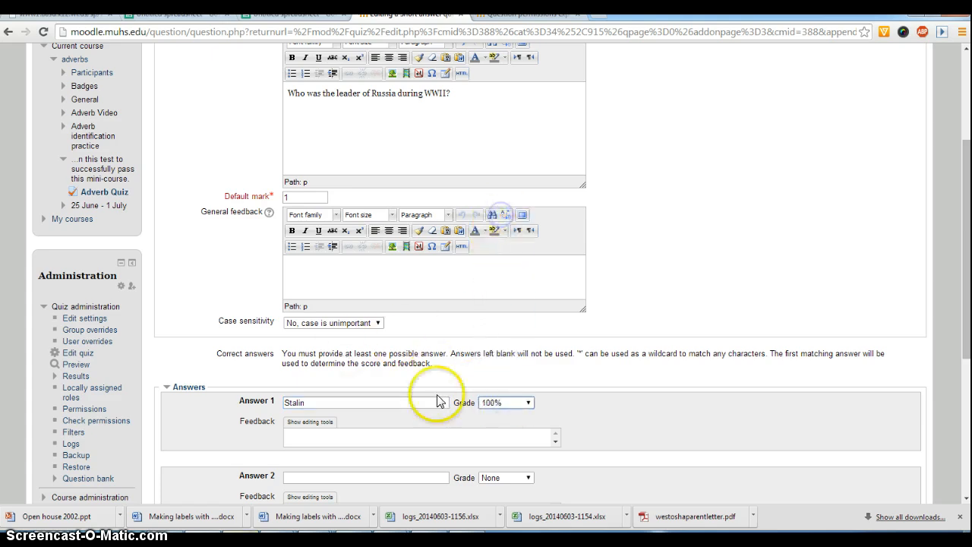
Step: Enter "Lennin" as Answer 2 with a partial grade of 30%
scroll(434, 404, down, 3)
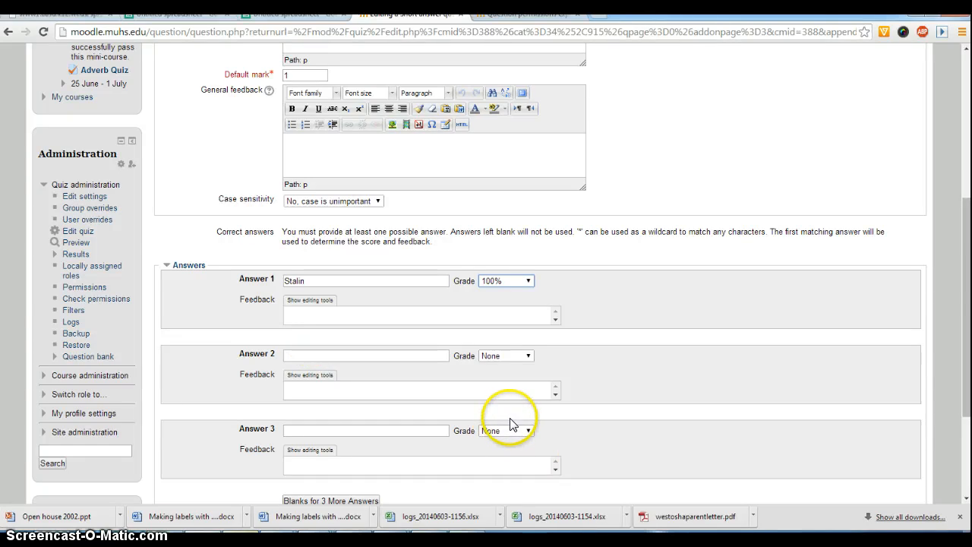
click(416, 356)
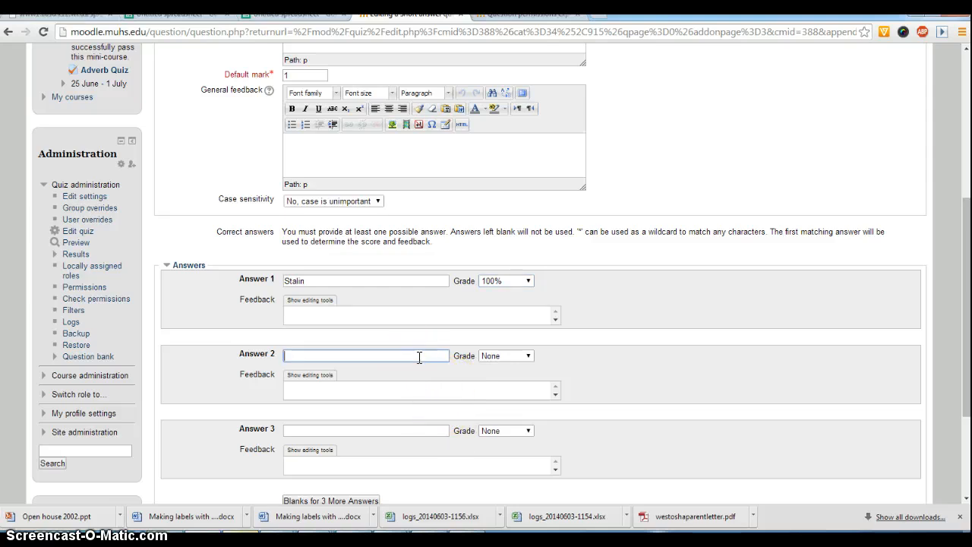
scroll(419, 365, up, 2)
scroll(428, 375, down, 2)
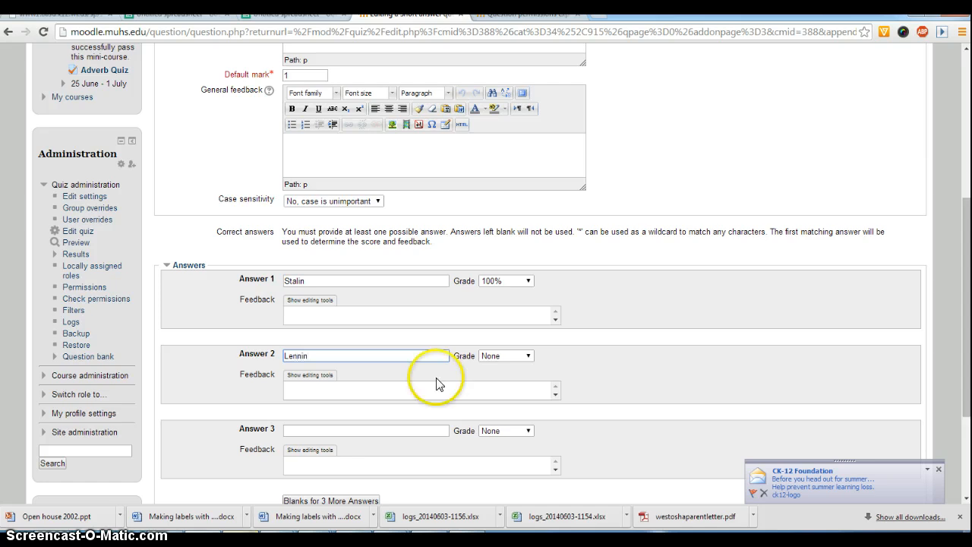
click(496, 362)
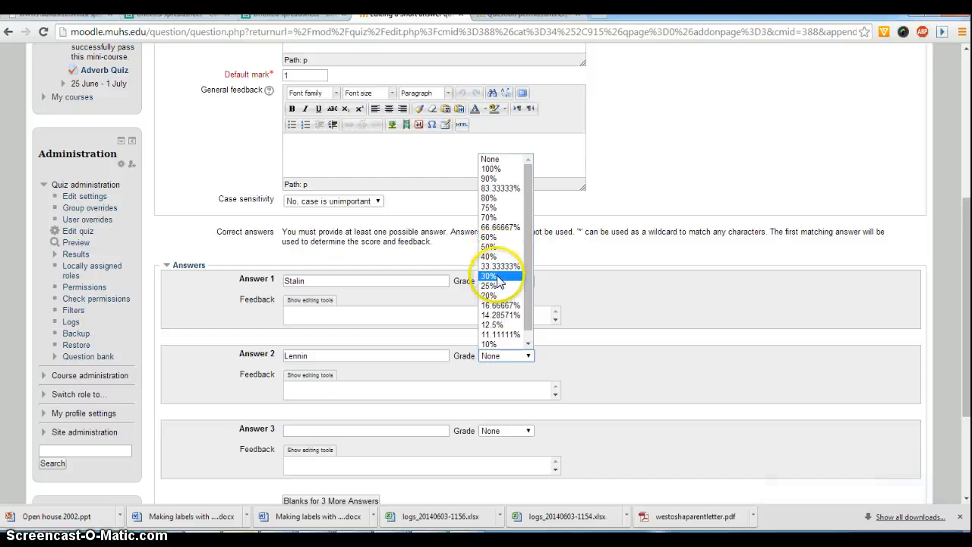
click(490, 274)
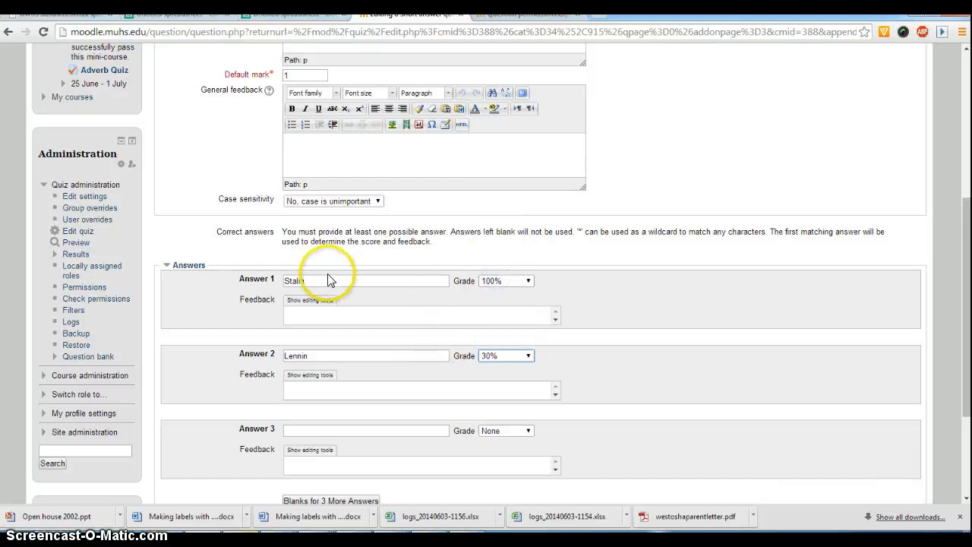
Step: Clear the text of Answer 2 and set its grade back to None
drag(317, 355, 220, 366)
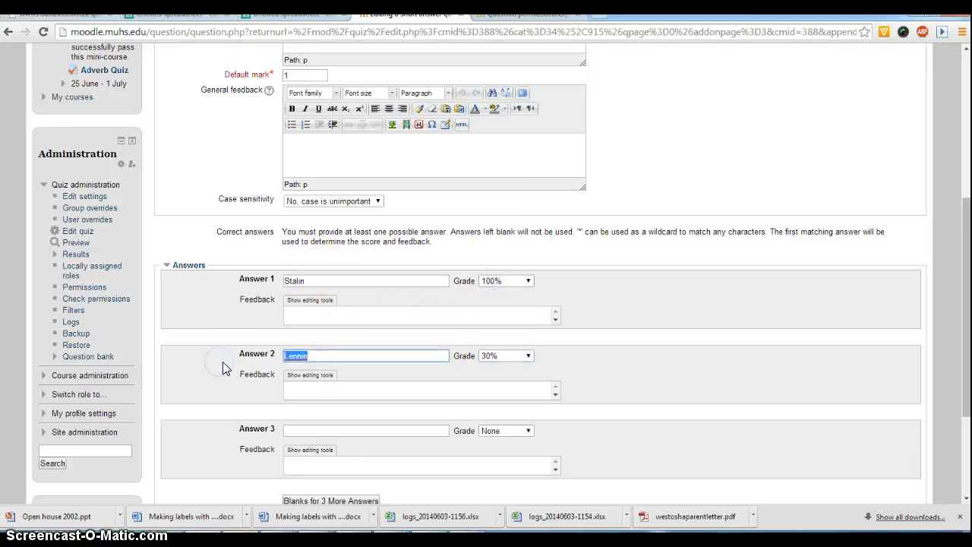
key(BackSpace)
click(494, 356)
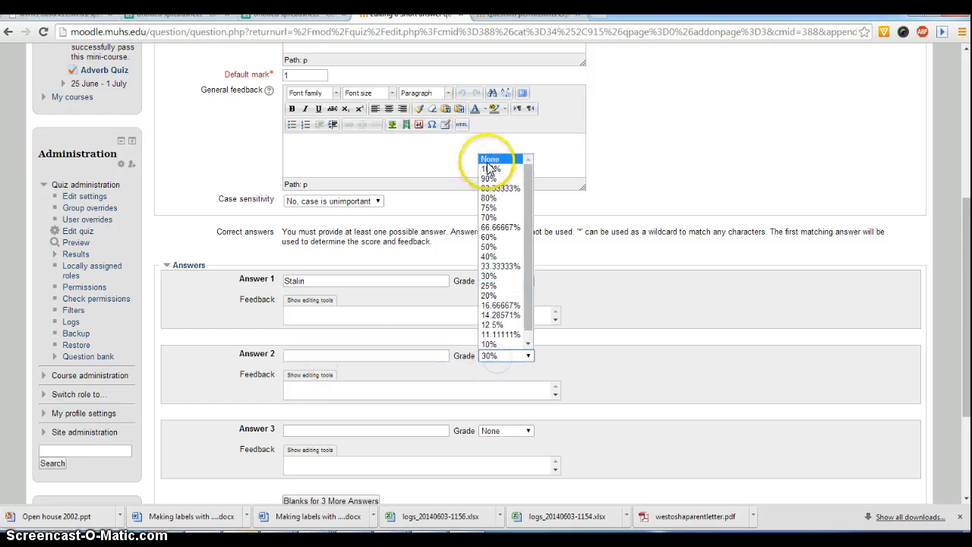
click(490, 169)
click(507, 353)
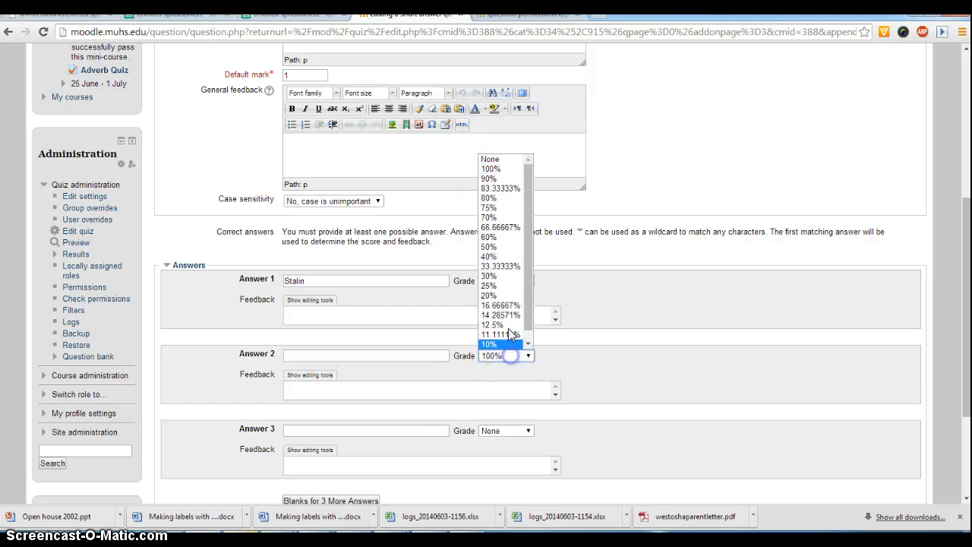
click(501, 160)
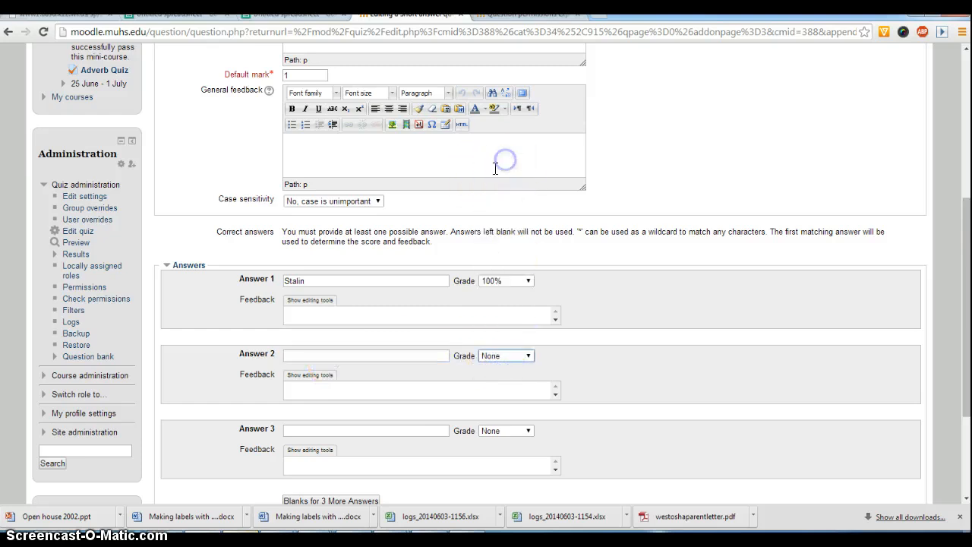
Step: Add the wildcard character in front of Answer 1 so that it reads "*Stalin"
click(285, 281)
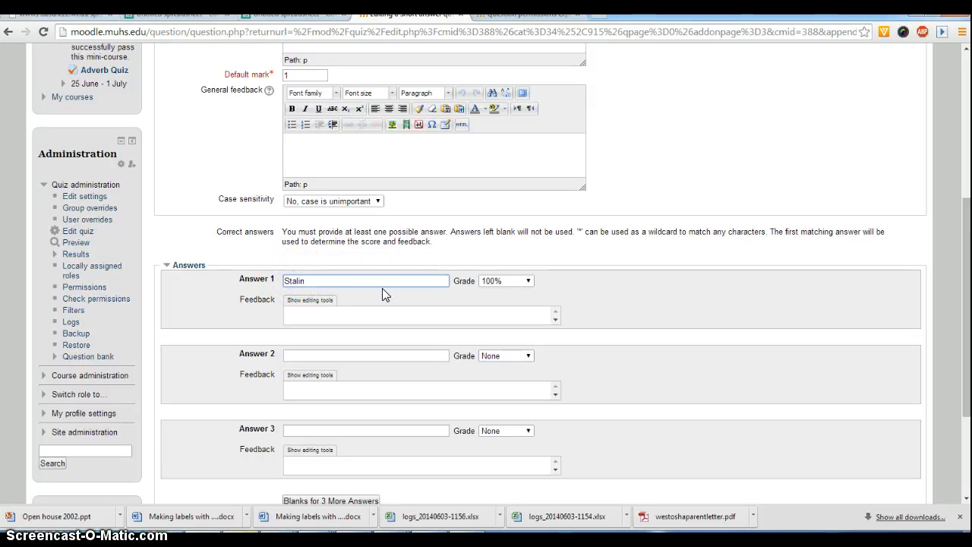
text(*)
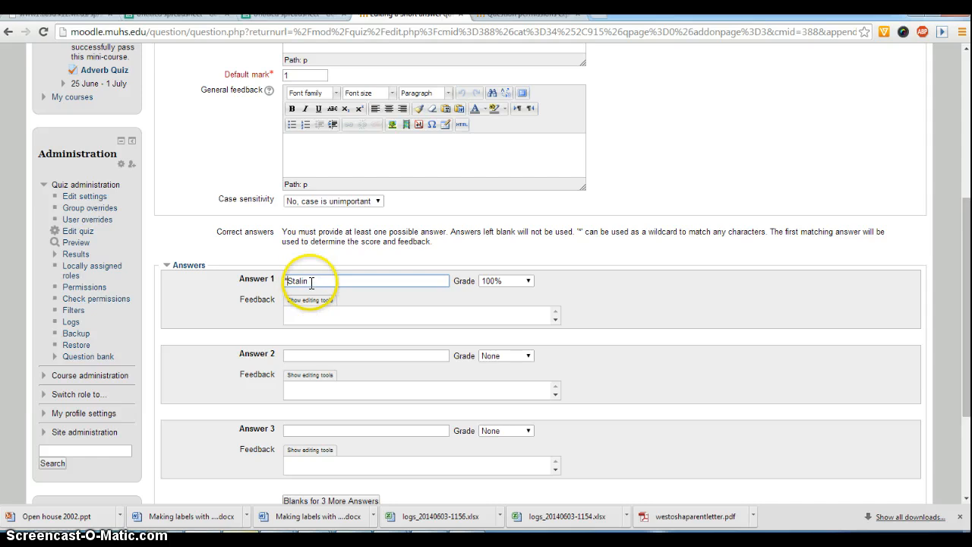
scroll(312, 282, down, 1)
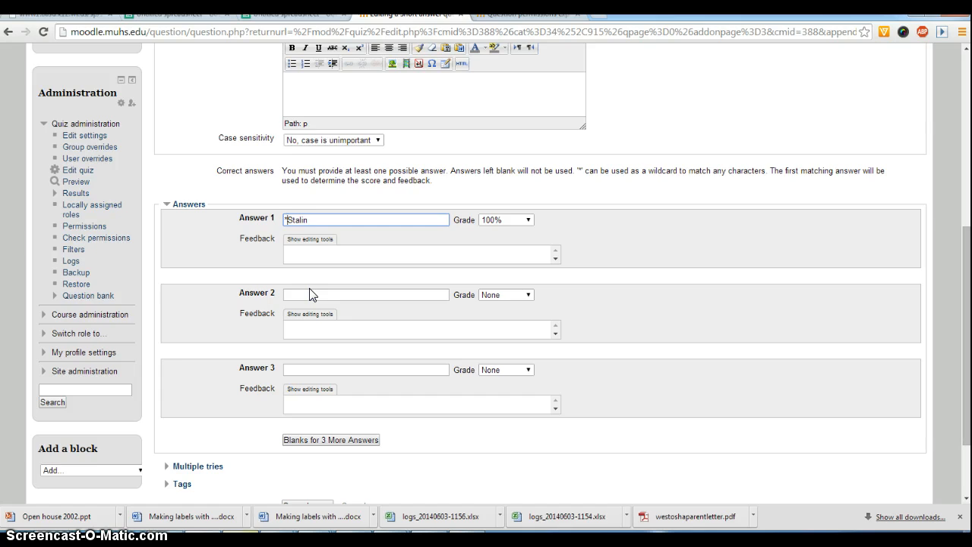
double_click(298, 219)
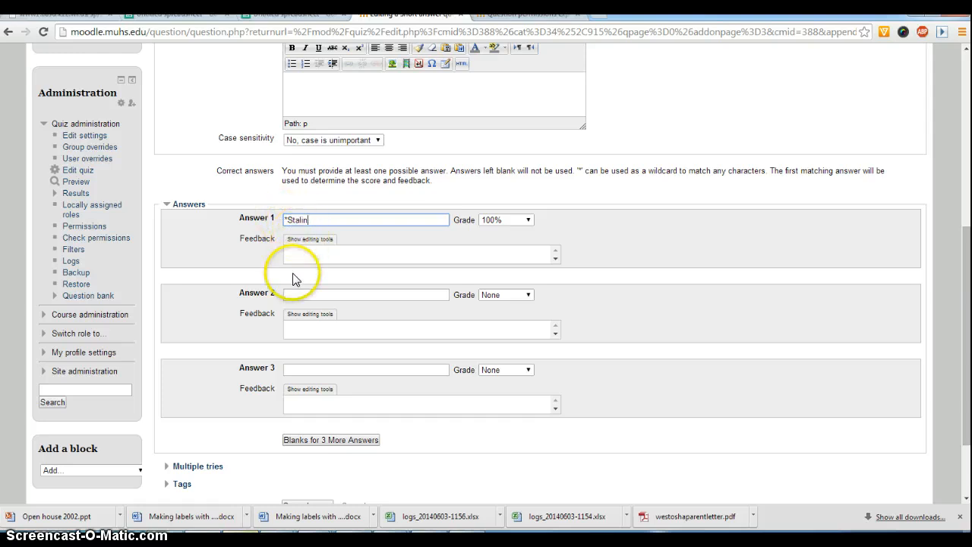
Step: Review the short answer question's text, case sensitivity, correct answer instructions and answer entries
scroll(486, 273, down, 3)
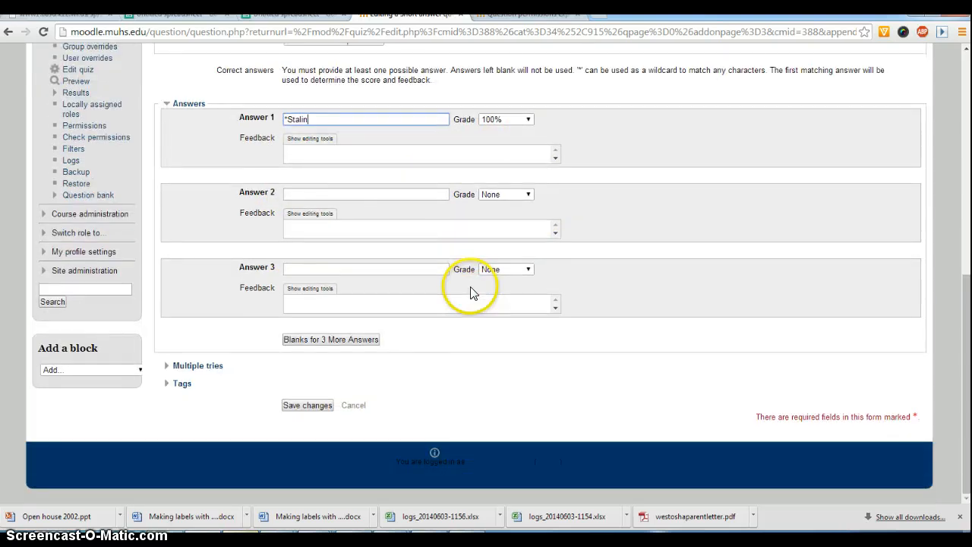
scroll(470, 293, up, 5)
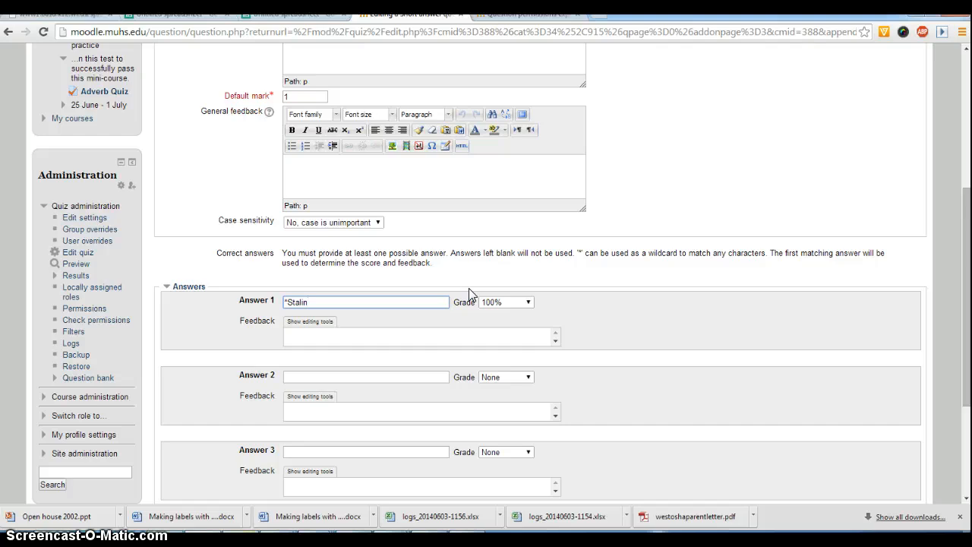
scroll(451, 296, up, 3)
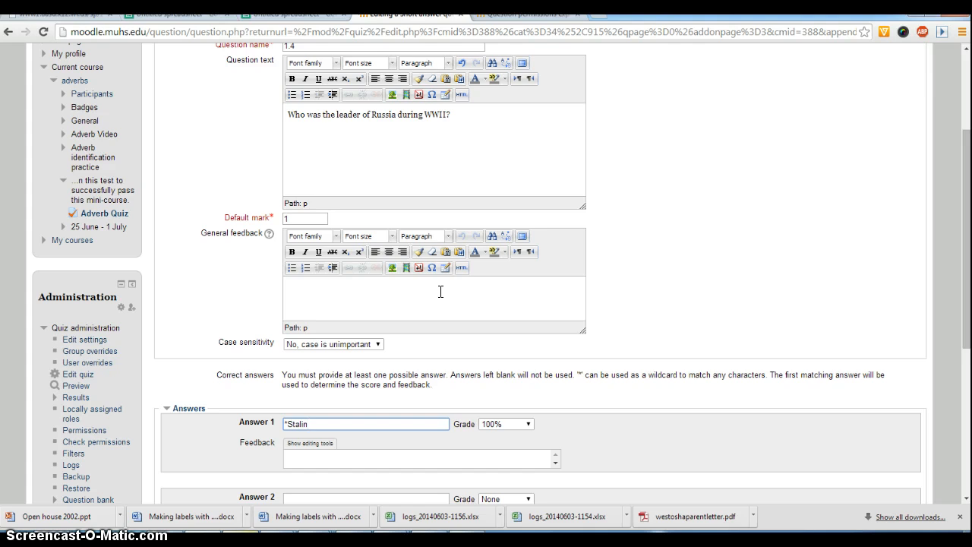
scroll(448, 205, down, 3)
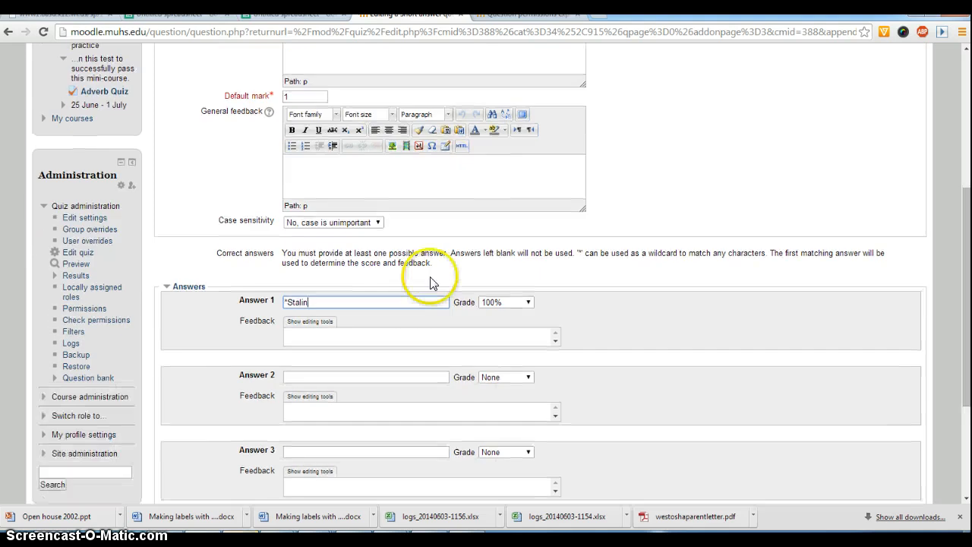
click(343, 299)
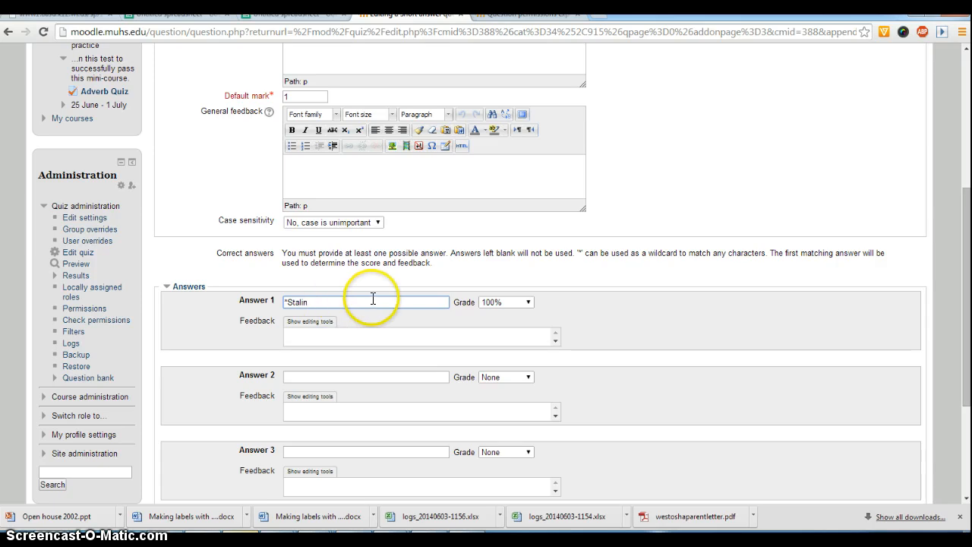
scroll(372, 306, down, 1)
scroll(373, 306, up, 1)
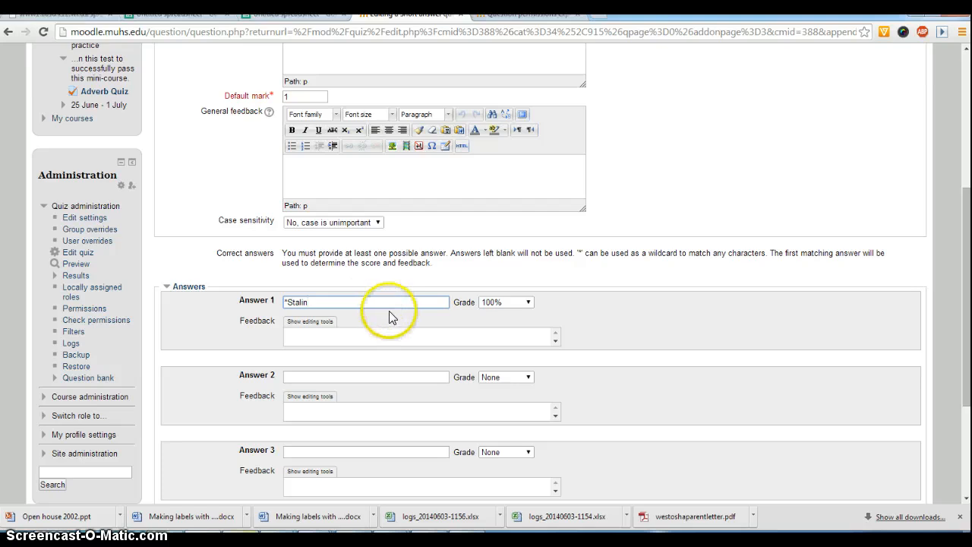
scroll(390, 317, up, 3)
scroll(329, 354, down, 1)
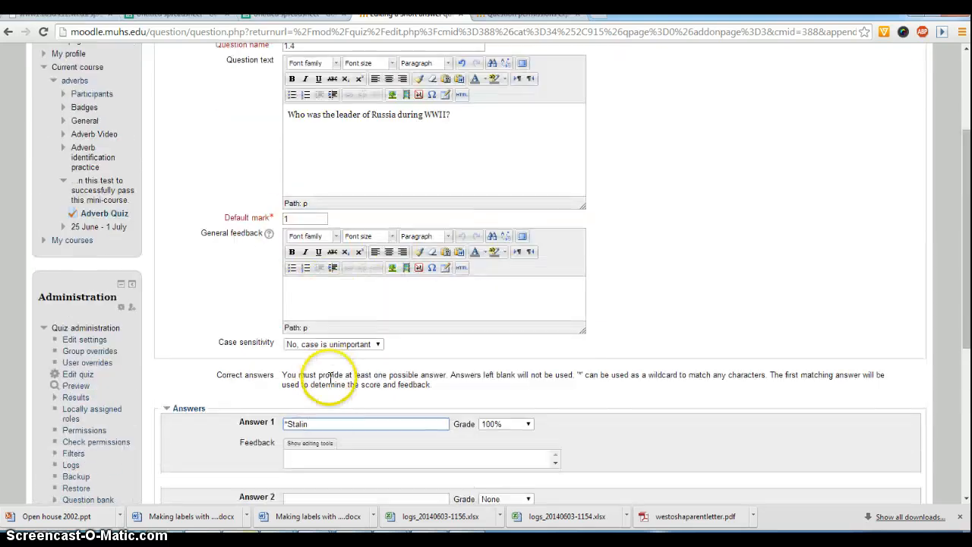
Step: Save the short answer question to the quiz
scroll(311, 433, down, 1)
scroll(315, 427, down, 2)
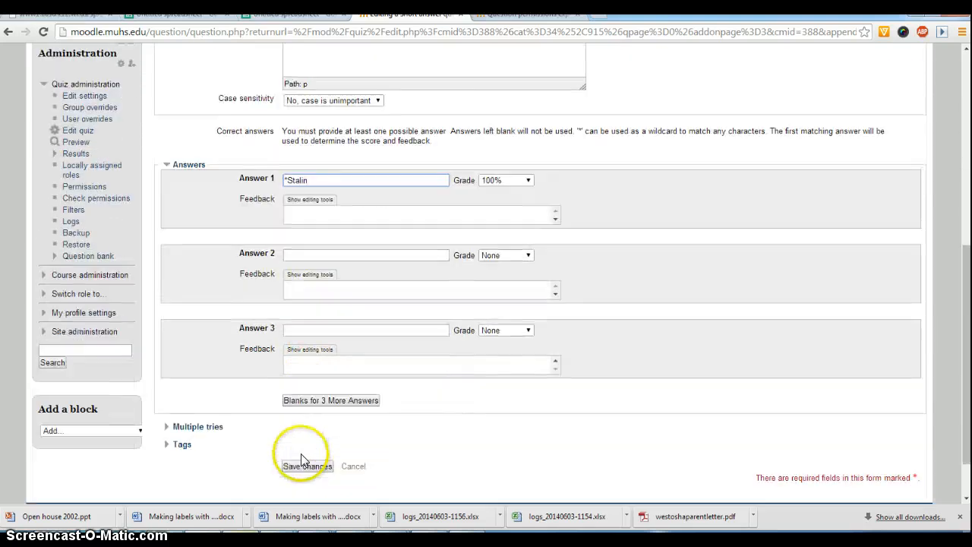
scroll(315, 440, down, 1)
click(302, 468)
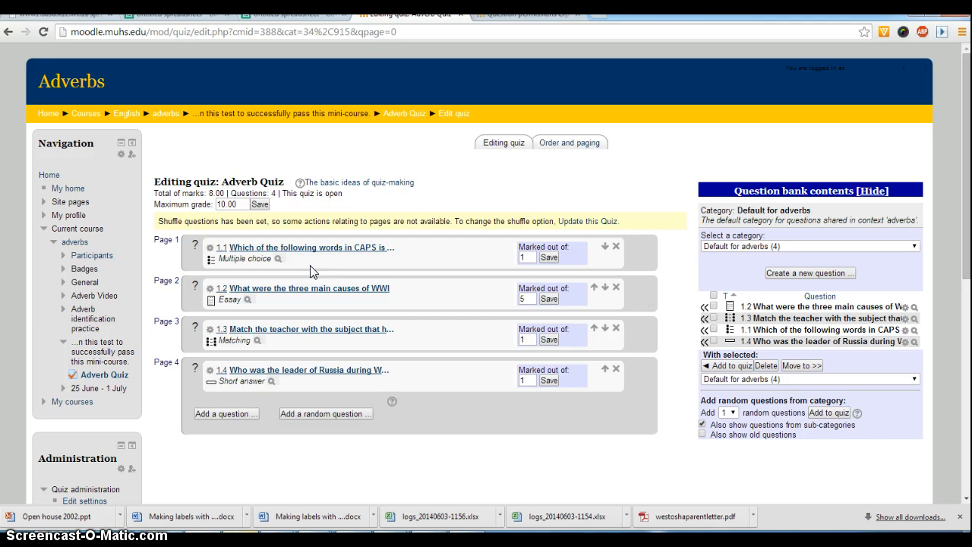
Step: Look over the quiz's question list and start a preview of the Adverb Quiz
scroll(340, 318, down, 1)
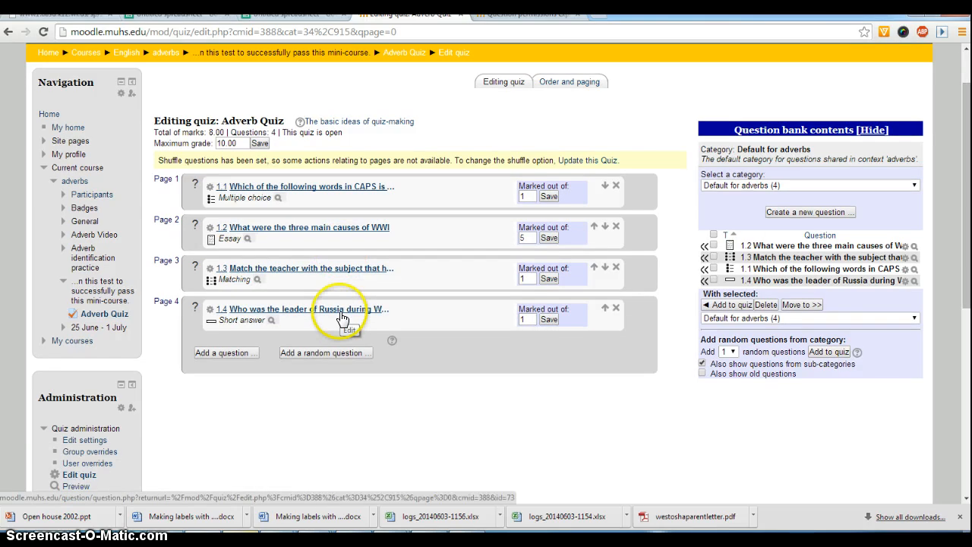
scroll(338, 316, down, 1)
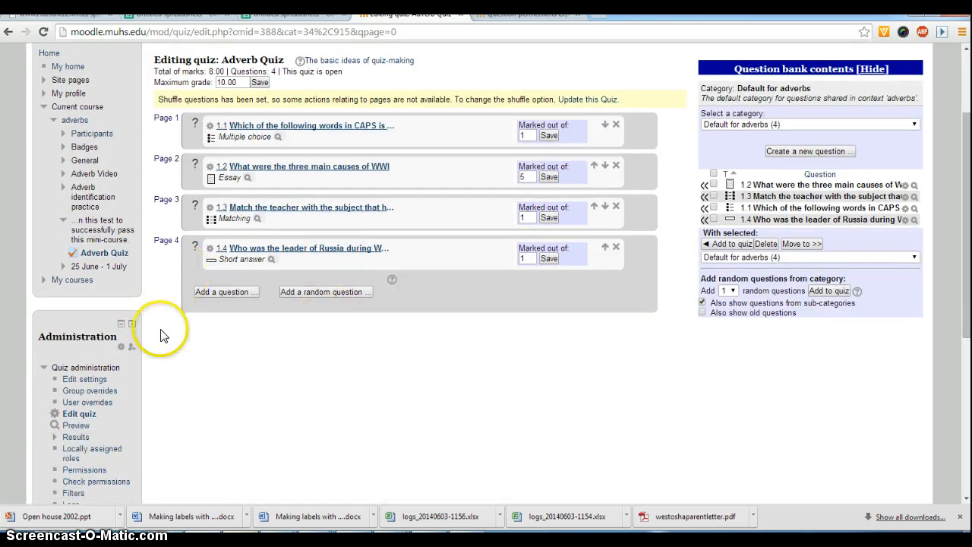
click(82, 428)
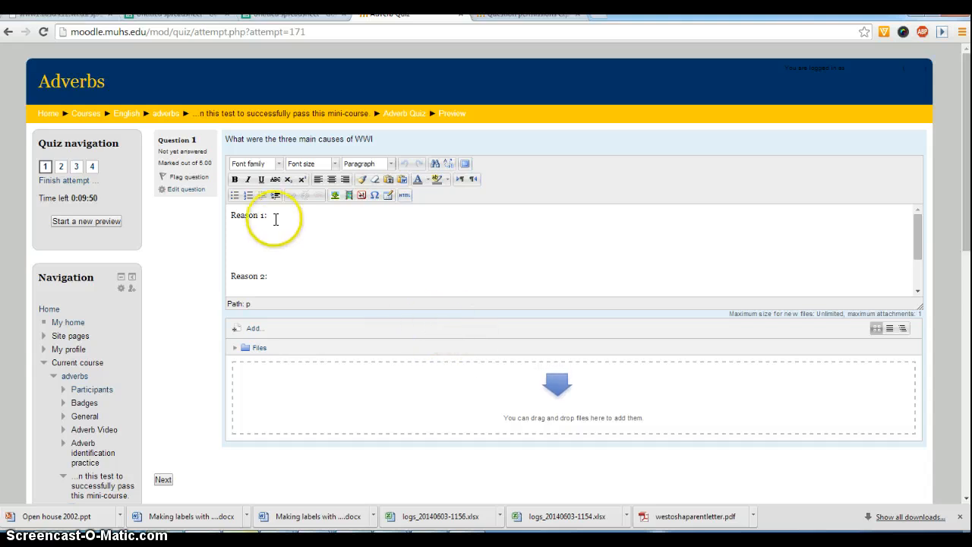
Step: Check the Reason 1 to 3 template in the previewed essay question and enter "Grumpy people." under Reason 2
double_click(253, 215)
click(253, 215)
triple_click(250, 277)
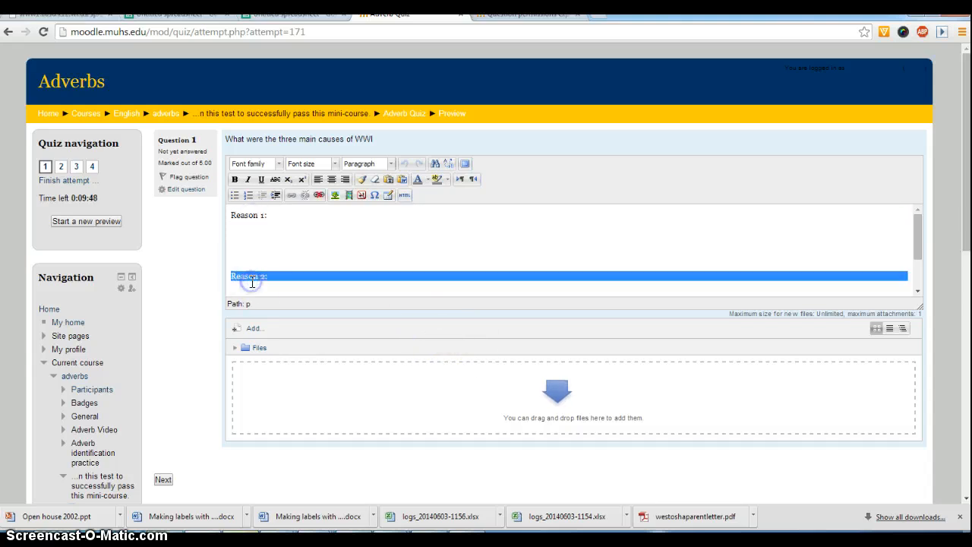
scroll(251, 281, down, 3)
triple_click(260, 220)
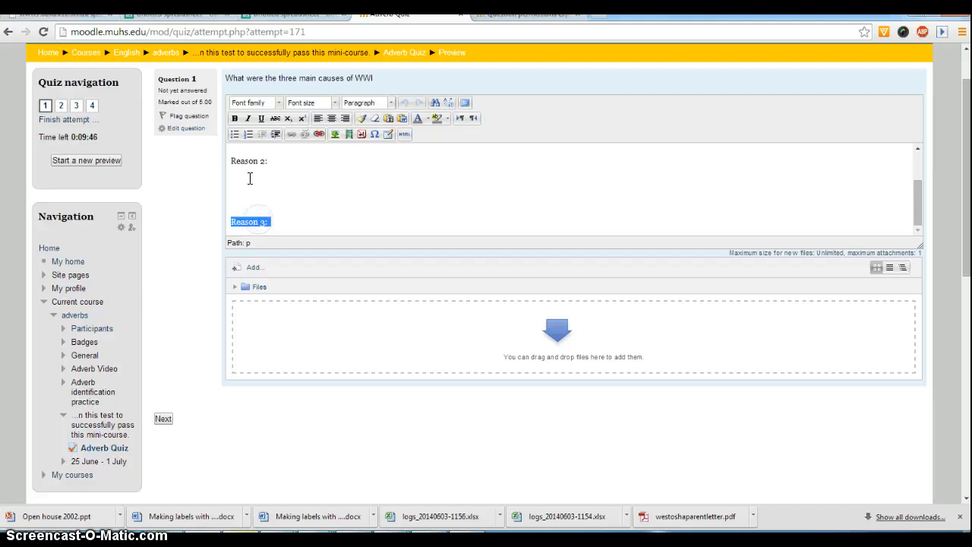
click(249, 179)
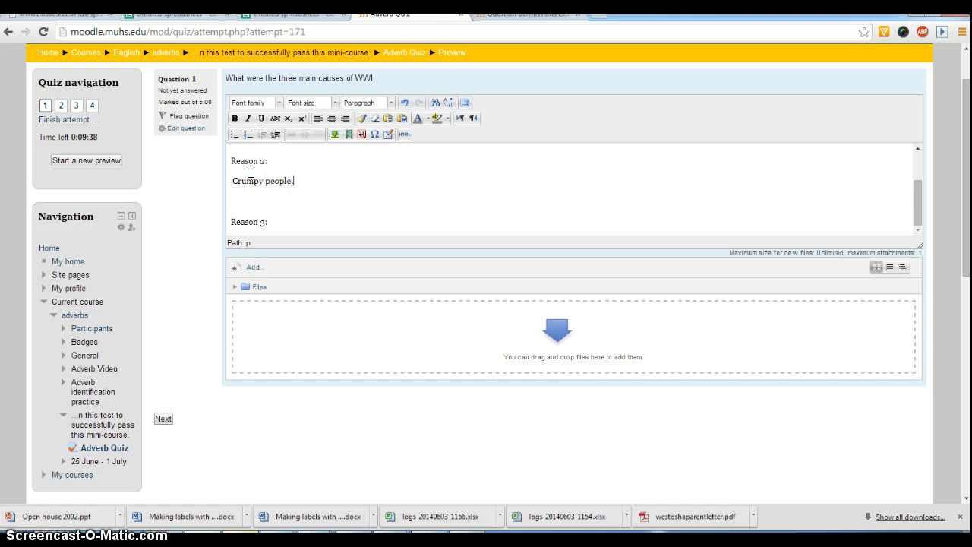
Step: Answer the teacher matching question with History, Math, Theology and Theology in row order, and check the answer
click(161, 418)
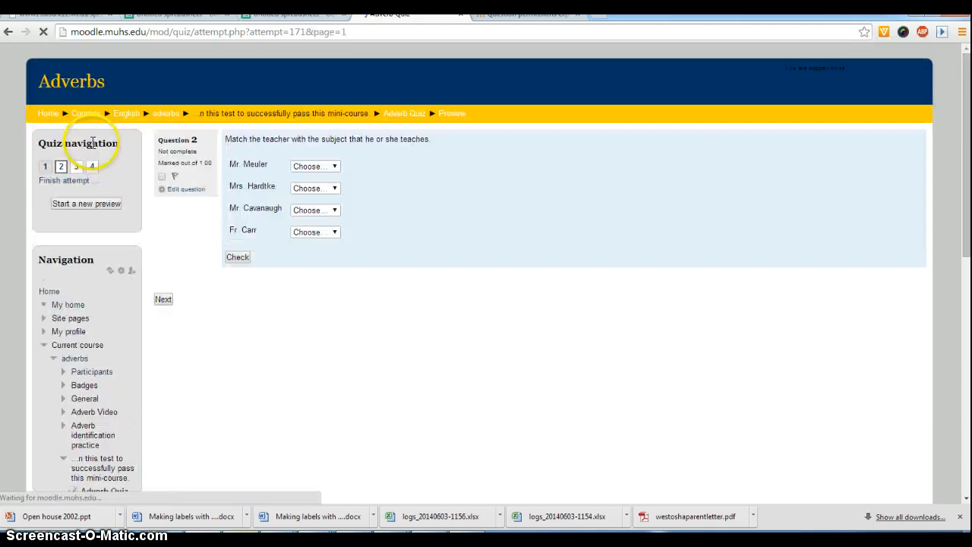
click(337, 167)
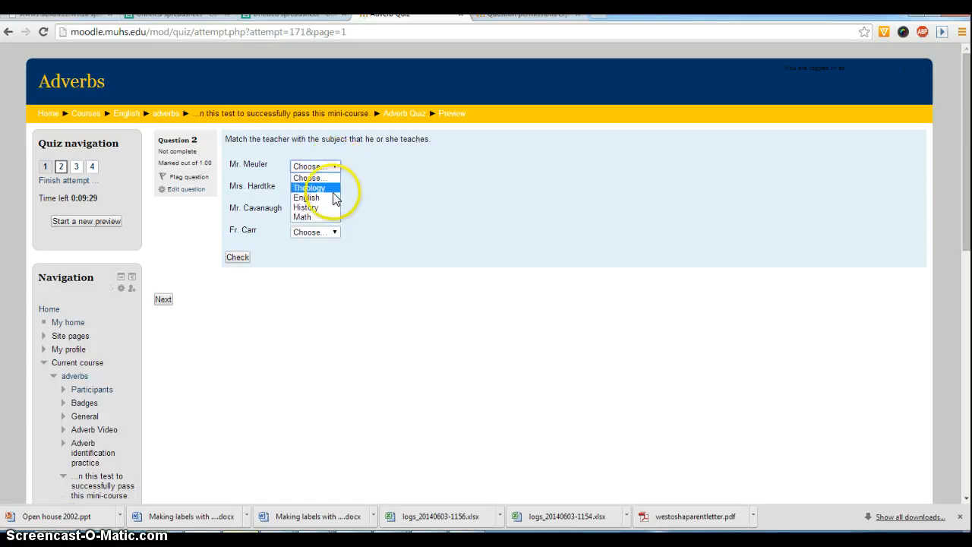
click(332, 211)
click(332, 189)
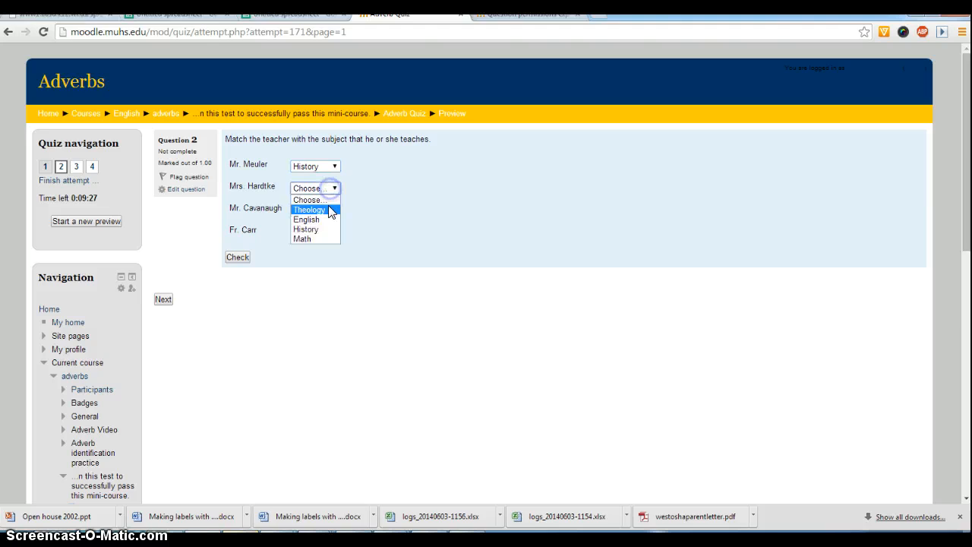
click(331, 239)
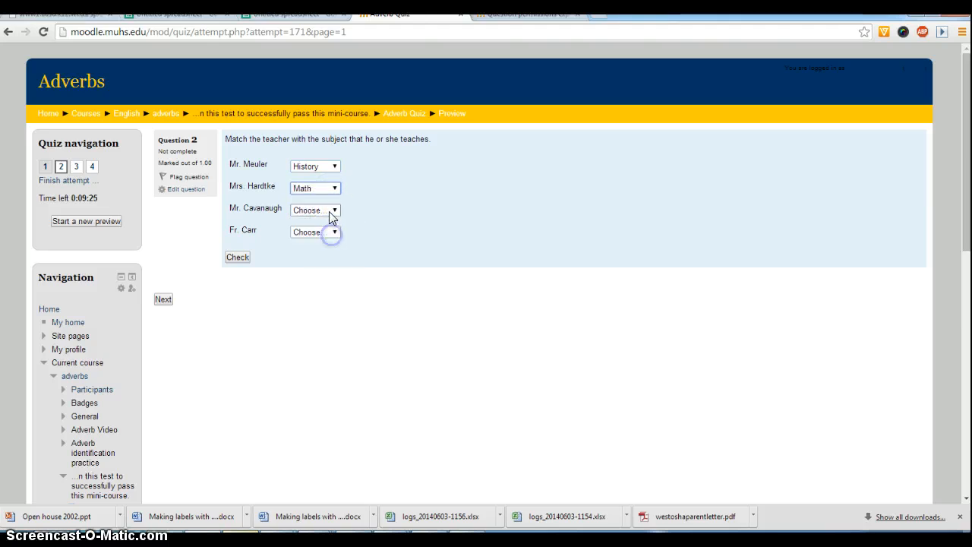
click(331, 210)
click(332, 231)
click(332, 233)
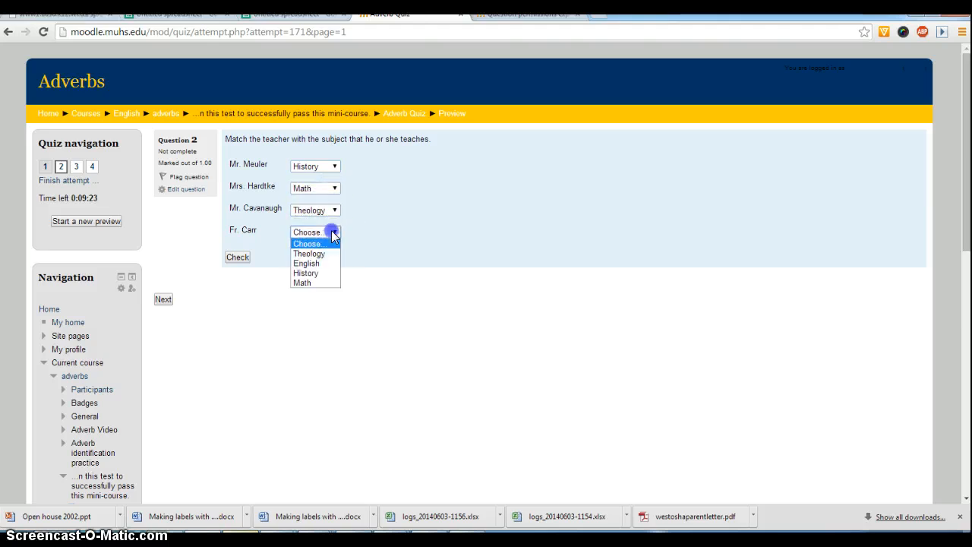
click(332, 254)
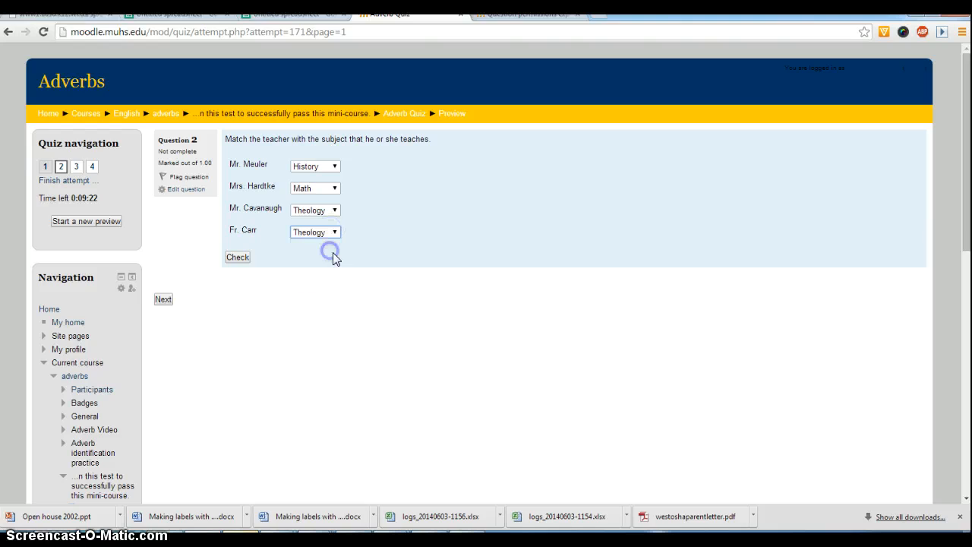
click(238, 257)
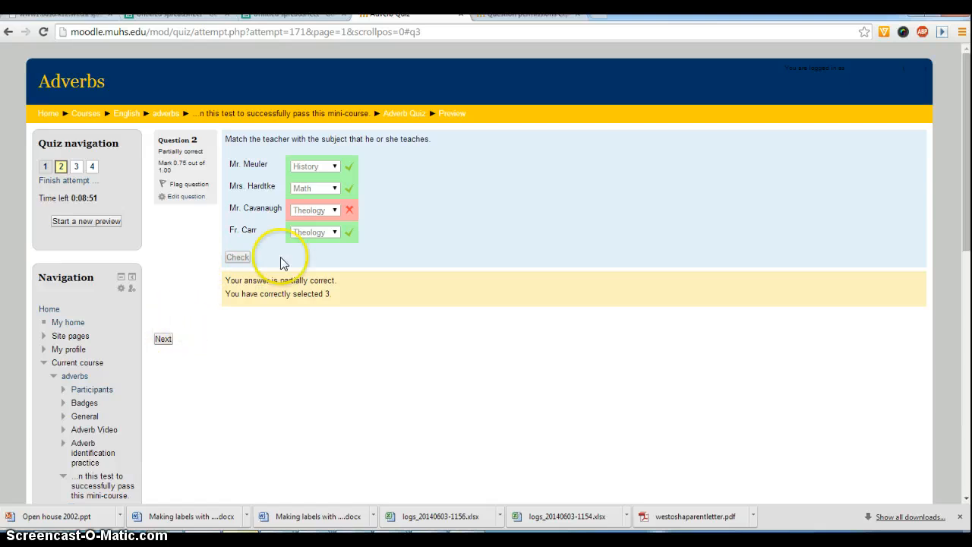
Step: Answer question 3 about Russia's WWII leader with "Joey Stalin" and check the answer
click(163, 339)
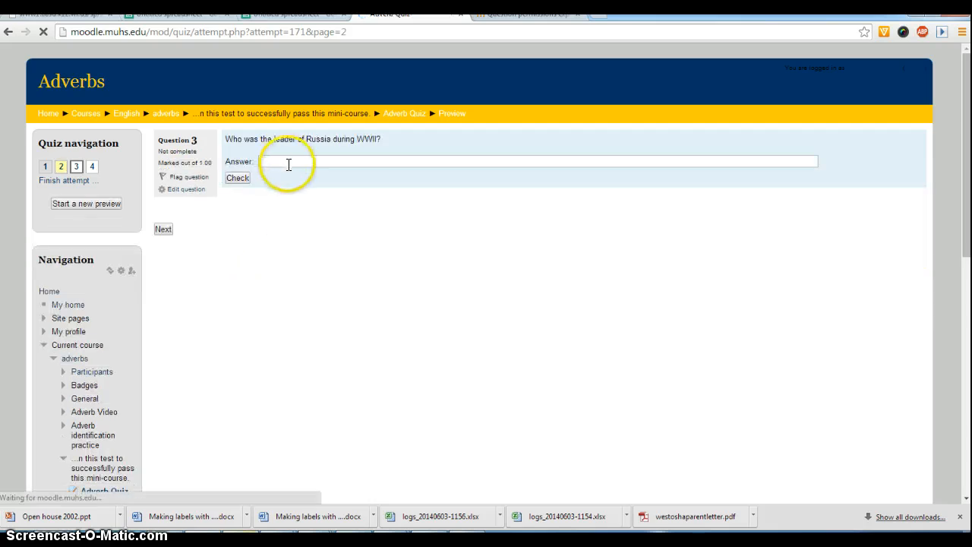
click(288, 162)
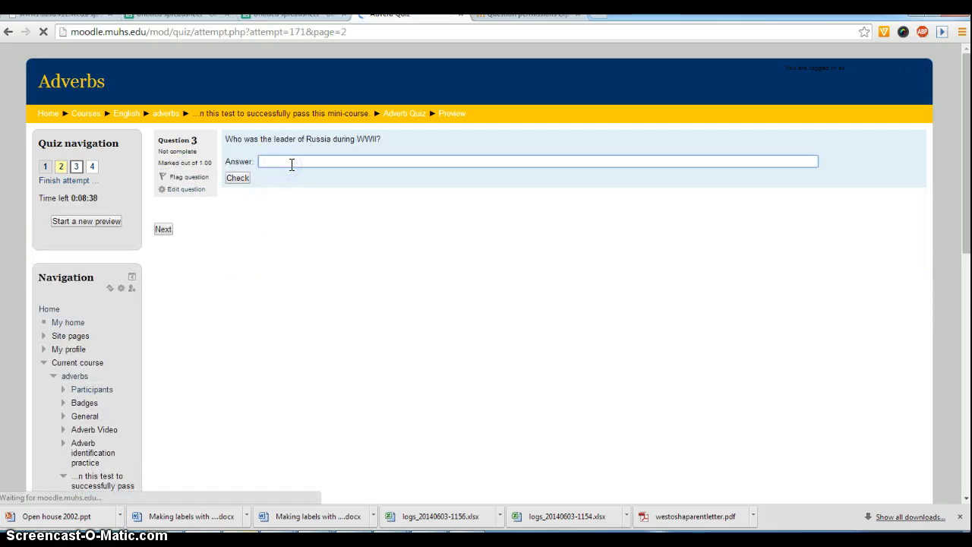
text(Stalin)
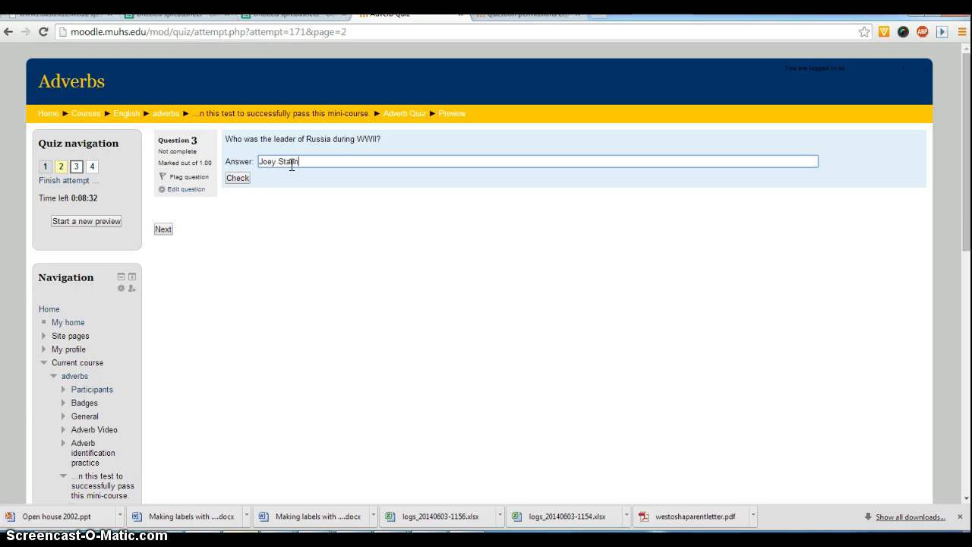
click(237, 178)
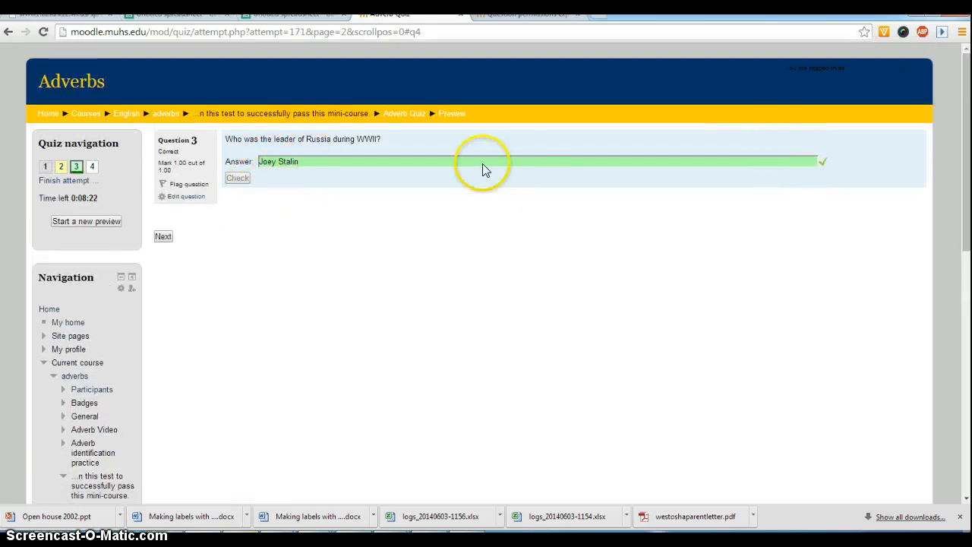
Step: Choose "quickly" as the adverb in question 4 and check the answer
click(164, 237)
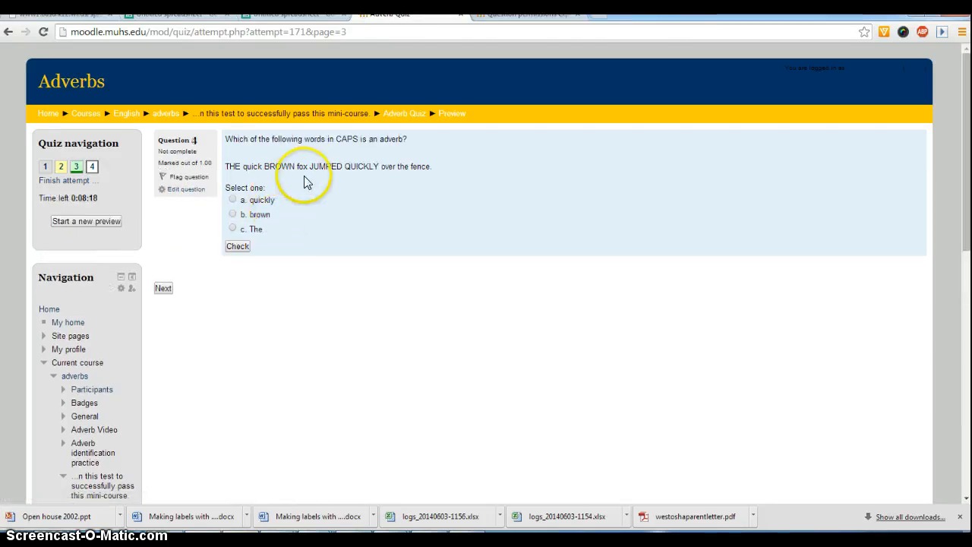
click(233, 202)
click(244, 248)
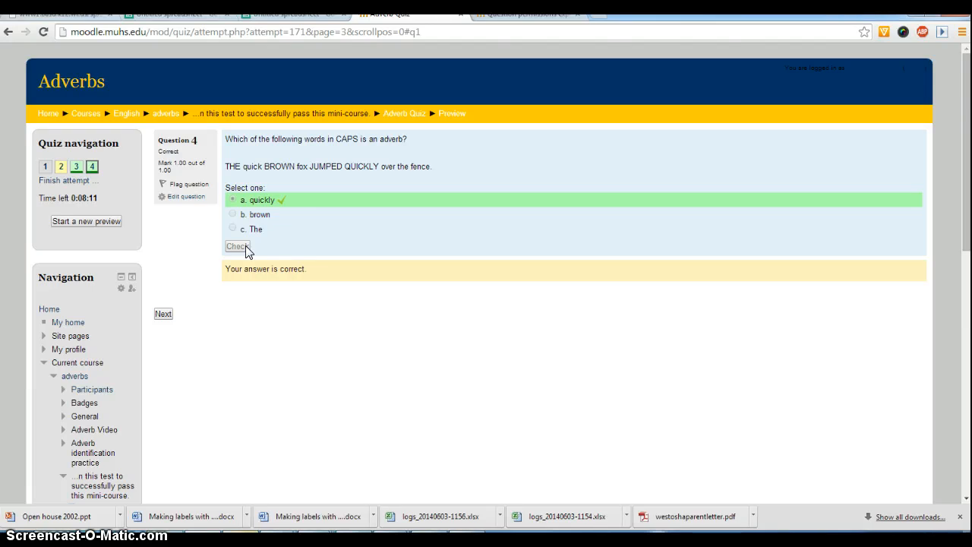
Step: Finish the quiz preview and submit all answers, confirming the submission
click(166, 316)
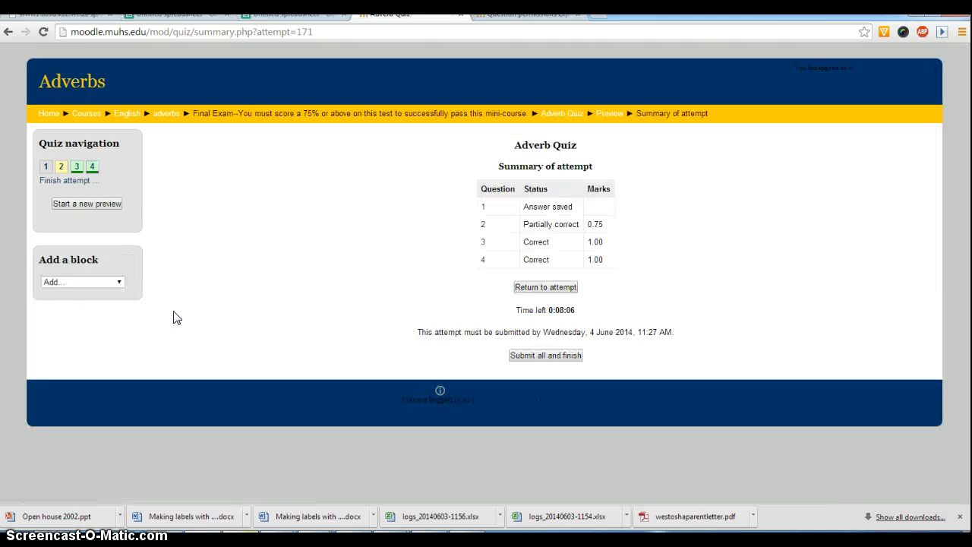
click(539, 359)
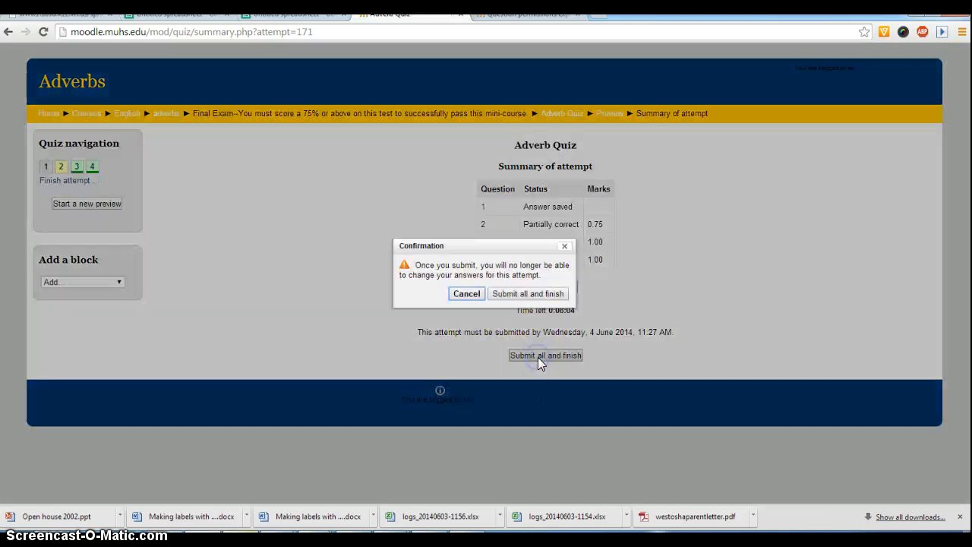
click(517, 294)
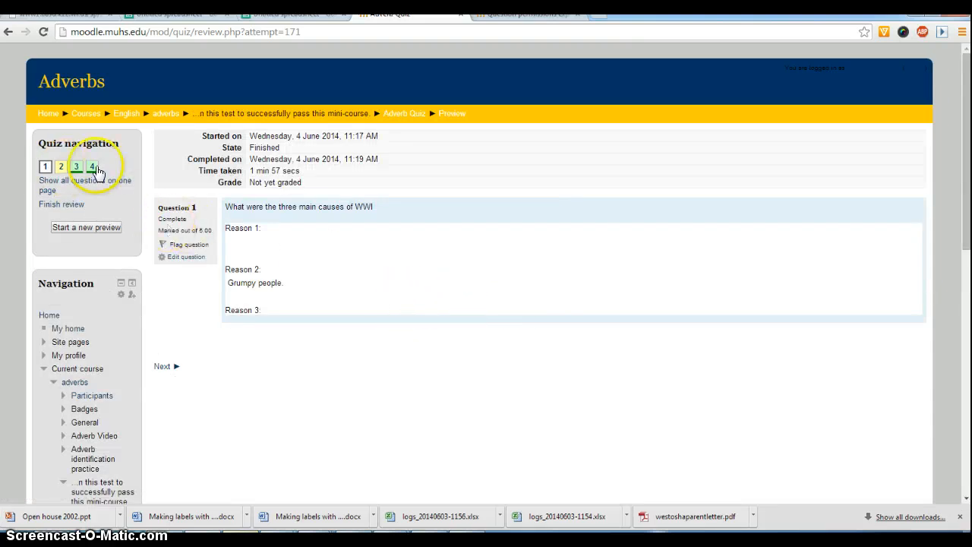
Step: Review the submitted essay response and the marked matching question with its correct answers
click(45, 166)
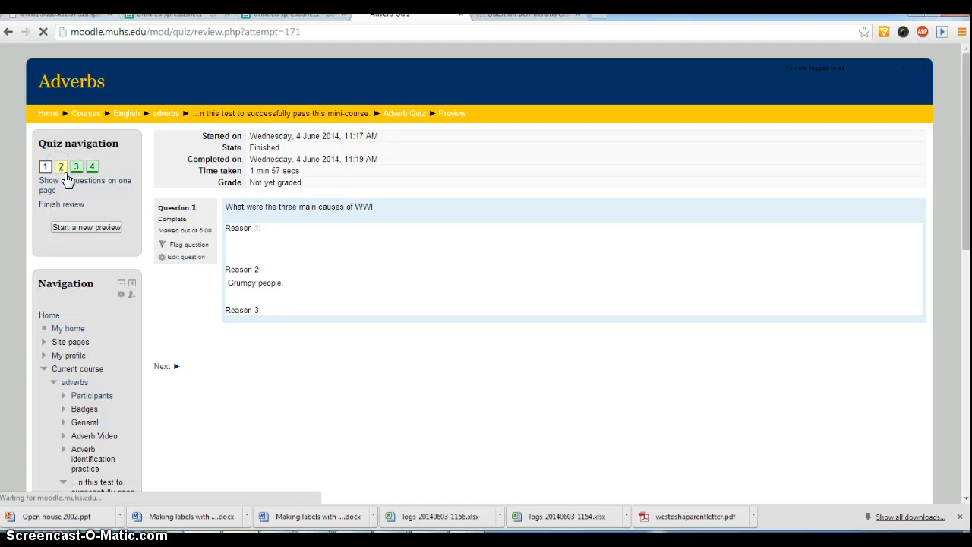
click(72, 174)
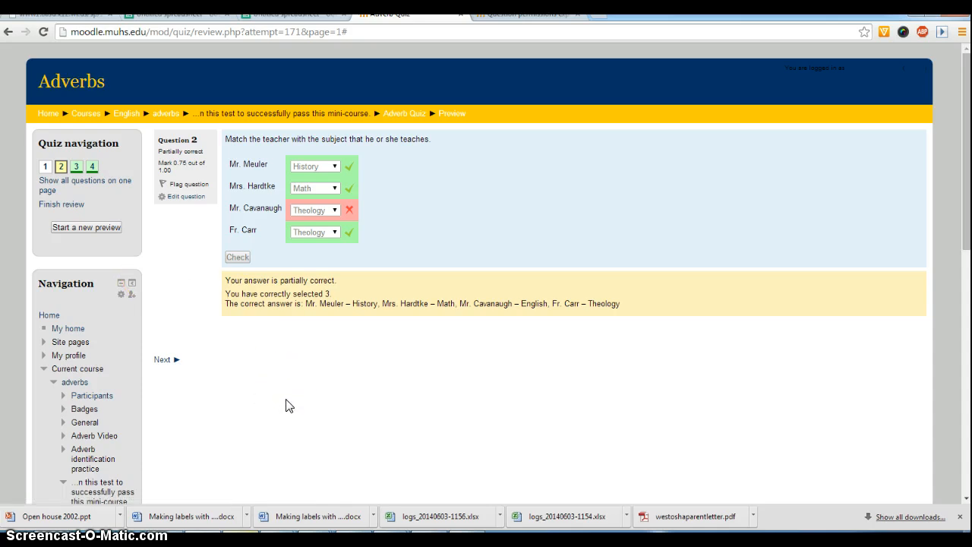
click(247, 477)
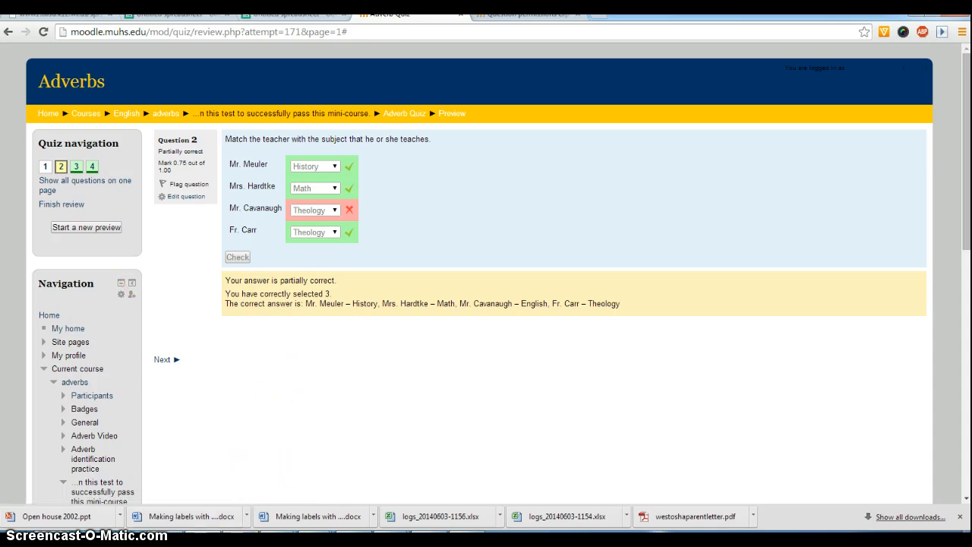